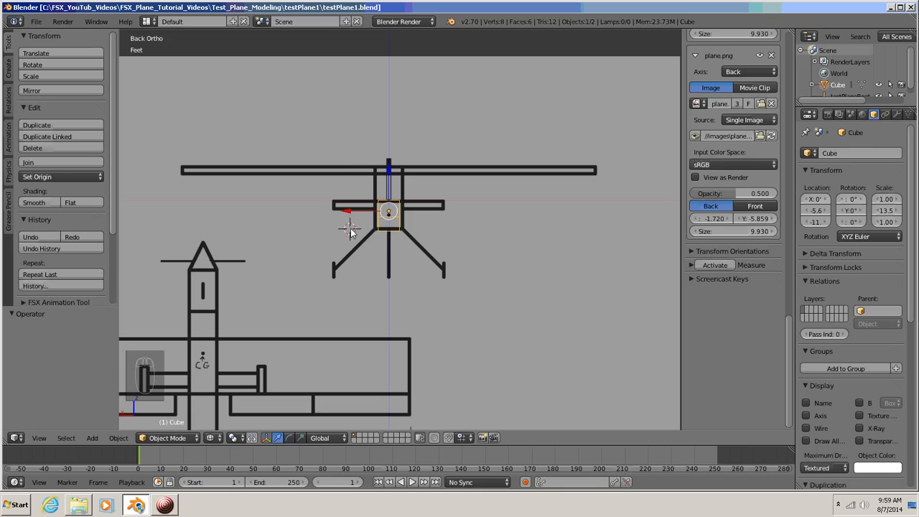
{"action": "key", "text": "KP_5"}
{"action": "mouse_move", "coordinate": [349, 229]}
{"action": "middle_mouse_down"}
{"action": "mouse_move", "coordinate": [366, 231]}
{"action": "mouse_move", "coordinate": [349, 240]}
{"action": "middle_mouse_up"}
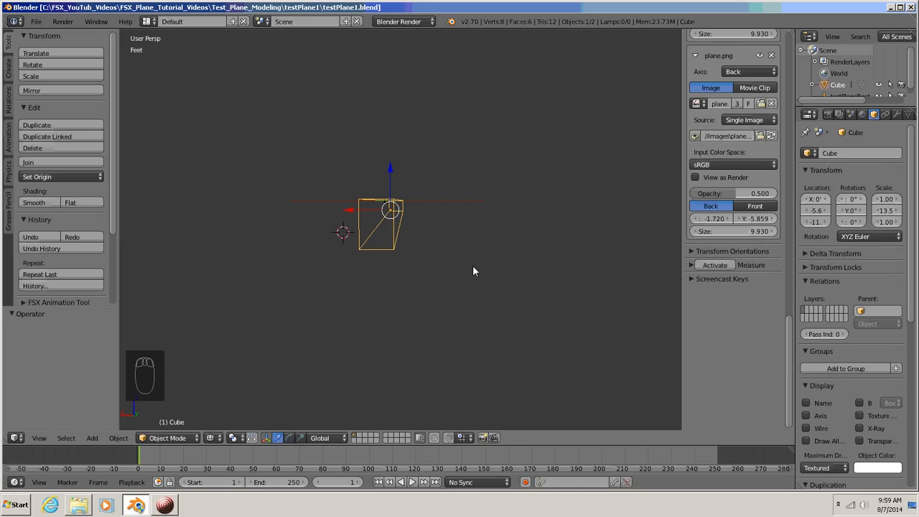
{"action": "key", "text": "s"}
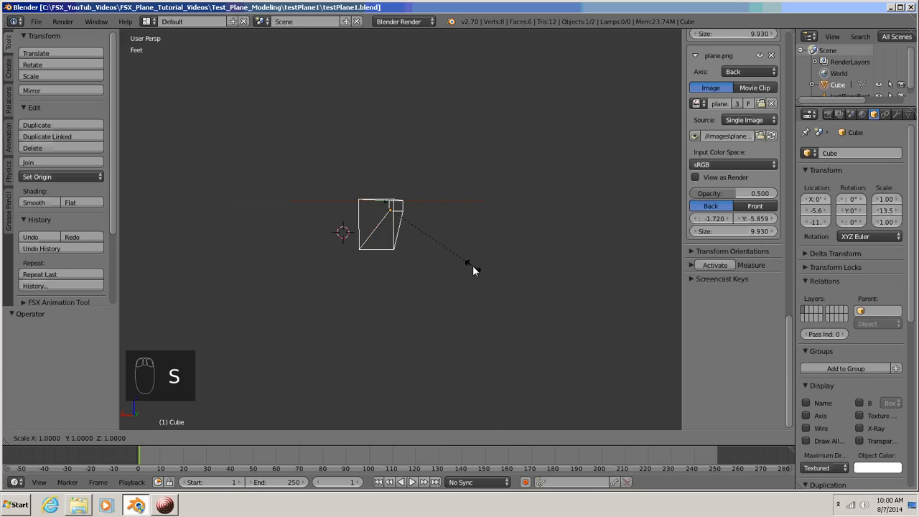
{"action": "key", "text": "Escape"}
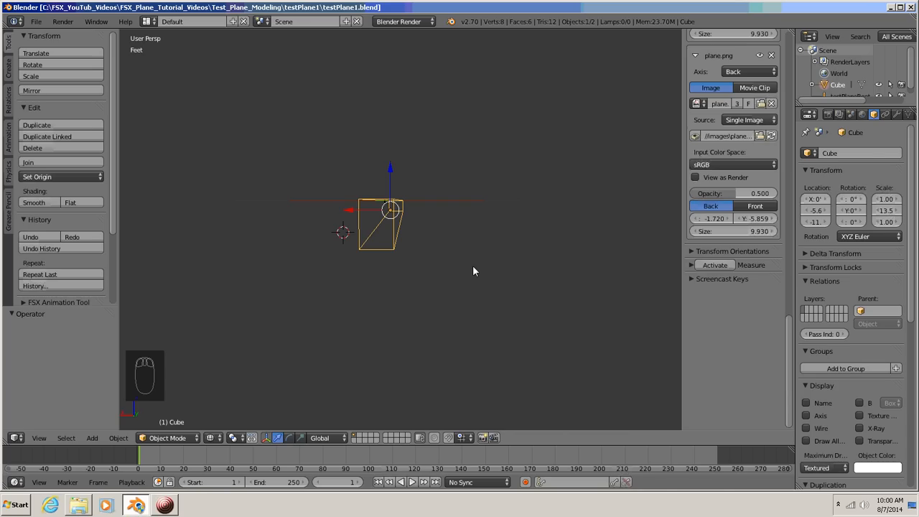
In left view, edit the fuselage cube's mesh and add a vertical loop cut aligned with the base of the windshield
{"action": "key", "text": "ctrl+KP_3"}
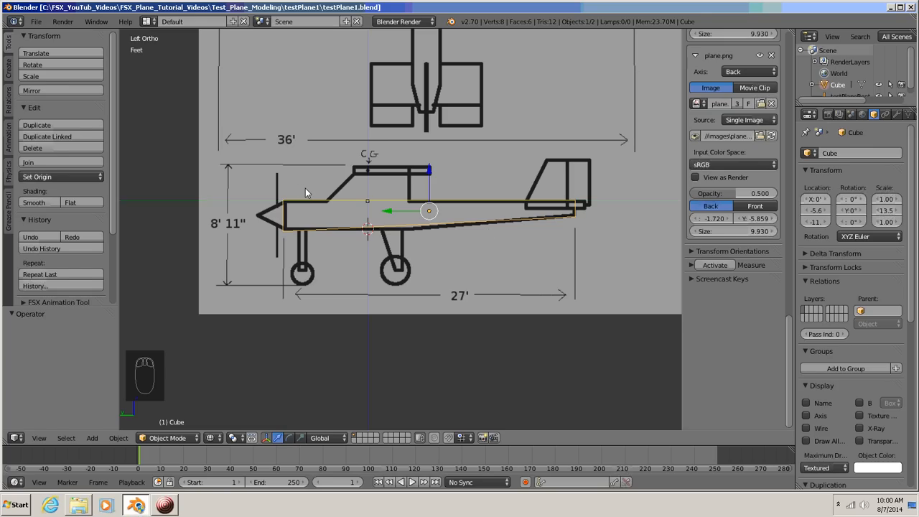
{"action": "key", "text": "Tab"}
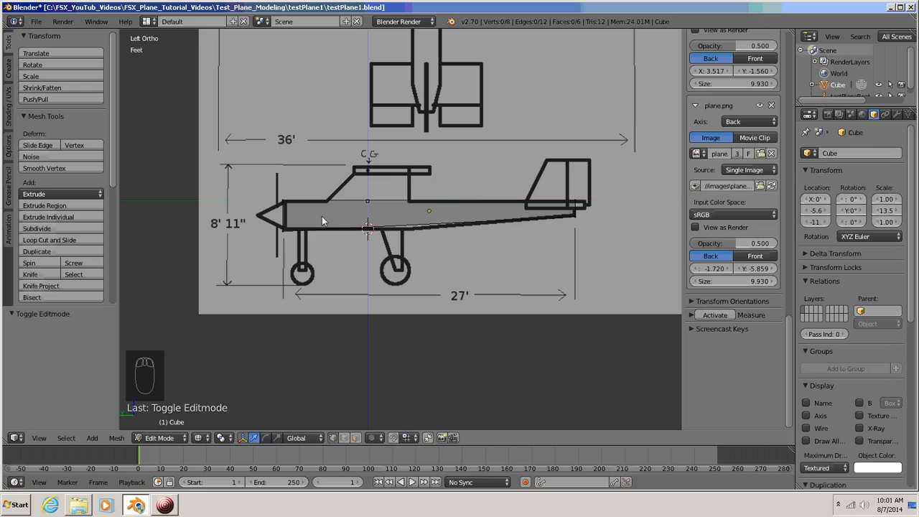
{"action": "key", "text": "ctrl+r"}
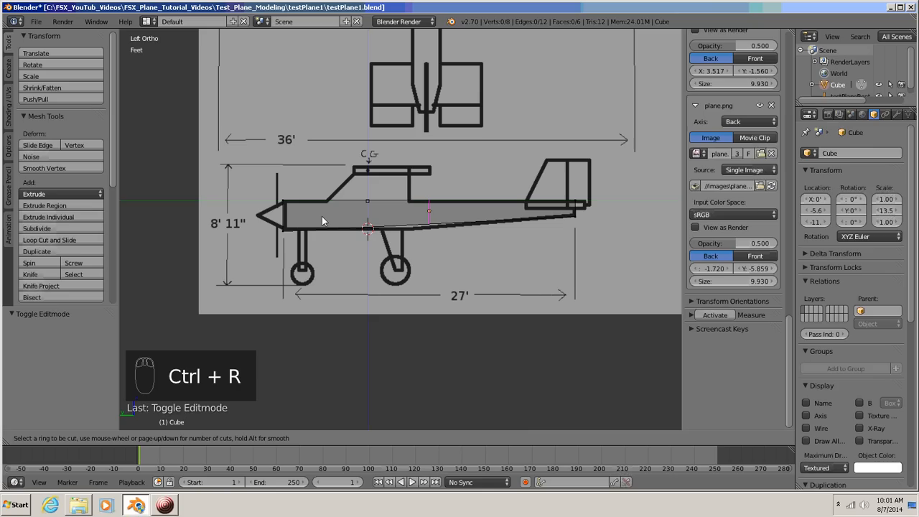
{"action": "left_click", "coordinate": [429, 223]}
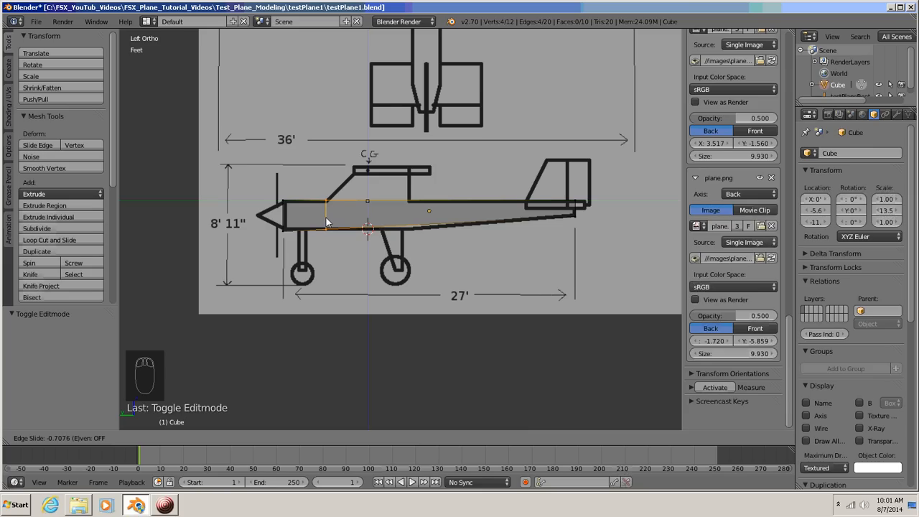
{"action": "left_click", "coordinate": [326, 221]}
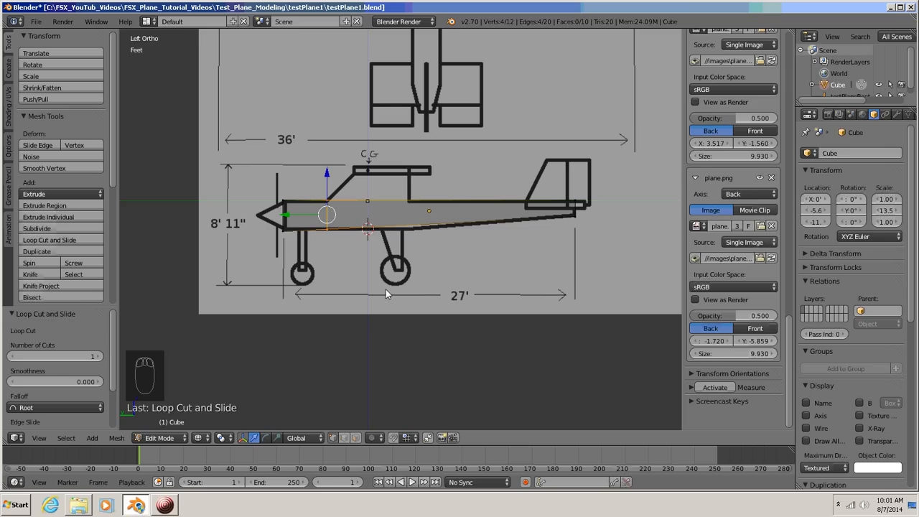
{"action": "key", "text": "a"}
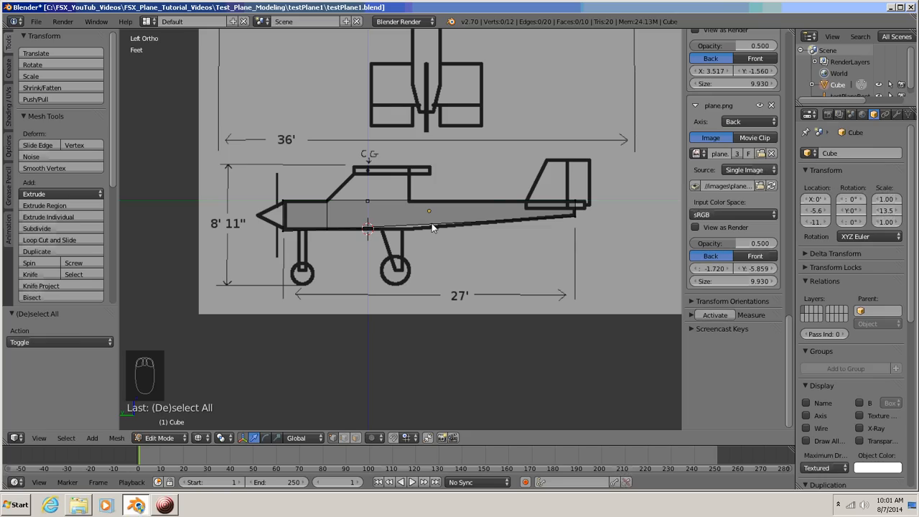
Add a vertical loop cut through the fuselage aligned with the windshield's top corner at the wing's leading edge
{"action": "key", "text": "ctrl+r"}
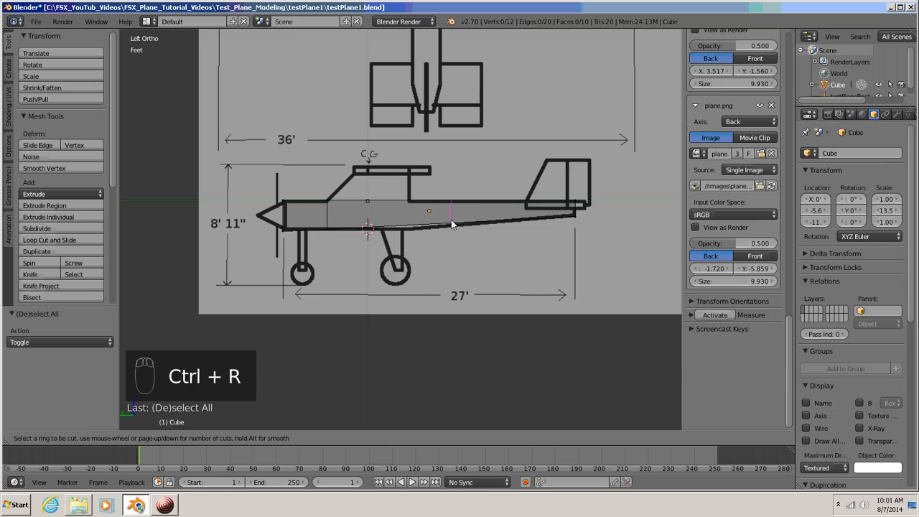
{"action": "left_click", "coordinate": [452, 221]}
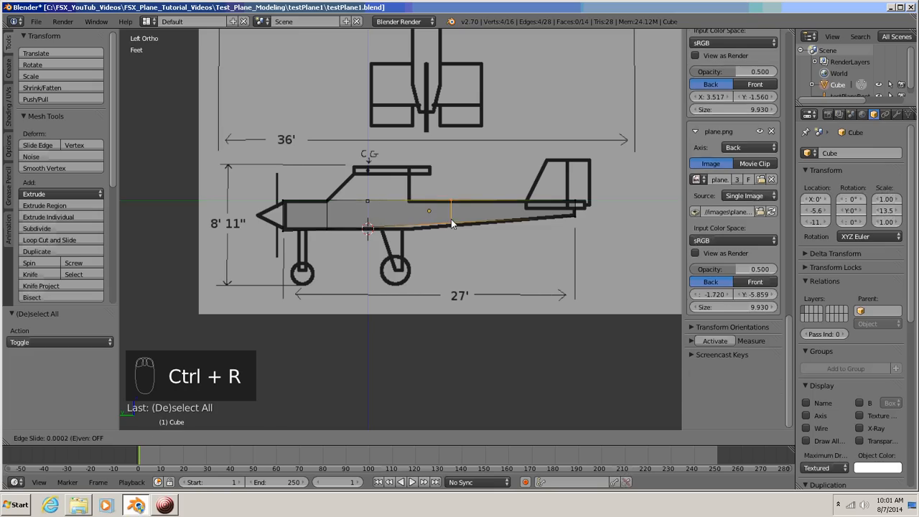
{"action": "left_click", "coordinate": [354, 225]}
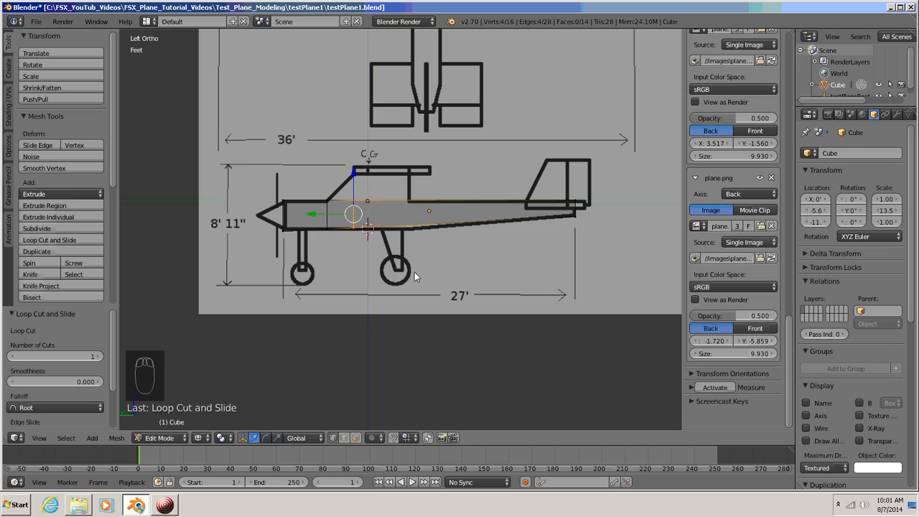
{"action": "key", "text": "a"}
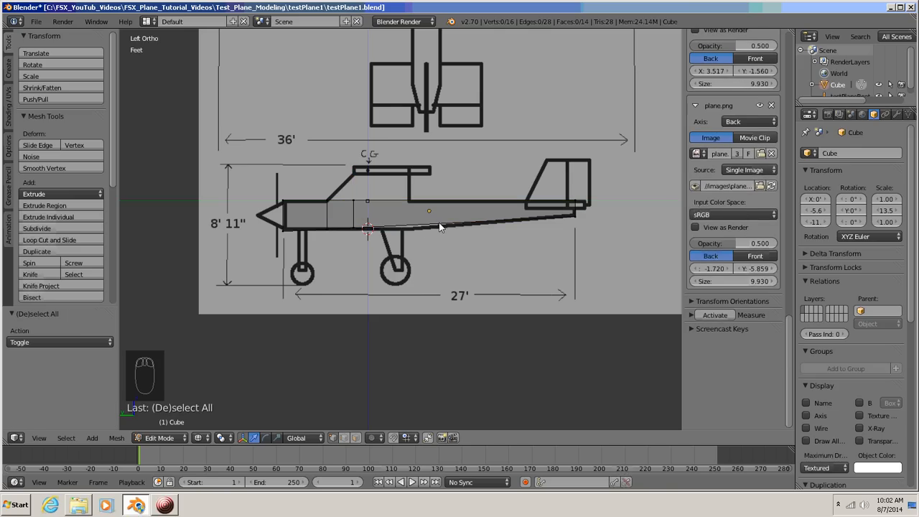
Add a vertical loop cut through the fuselage aligned with the cabin's rear wall in the side drawing
{"action": "key", "text": "ctrl+r"}
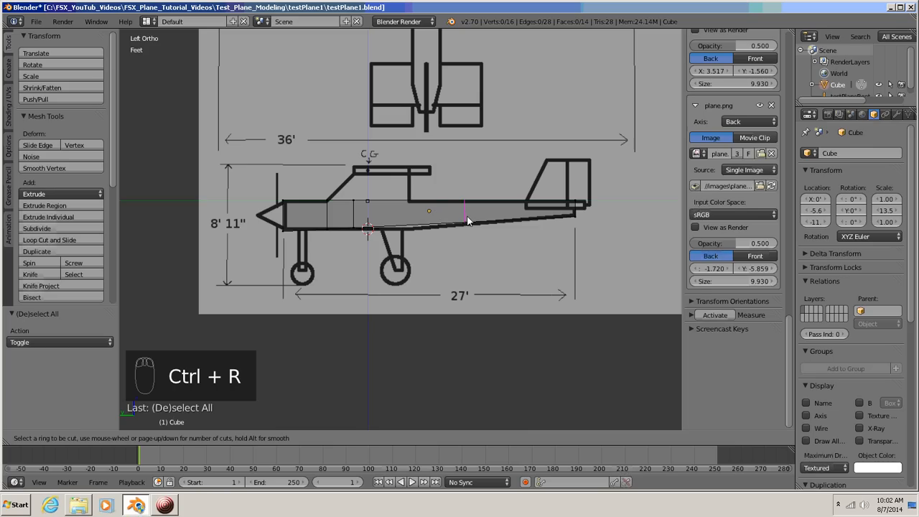
{"action": "left_click", "coordinate": [463, 219]}
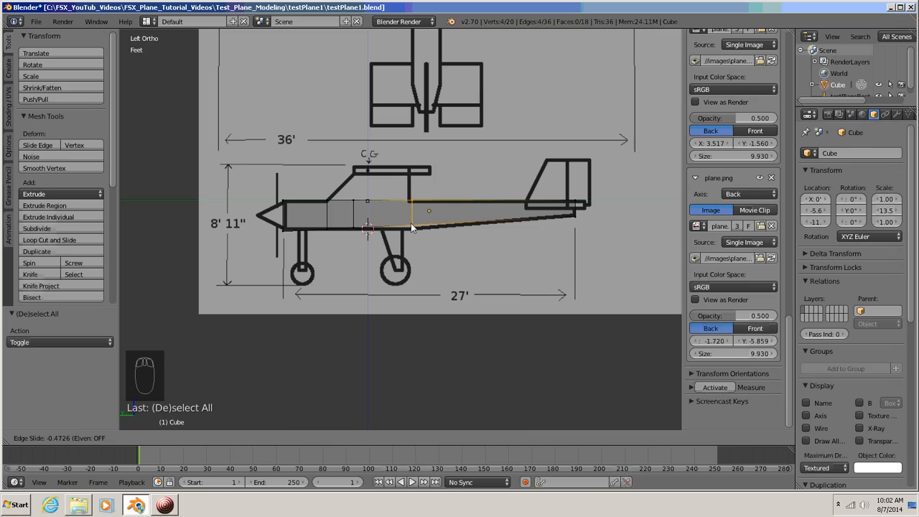
{"action": "left_click", "coordinate": [411, 223]}
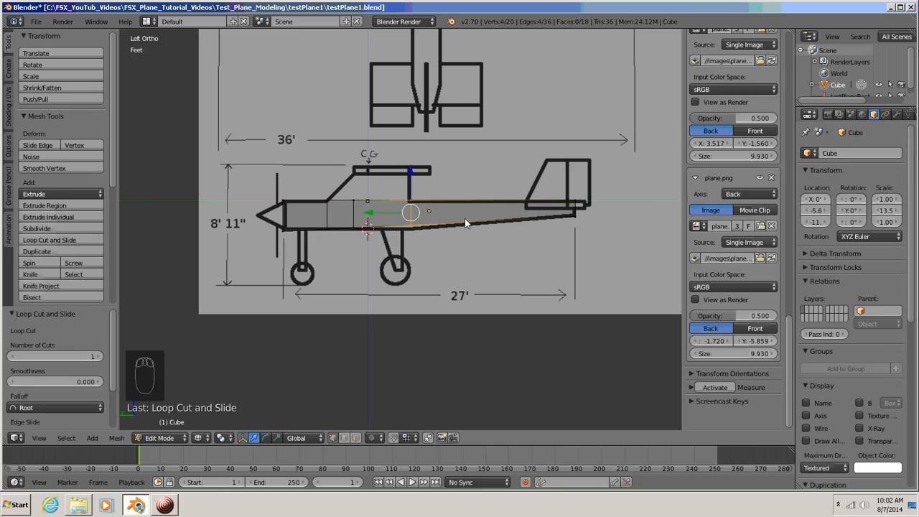
{"action": "key", "text": "a"}
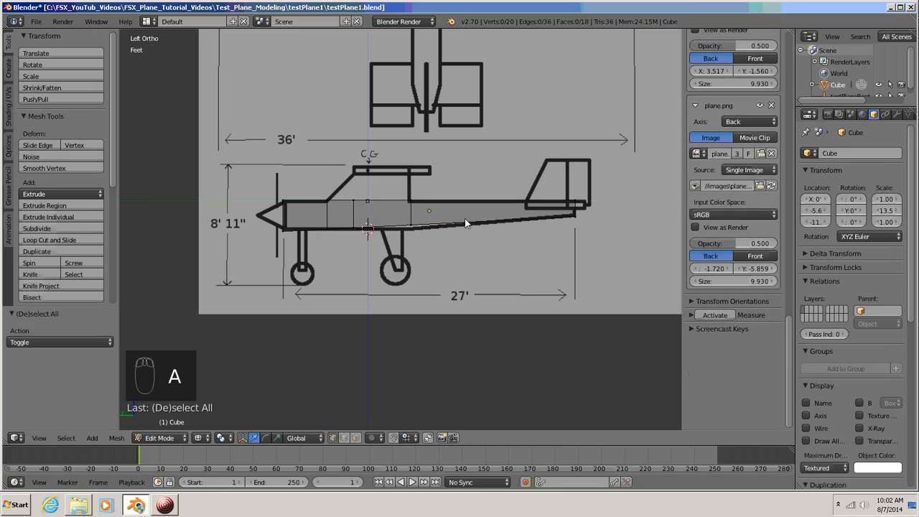
Add another vertical loop cut just behind the one at the cabin's rear wall
{"action": "key", "text": "ctrl+r"}
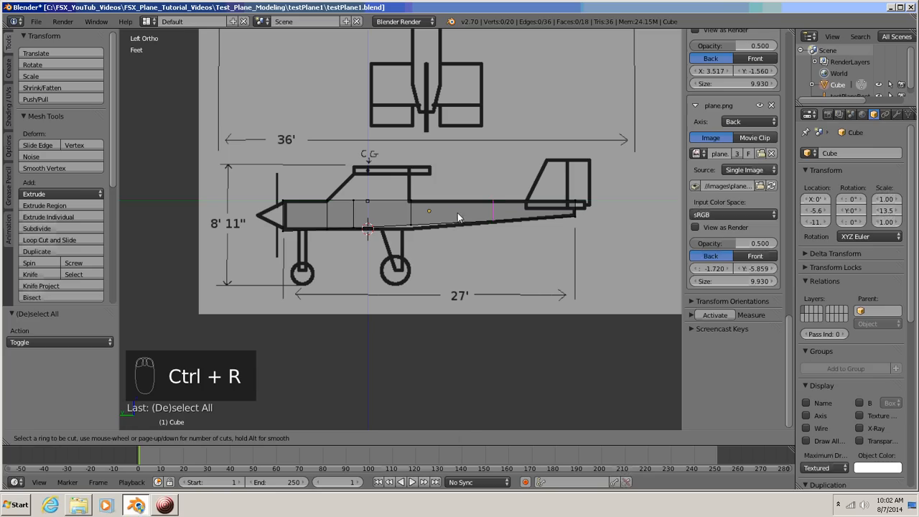
{"action": "left_click", "coordinate": [495, 217]}
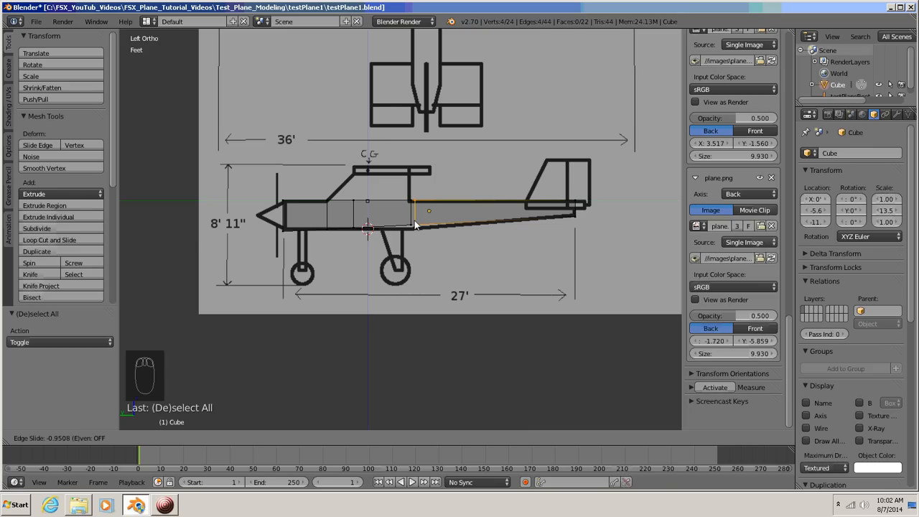
{"action": "left_click", "coordinate": [415, 224]}
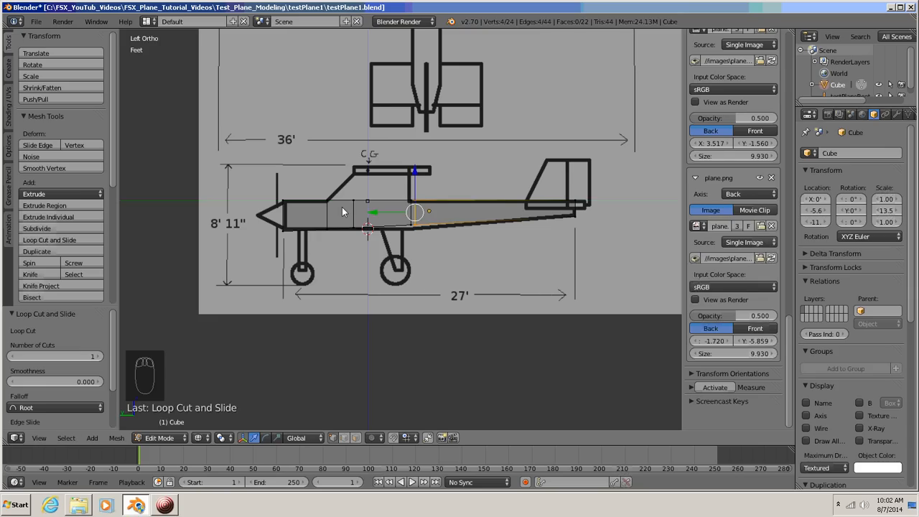
{"action": "key", "text": "a"}
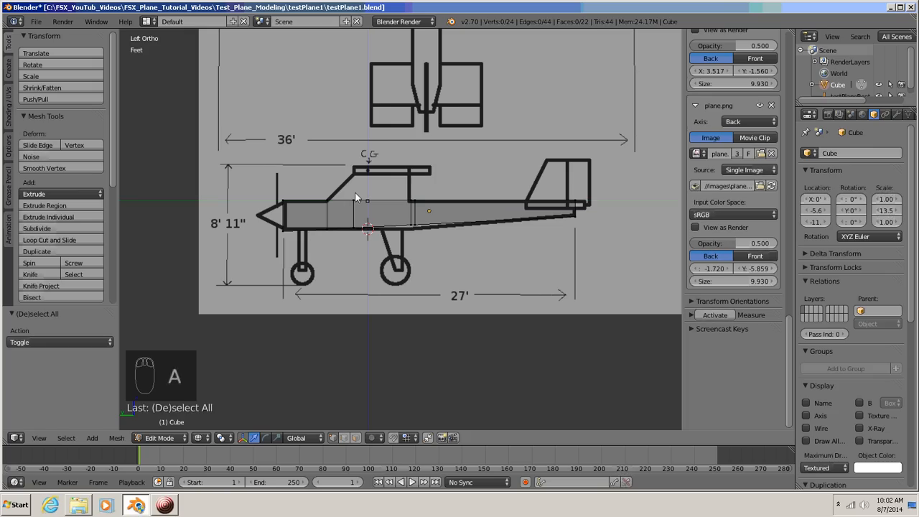
Raise the fuselage's top vertices between the windshield-top and cabin-rear cuts about 2.58 feet along Z to form the cabin roof
{"action": "scroll", "coordinate": [359, 209], "scroll_direction": "up", "scroll_amount": 5}
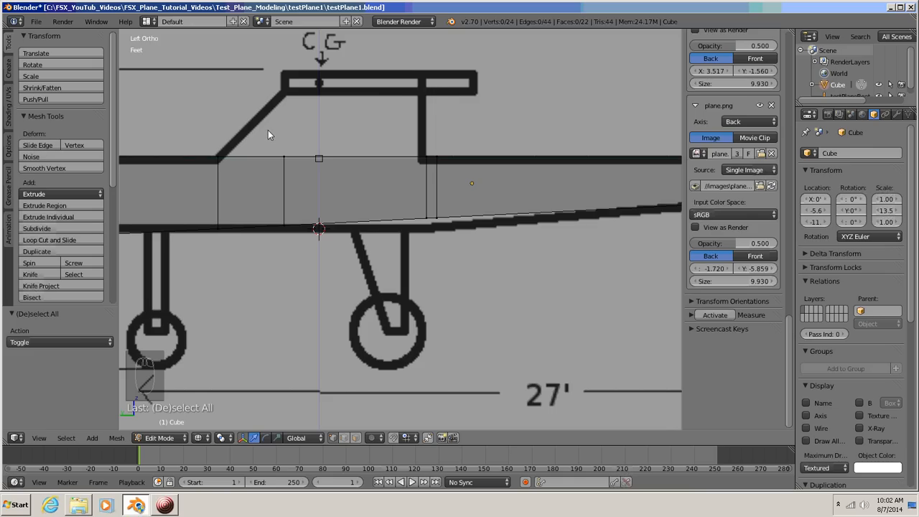
{"action": "key", "text": "b"}
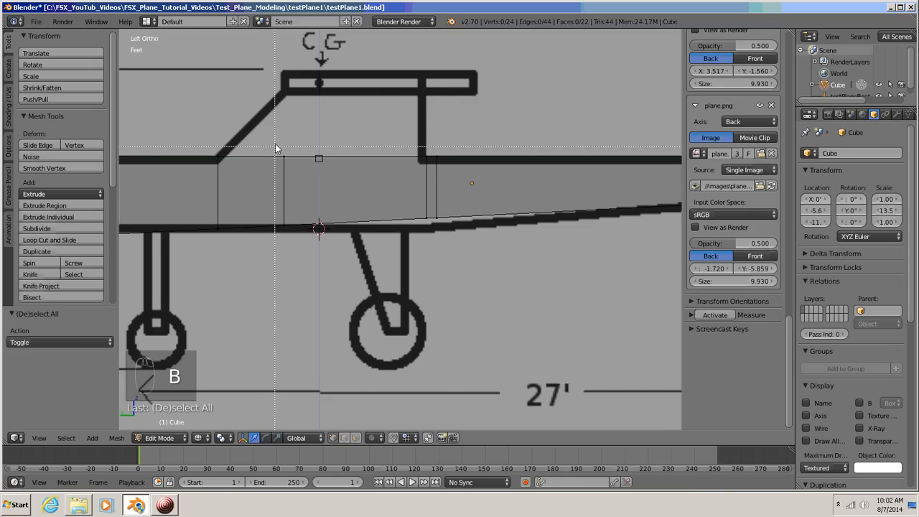
{"action": "left_click_drag", "start_coordinate": [274, 145], "coordinate": [432, 171]}
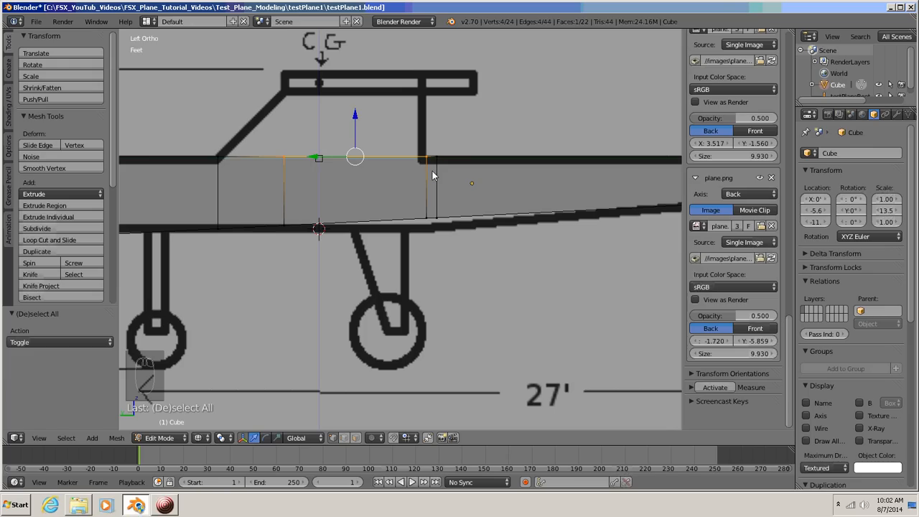
{"action": "key", "text": "g"}
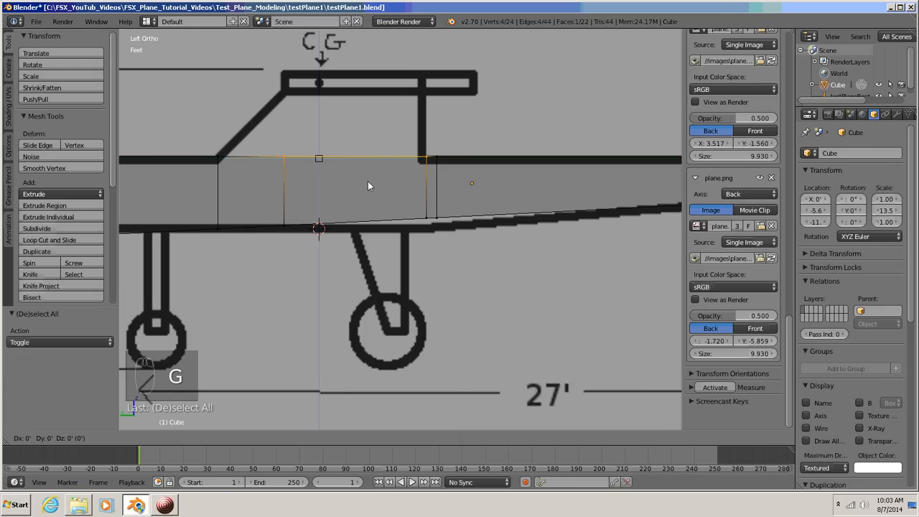
{"action": "key", "text": "z"}
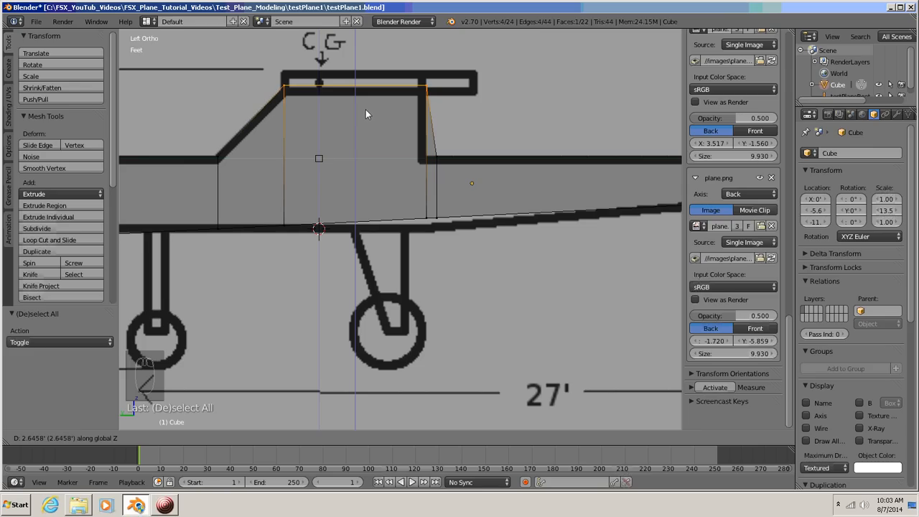
{"action": "left_click", "coordinate": [364, 112]}
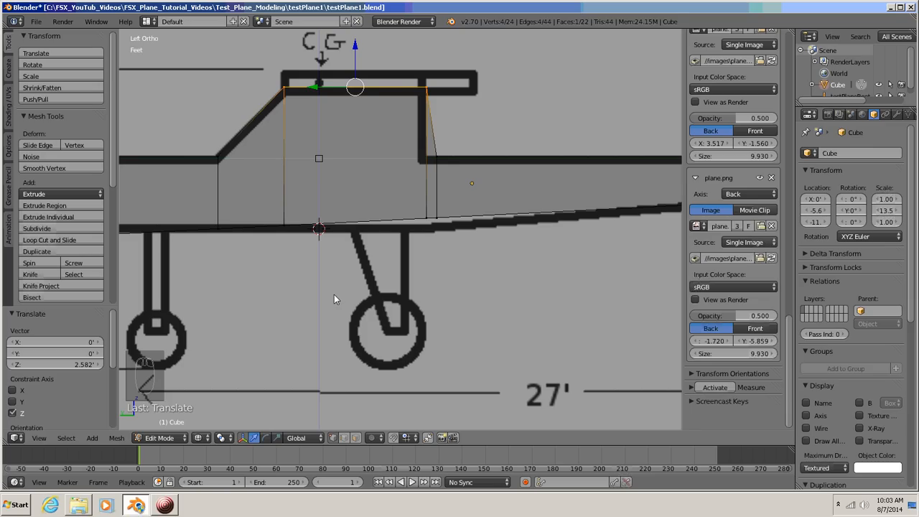
Lower the bottom vertices of the windshield-base loop about 2.82 inches along Z to level the belly with the nose's lower edge
{"action": "middle_click_drag", "start_coordinate": [334, 294], "coordinate": [385, 289], "text": "shift"}
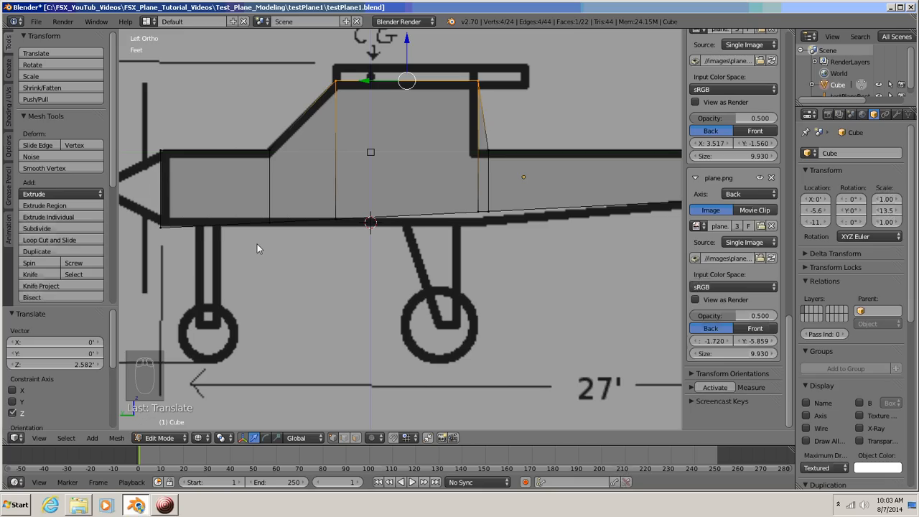
{"action": "key", "text": "a"}
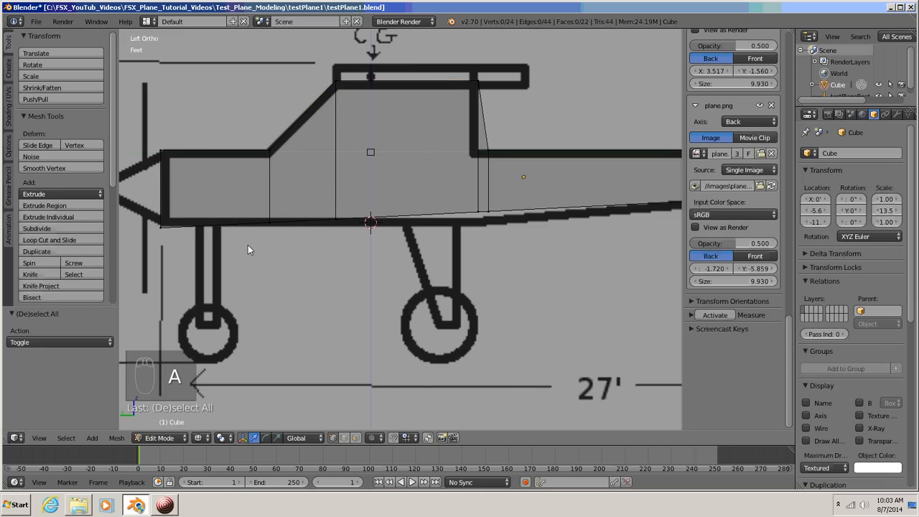
{"action": "key", "text": "b"}
{"action": "left_click_drag", "start_coordinate": [248, 239], "coordinate": [303, 209]}
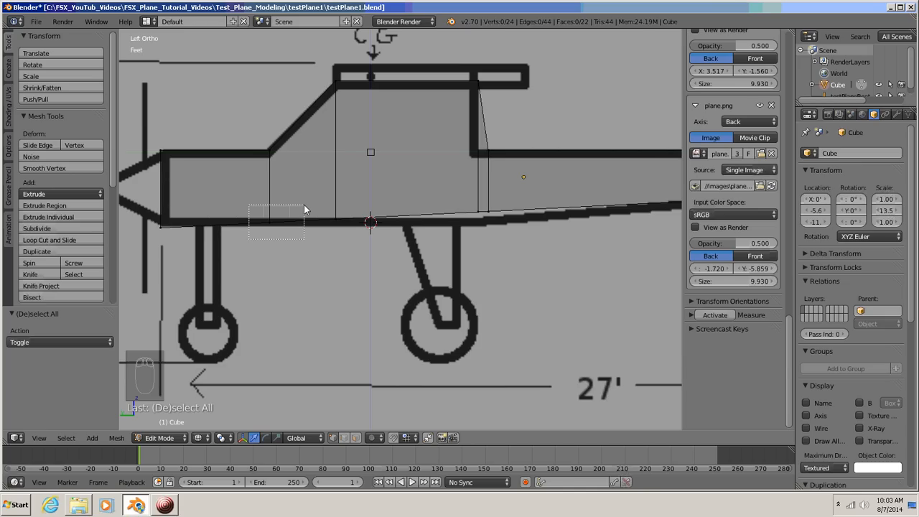
{"action": "left_click_drag", "start_coordinate": [303, 205], "coordinate": [304, 204]}
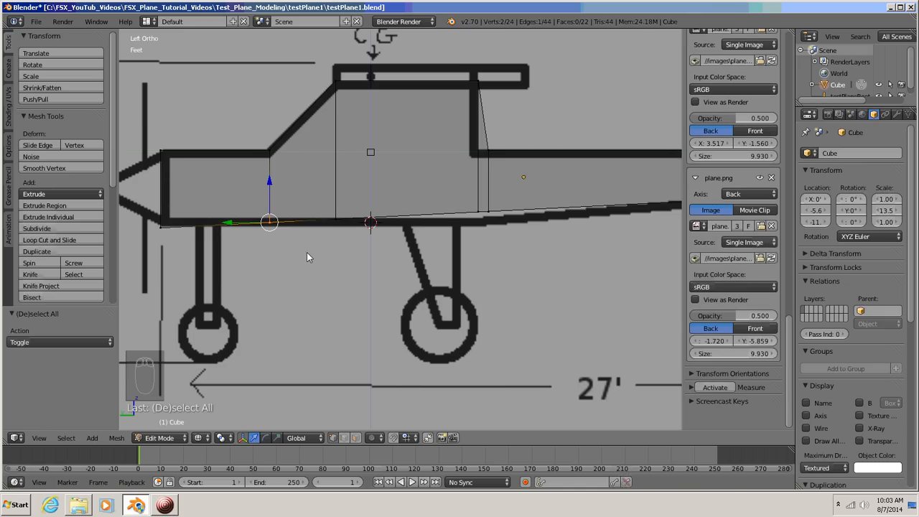
{"action": "key", "text": "g"}
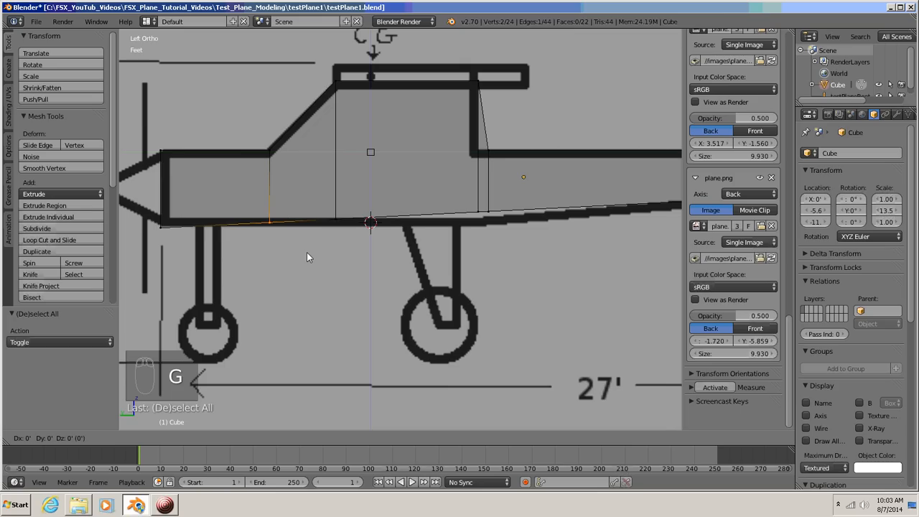
{"action": "key", "text": "z"}
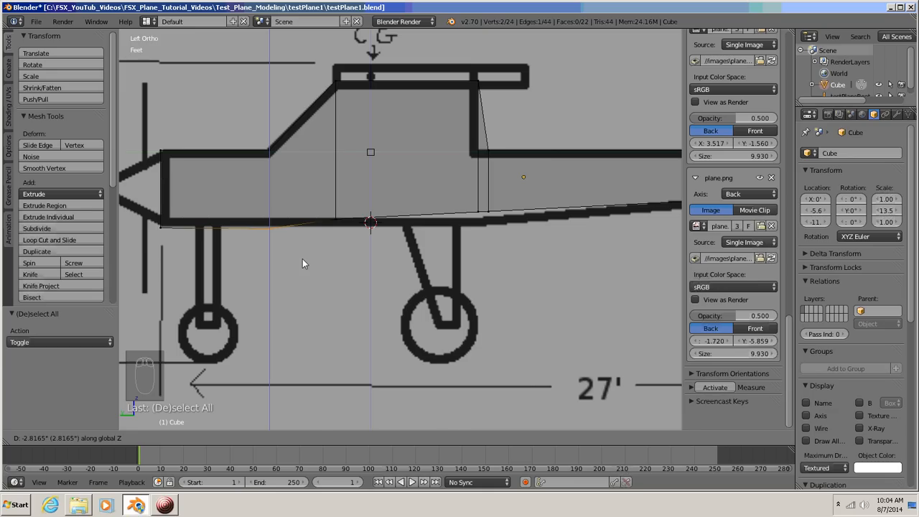
{"action": "left_click", "coordinate": [302, 264]}
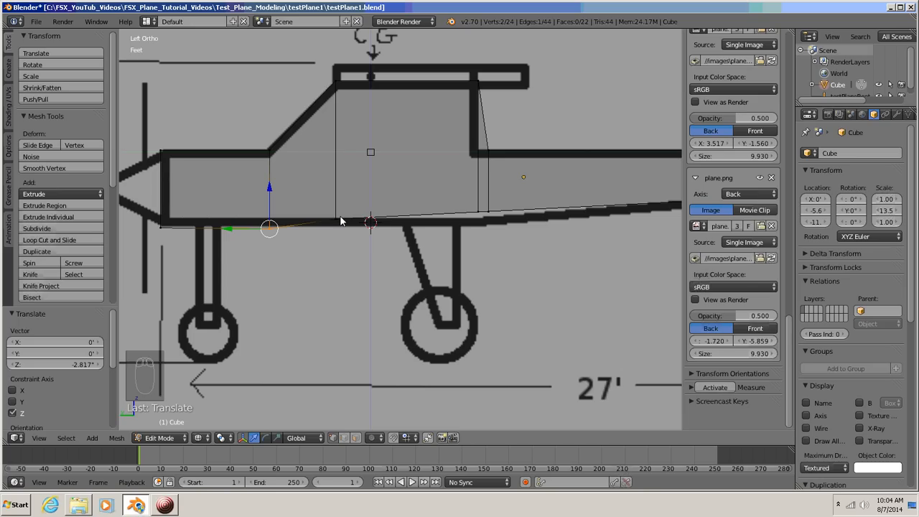
{"action": "key", "text": "a"}
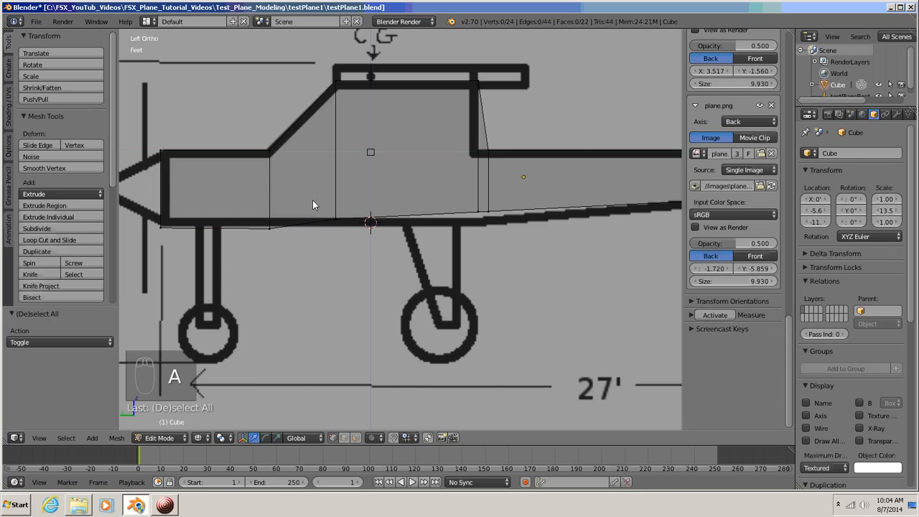
Lower the bottom vertices of the windshield-top loop about 4.35 inches along Z to meet the drawing's belly line
{"action": "key", "text": "b"}
{"action": "left_click_drag", "start_coordinate": [312, 204], "coordinate": [356, 236]}
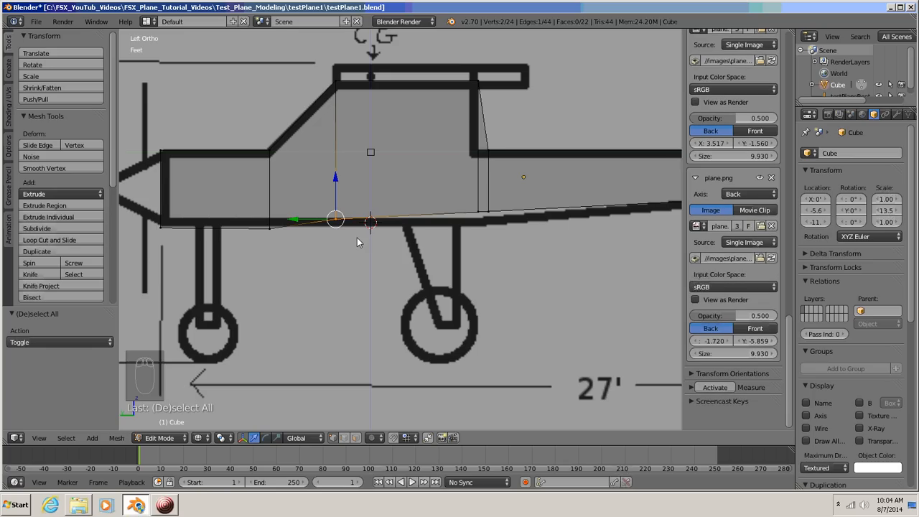
{"action": "key", "text": "g"}
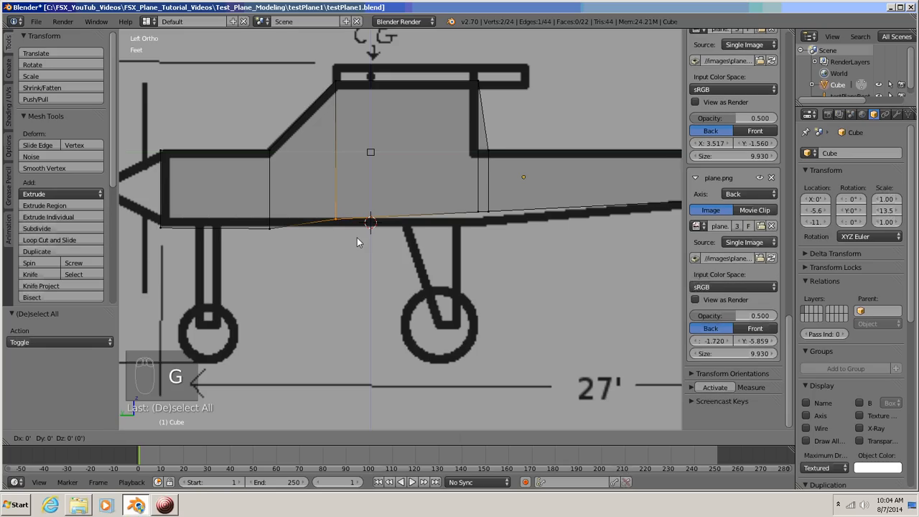
{"action": "key", "text": "z"}
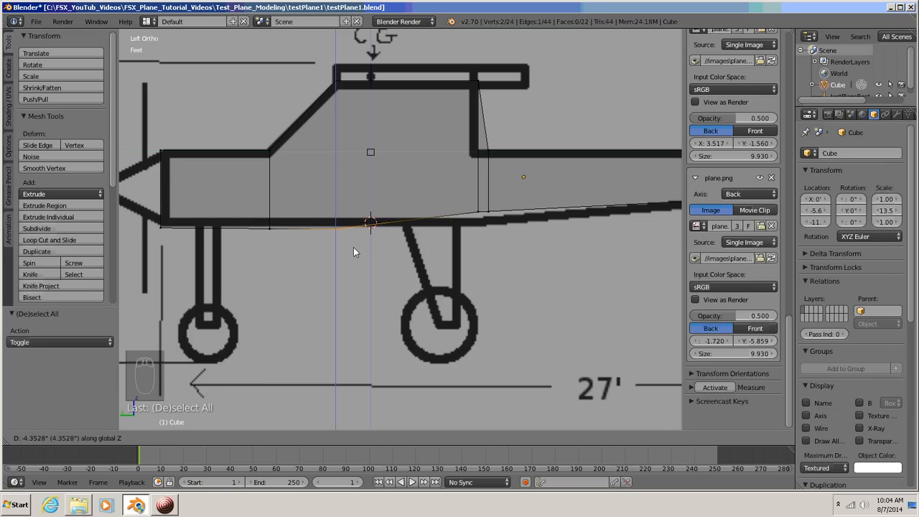
{"action": "left_click", "coordinate": [353, 247]}
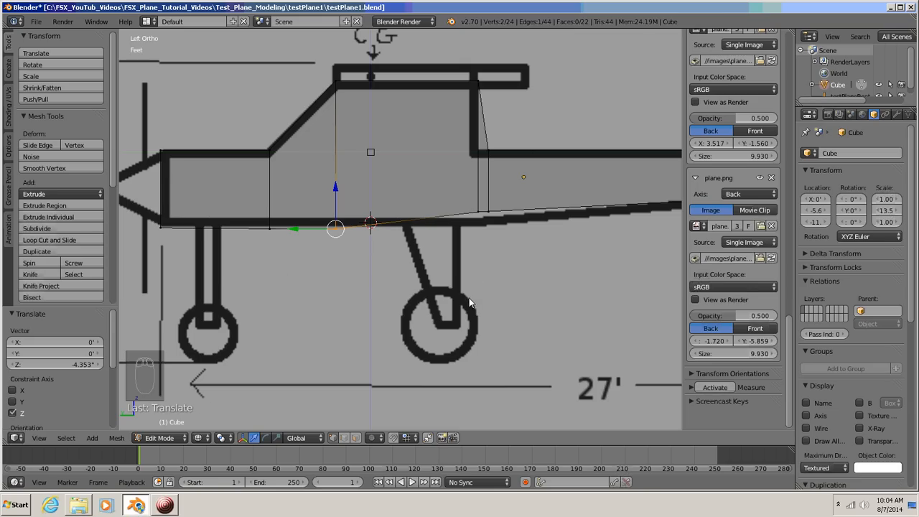
Lower the bottom vertices of the two cabin-rear loops about 6.91 inches along Z to the drawing's belly line
{"action": "key", "text": "a"}
{"action": "key", "text": "b"}
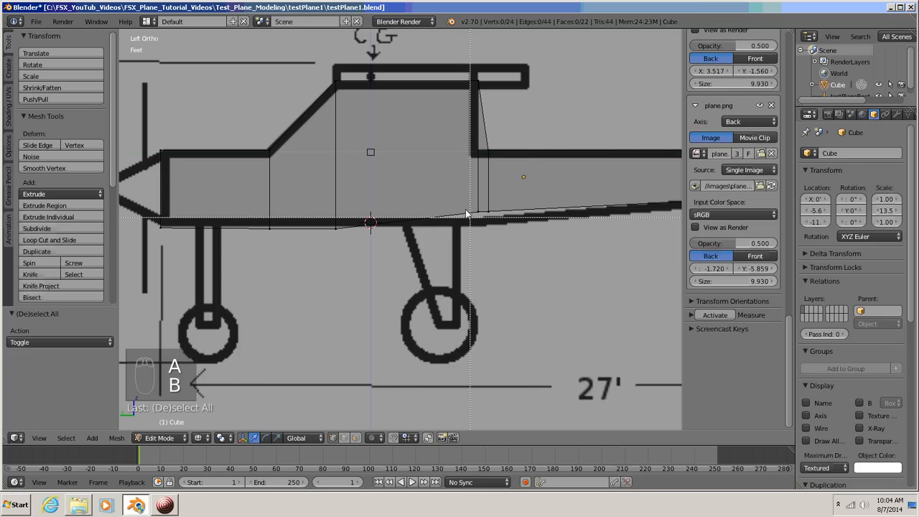
{"action": "left_click_drag", "start_coordinate": [464, 203], "coordinate": [490, 226]}
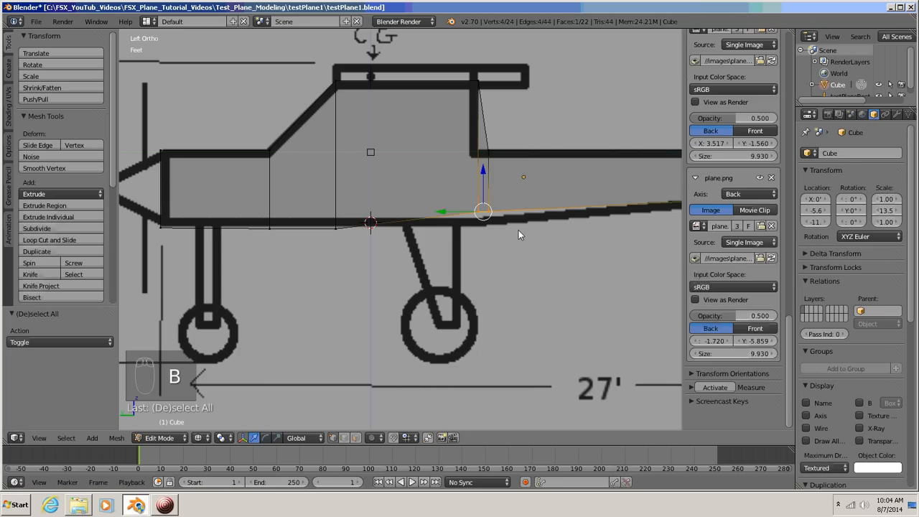
{"action": "key", "text": "g"}
{"action": "key", "text": "z"}
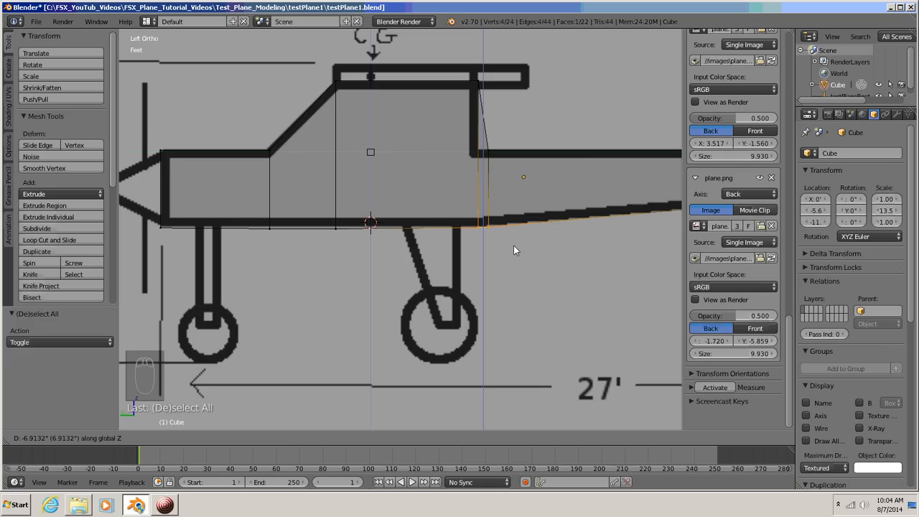
{"action": "left_click", "coordinate": [513, 250]}
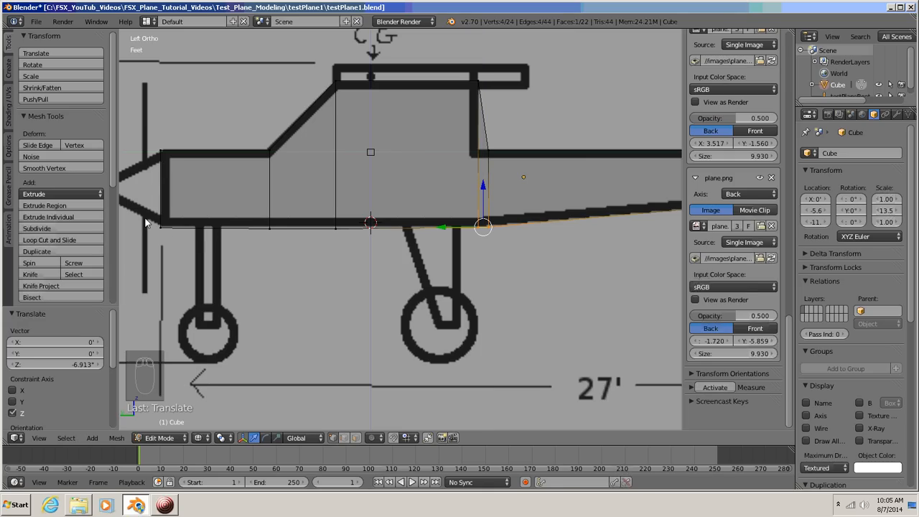
Raise the nose's bottom vertices about 0.8 inches along Z onto the lower edge of the fuselage outline
{"action": "key", "text": "a"}
{"action": "key", "text": "b"}
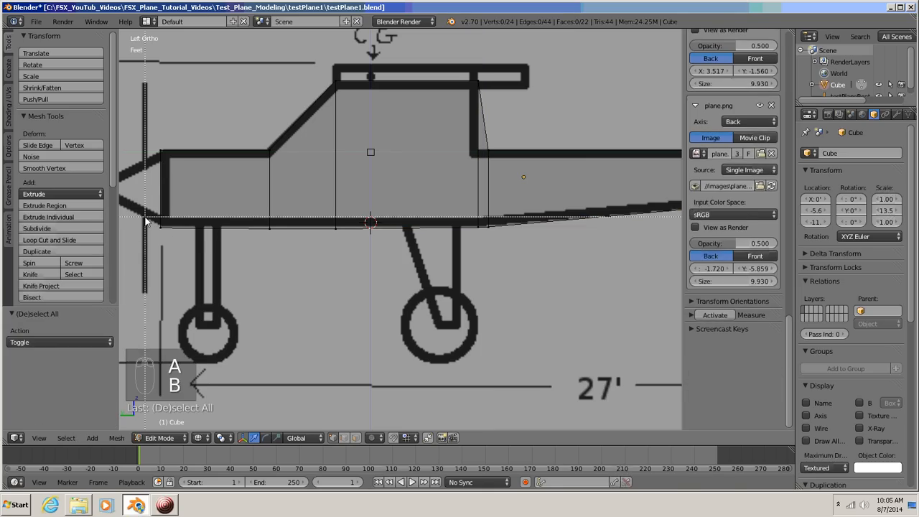
{"action": "left_click_drag", "start_coordinate": [147, 226], "coordinate": [193, 239]}
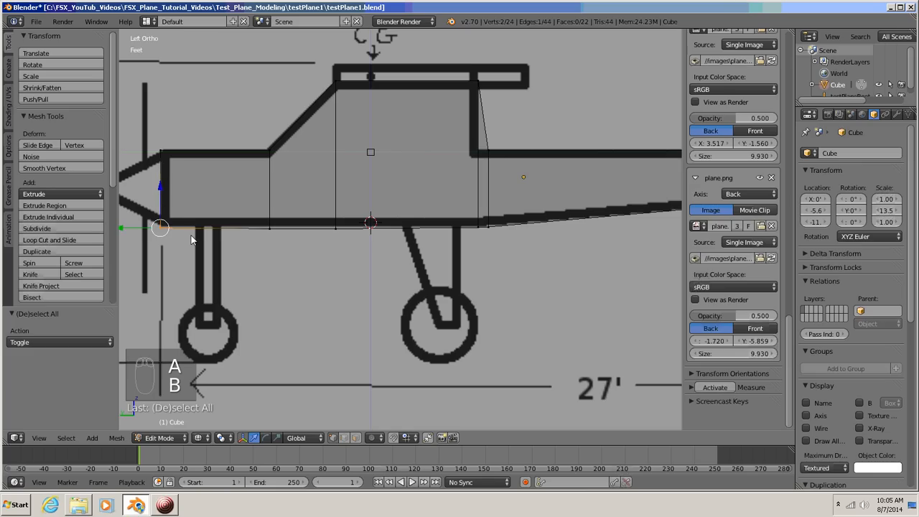
{"action": "key", "text": "g"}
{"action": "key", "text": "z"}
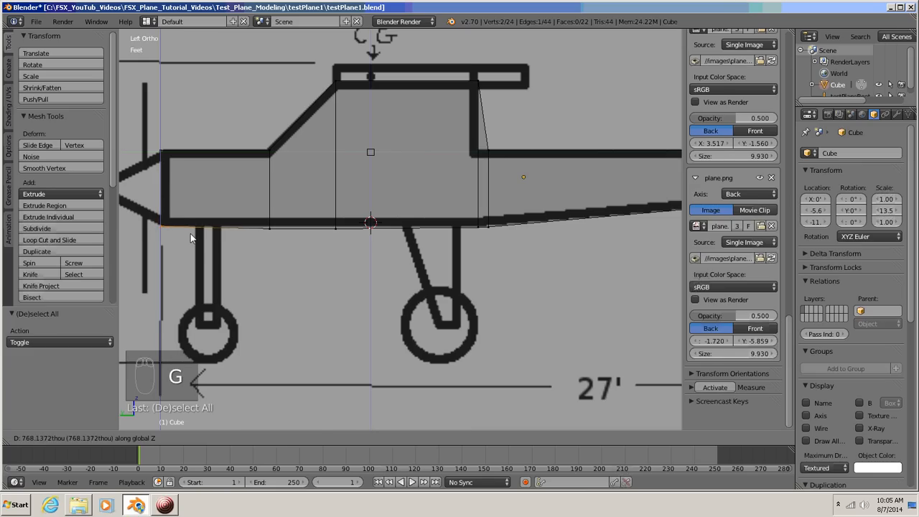
{"action": "left_click", "coordinate": [190, 233]}
{"action": "key", "text": "a"}
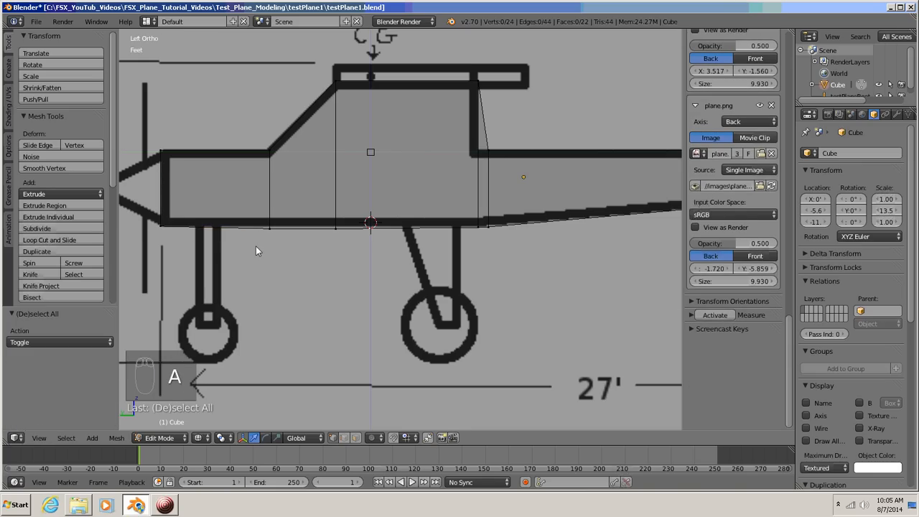
Raise the bottom vertices of the windshield-base loop about 1.02 inches along Z to level them with the nose
{"action": "key", "text": "b"}
{"action": "left_click_drag", "start_coordinate": [254, 207], "coordinate": [295, 245]}
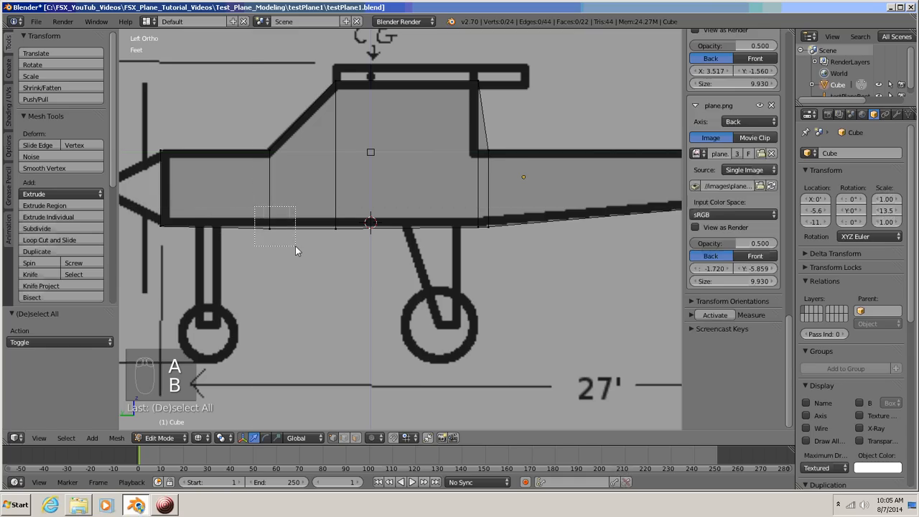
{"action": "key", "text": "g"}
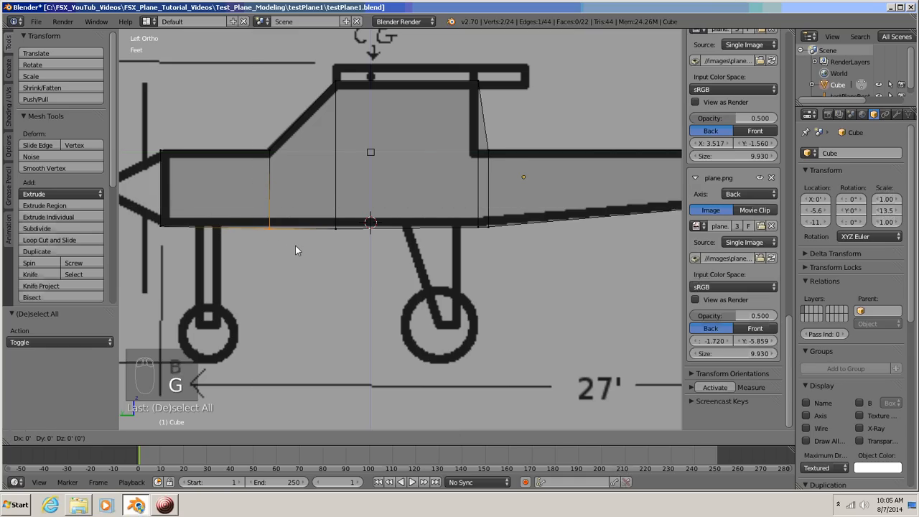
{"action": "key", "text": "z"}
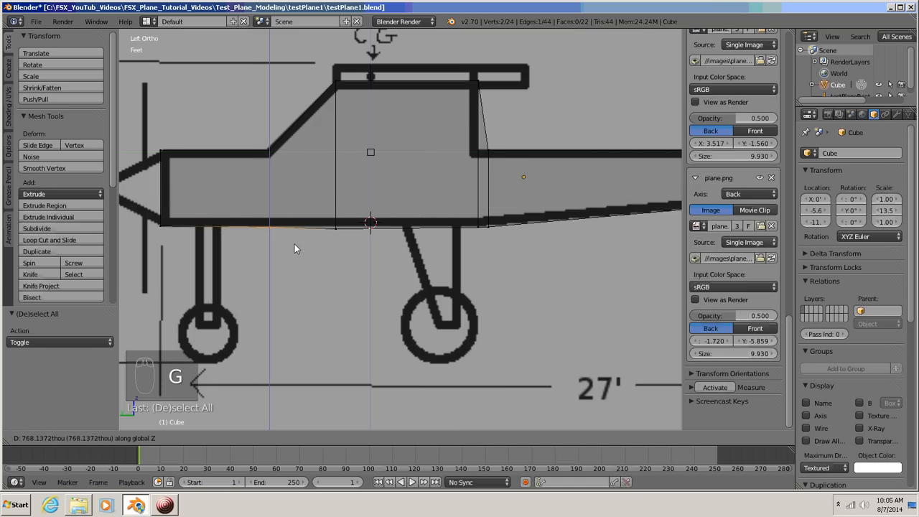
{"action": "left_click", "coordinate": [294, 244]}
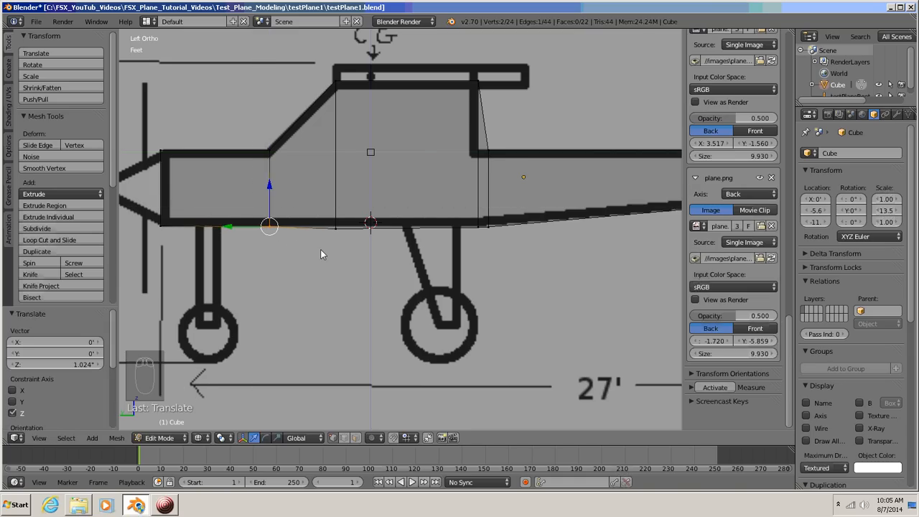
Raise the bottom vertices of the windshield-top loop about 1.02 inches along Z to flatten the belly line
{"action": "key", "text": "a"}
{"action": "key", "text": "b"}
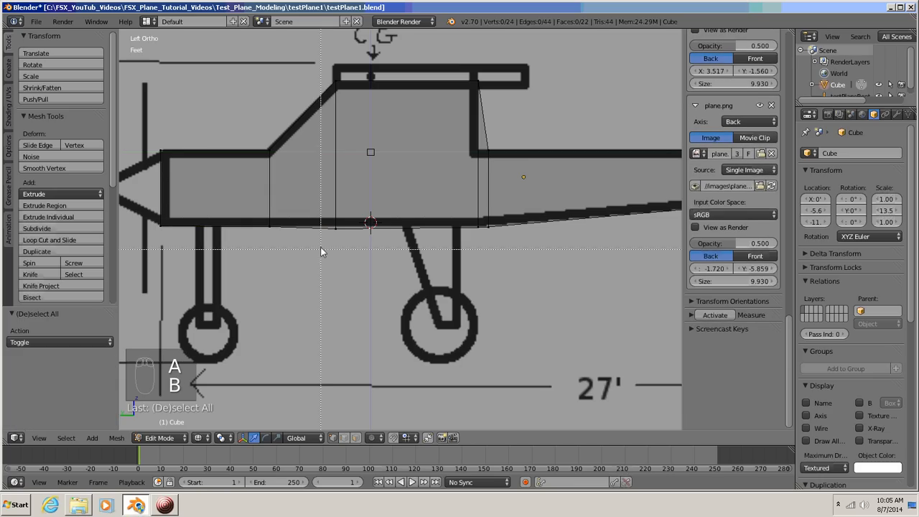
{"action": "left_click_drag", "start_coordinate": [317, 220], "coordinate": [361, 252]}
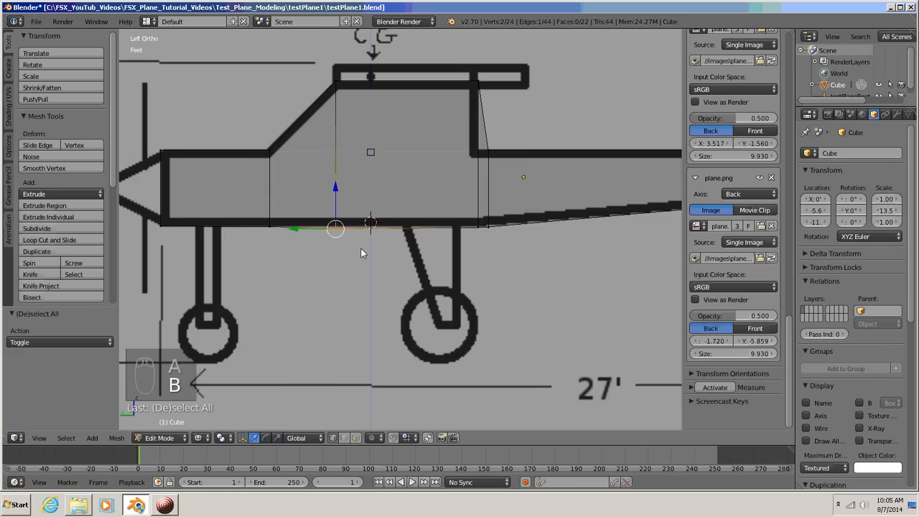
{"action": "key", "text": "g"}
{"action": "key", "text": "z"}
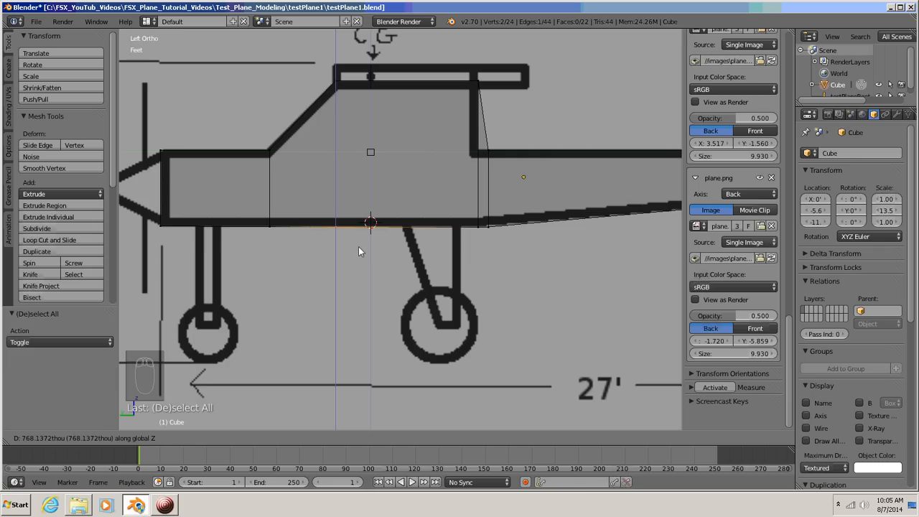
{"action": "left_click", "coordinate": [358, 246]}
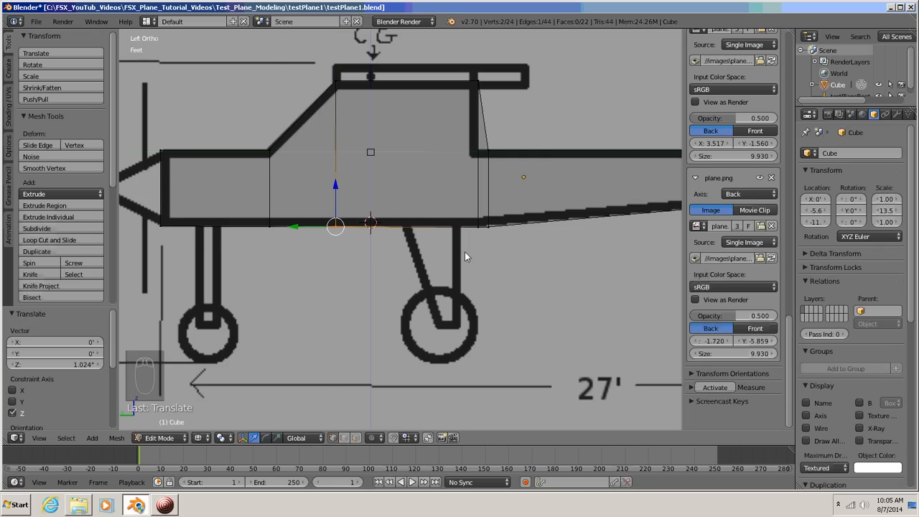
Raise the bottom vertices of the two cabin-rear loops about 0.44 inches along Z to fit the drawing's lower edge
{"action": "mouse_move", "coordinate": [467, 256]}
{"action": "middle_mouse_down", "text": "shift"}
{"action": "mouse_move", "coordinate": [355, 283]}
{"action": "mouse_move", "coordinate": [353, 250]}
{"action": "middle_mouse_up", "text": "shift"}
{"action": "scroll", "coordinate": [376, 288], "scroll_direction": "up", "scroll_amount": 3}
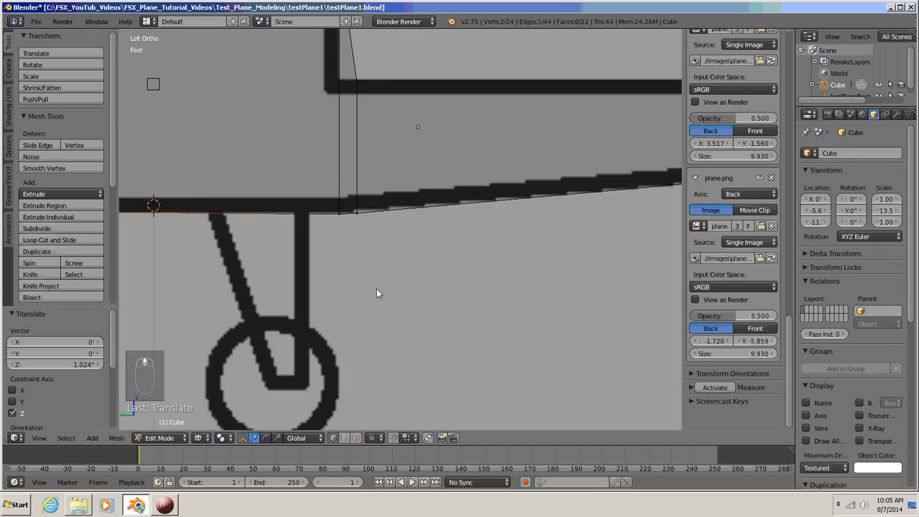
{"action": "middle_click_drag", "start_coordinate": [376, 288], "coordinate": [435, 324], "text": "shift"}
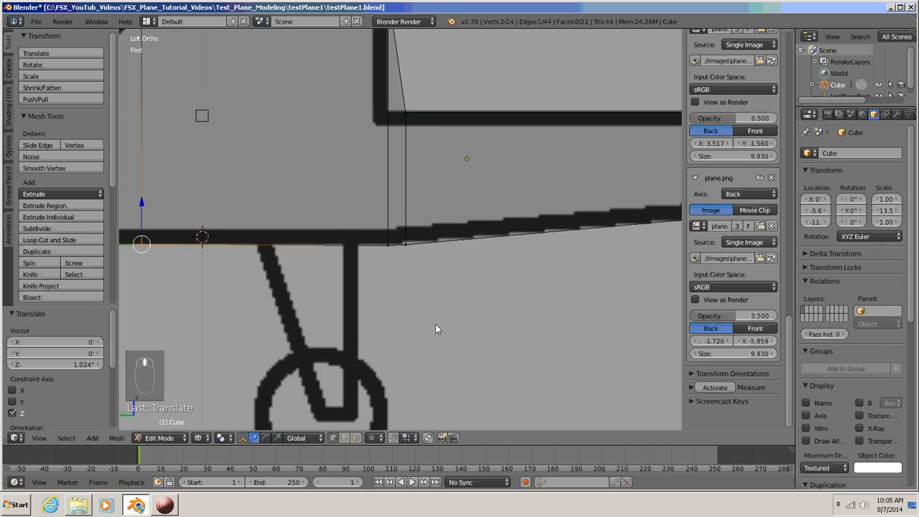
{"action": "key", "text": "a"}
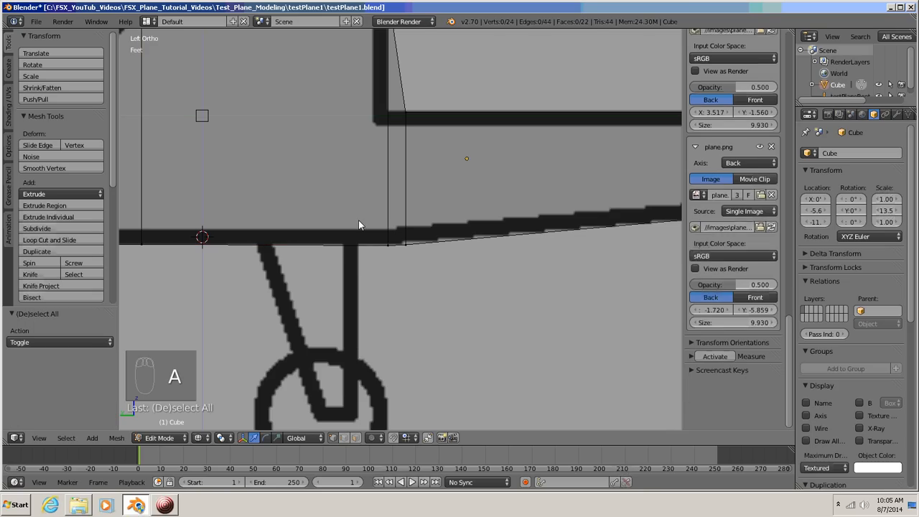
{"action": "key", "text": "b"}
{"action": "left_click_drag", "start_coordinate": [359, 220], "coordinate": [463, 267]}
{"action": "key", "text": "g"}
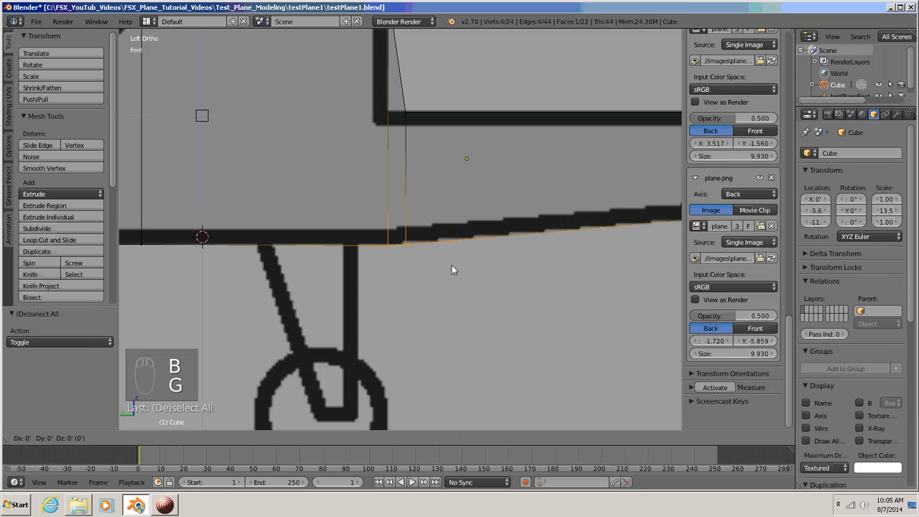
{"action": "key", "text": "z"}
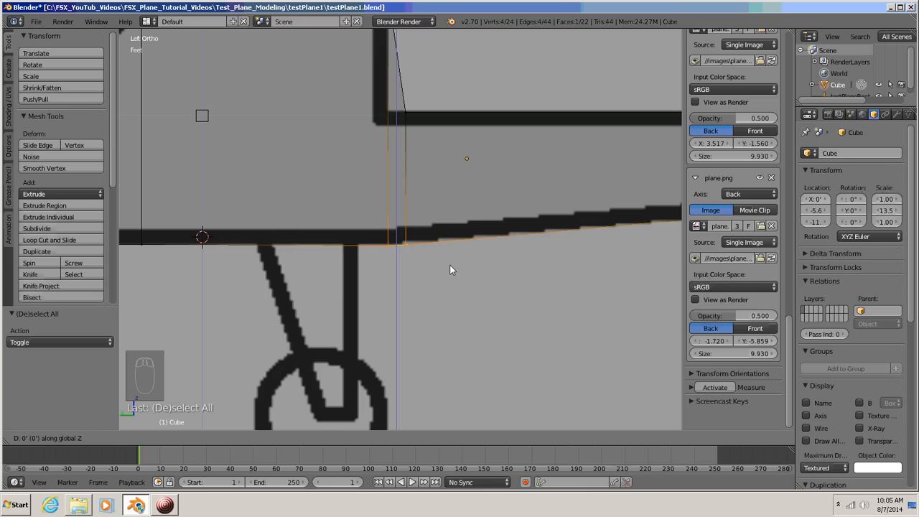
{"action": "left_click", "coordinate": [450, 270]}
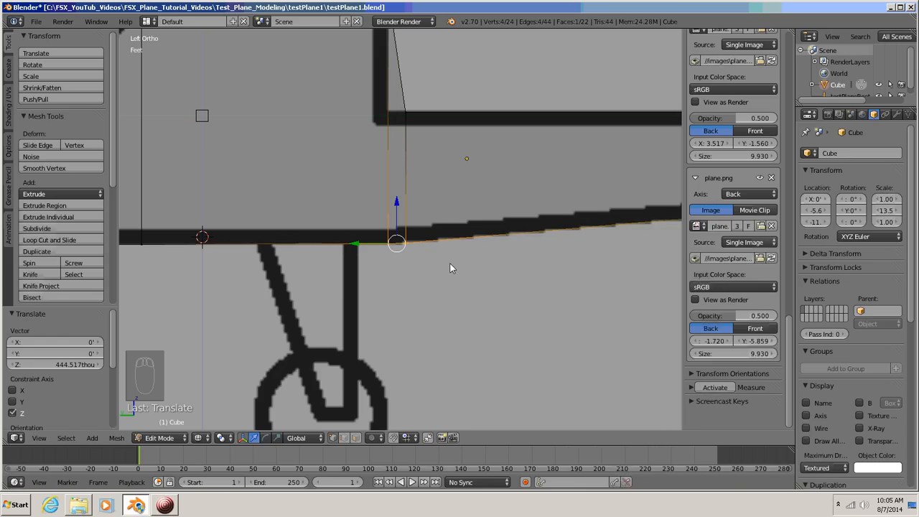
Add a vertical loop cut through the tail boom, slid to the front edge of the horizontal stabilizer, and deselect everything
{"action": "middle_click_drag", "start_coordinate": [478, 295], "coordinate": [640, 349], "text": "shift"}
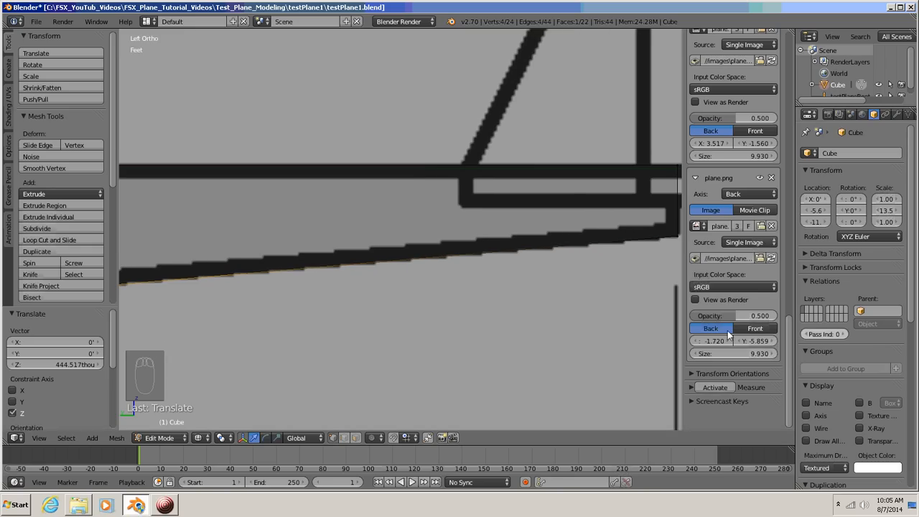
{"action": "middle_click_drag", "start_coordinate": [552, 327], "coordinate": [578, 290], "text": "shift"}
{"action": "scroll", "coordinate": [520, 298], "scroll_direction": "down", "scroll_amount": 2}
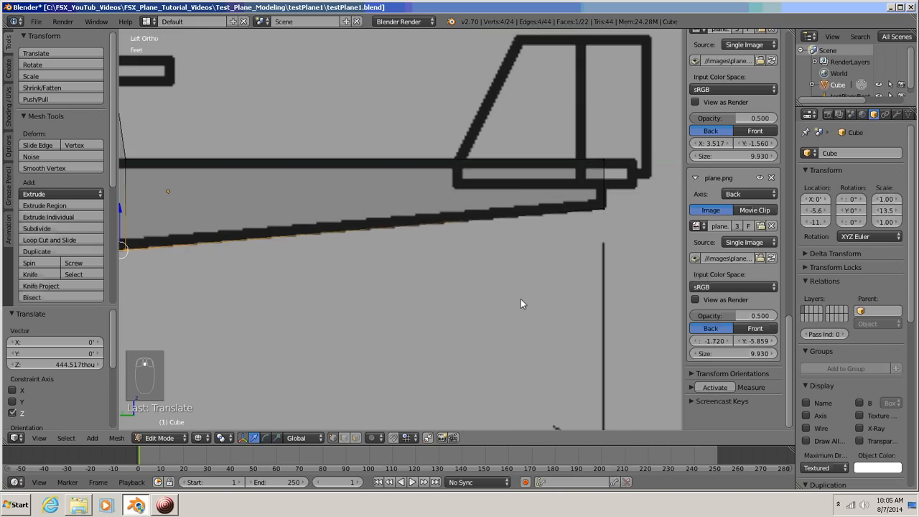
{"action": "scroll", "coordinate": [340, 306], "scroll_direction": "down", "scroll_amount": 2}
{"action": "mouse_move", "coordinate": [332, 308]}
{"action": "middle_mouse_down", "text": "shift"}
{"action": "mouse_move", "coordinate": [502, 297]}
{"action": "mouse_move", "coordinate": [345, 312]}
{"action": "mouse_move", "coordinate": [347, 338]}
{"action": "mouse_move", "coordinate": [335, 314]}
{"action": "middle_mouse_up", "text": "shift"}
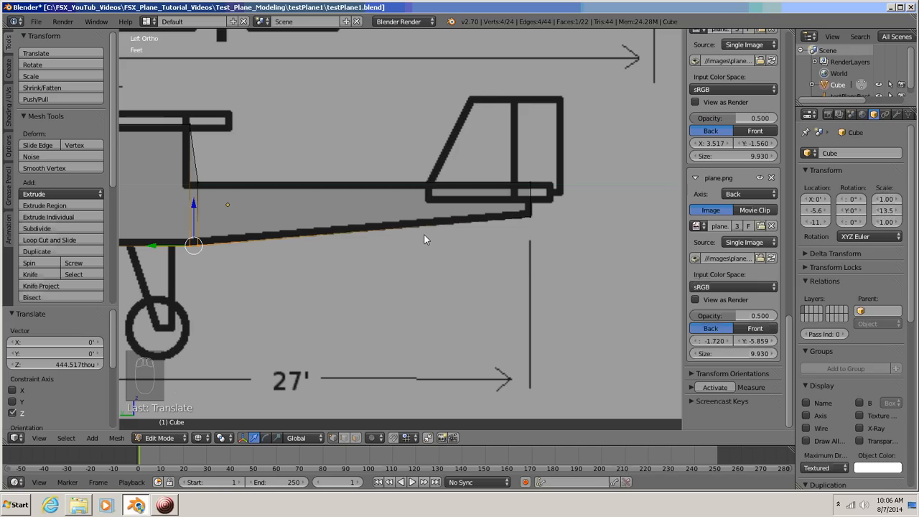
{"action": "key", "text": "a"}
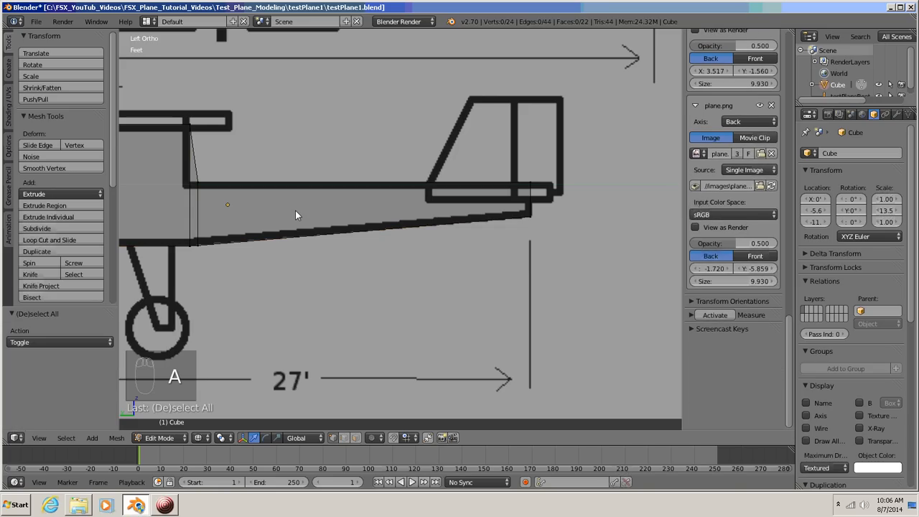
{"action": "key", "text": "ctrl+r"}
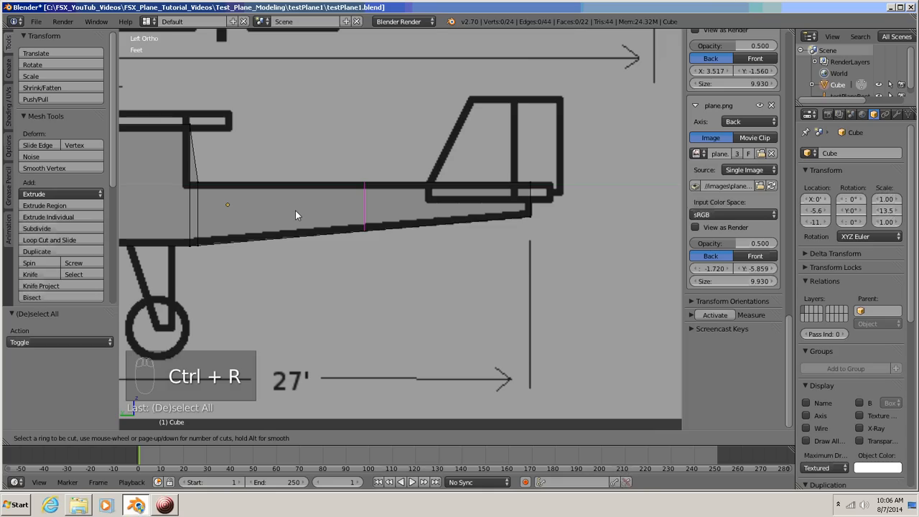
{"action": "left_click", "coordinate": [364, 213]}
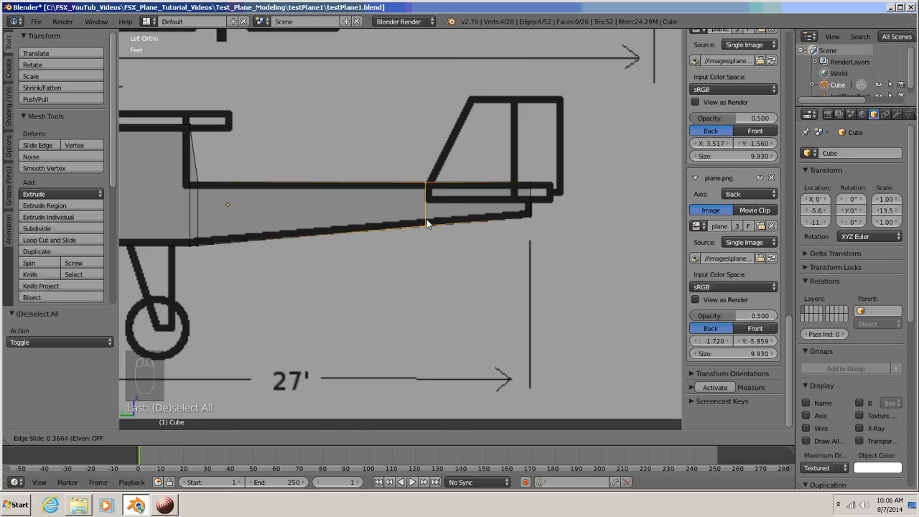
{"action": "left_click", "coordinate": [426, 223]}
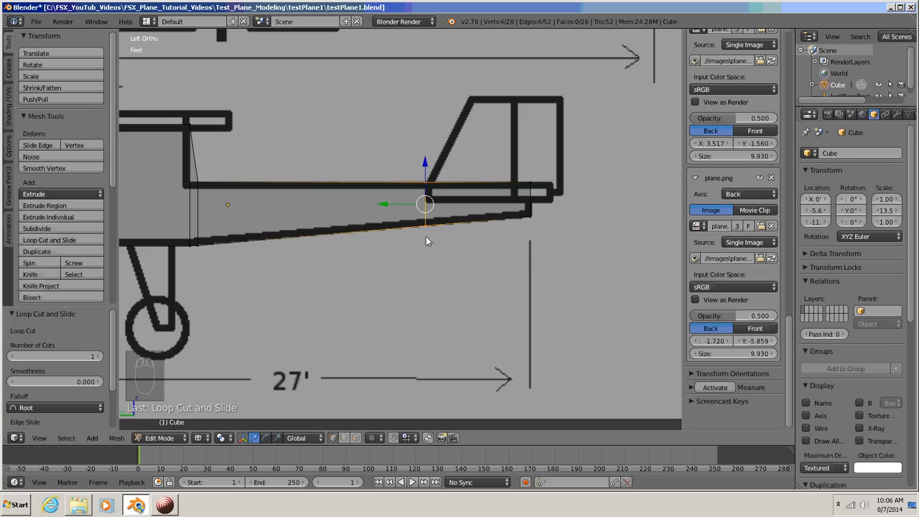
{"action": "key", "text": "a"}
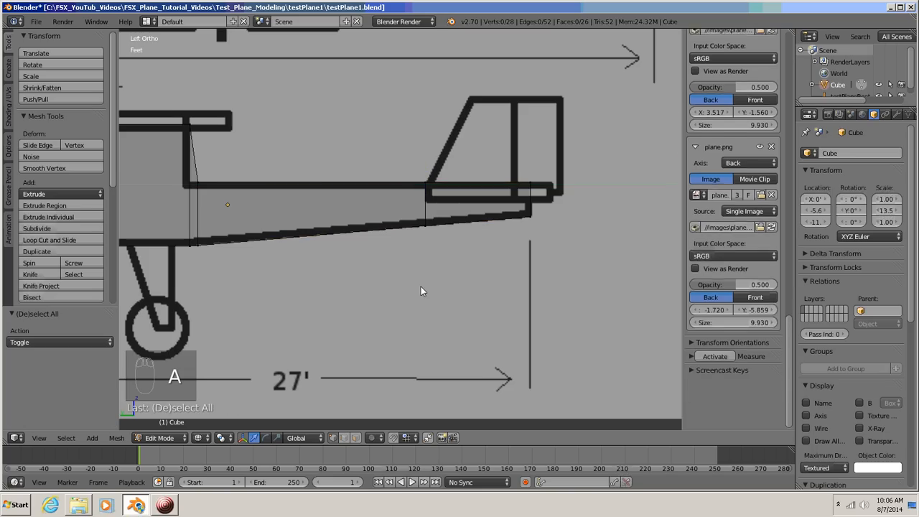
{"action": "scroll", "coordinate": [526, 291], "scroll_direction": "down", "scroll_amount": 3}
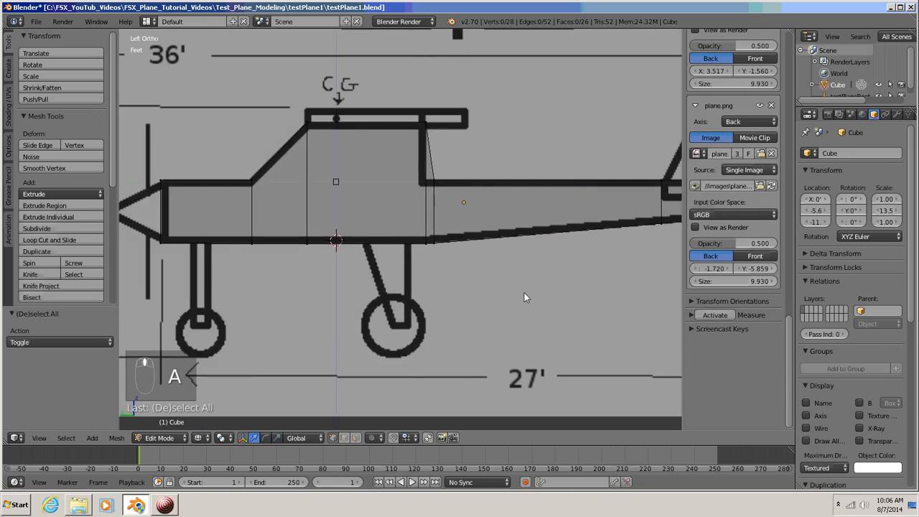
In top view, move all the fuselage's left-side vertices about 5.1 inches outward along X to the blueprint outline, and deselect everything
{"action": "middle_click_drag", "start_coordinate": [470, 295], "coordinate": [469, 295], "text": "shift"}
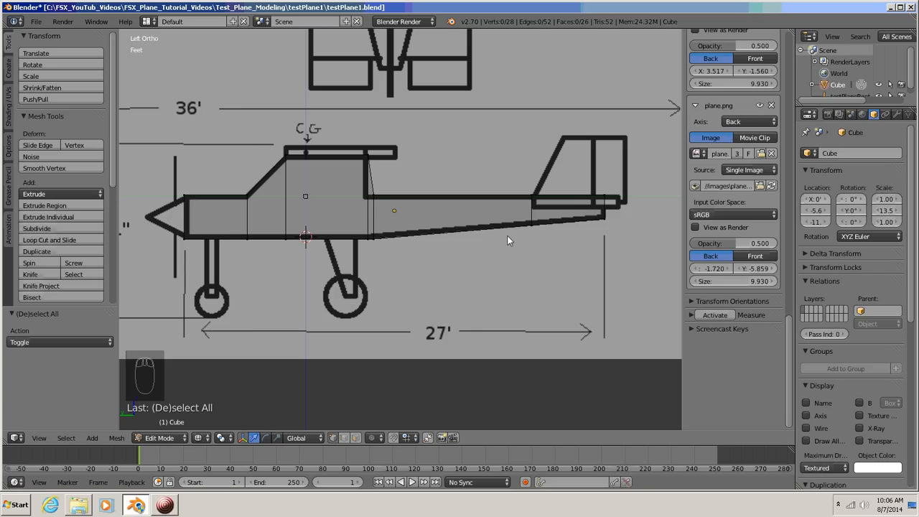
{"action": "key", "text": "KP_7"}
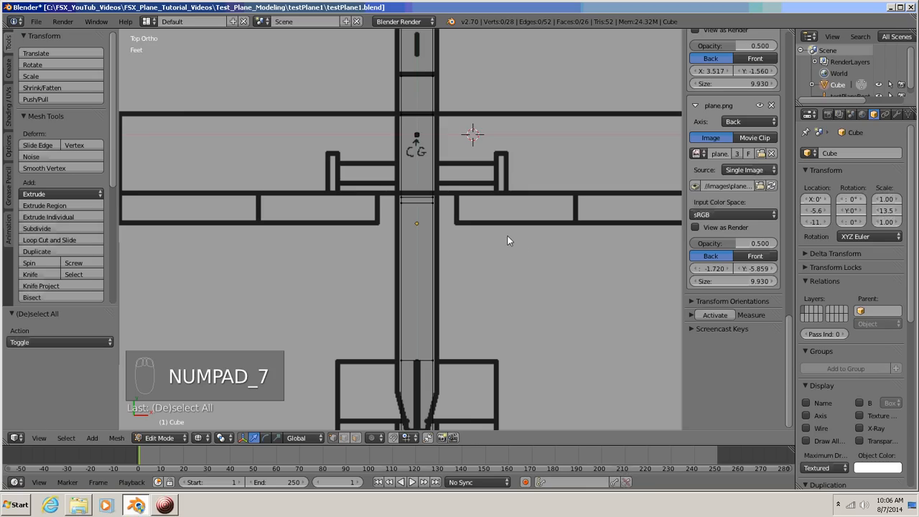
{"action": "middle_click_drag", "start_coordinate": [545, 247], "coordinate": [537, 309], "text": "shift"}
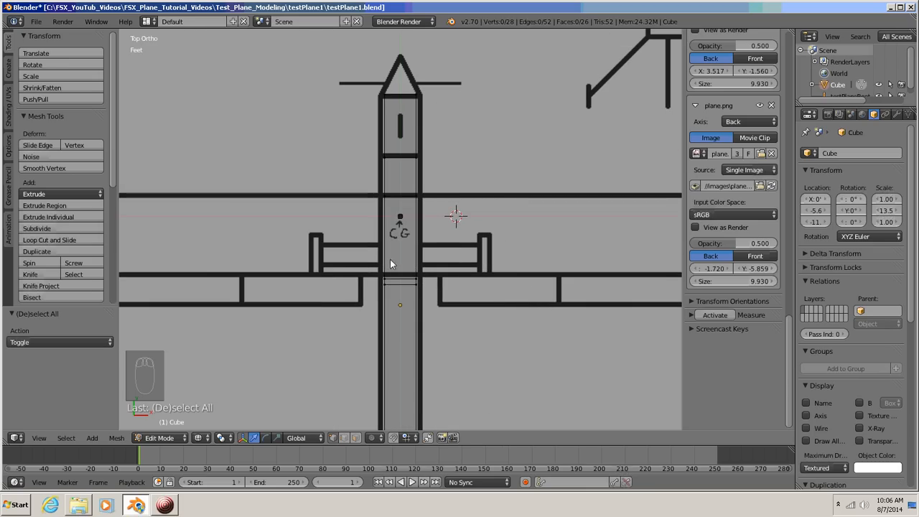
{"action": "middle_click_drag", "start_coordinate": [472, 284], "coordinate": [477, 232], "text": "shift"}
{"action": "scroll", "coordinate": [478, 232], "scroll_direction": "down", "scroll_amount": 2}
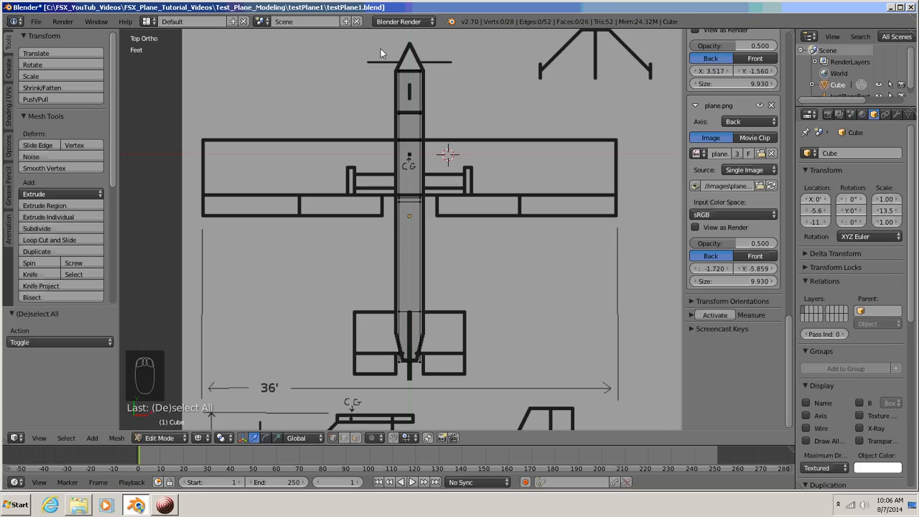
{"action": "key", "text": "b"}
{"action": "left_click_drag", "start_coordinate": [381, 55], "coordinate": [404, 376]}
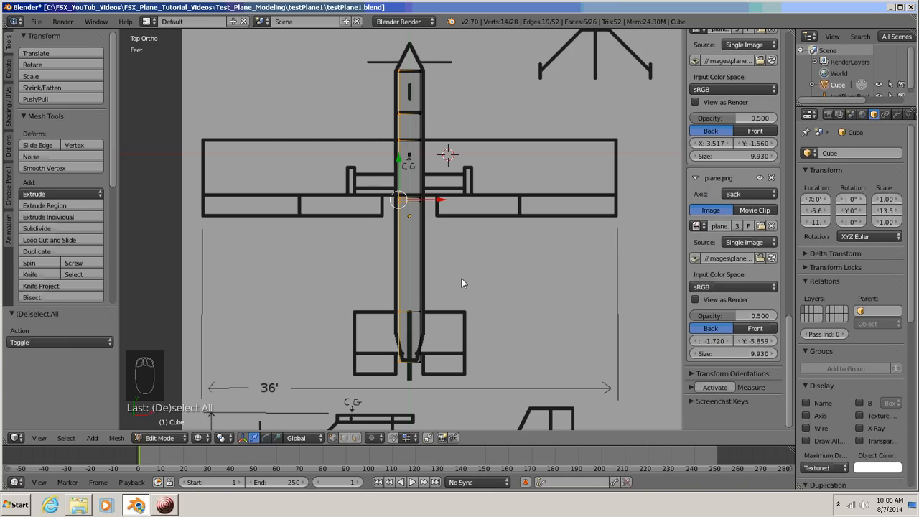
{"action": "key", "text": "g"}
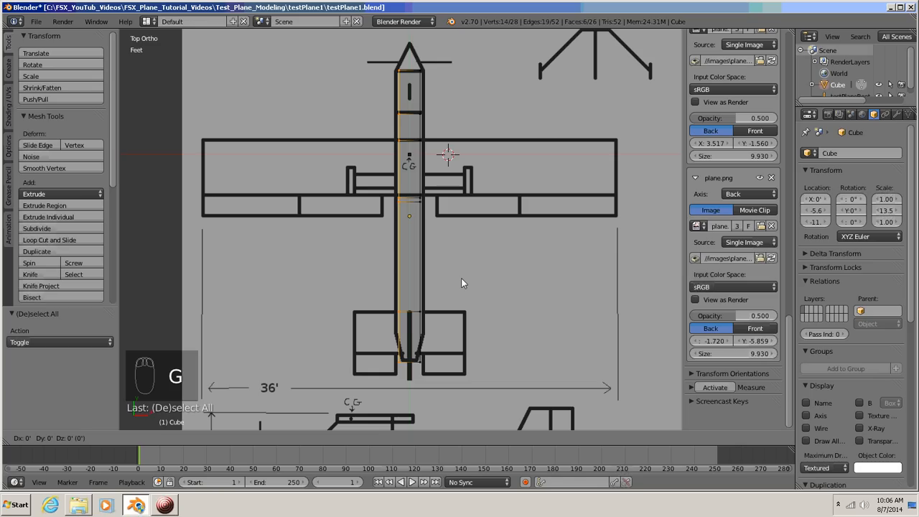
{"action": "key", "text": "x"}
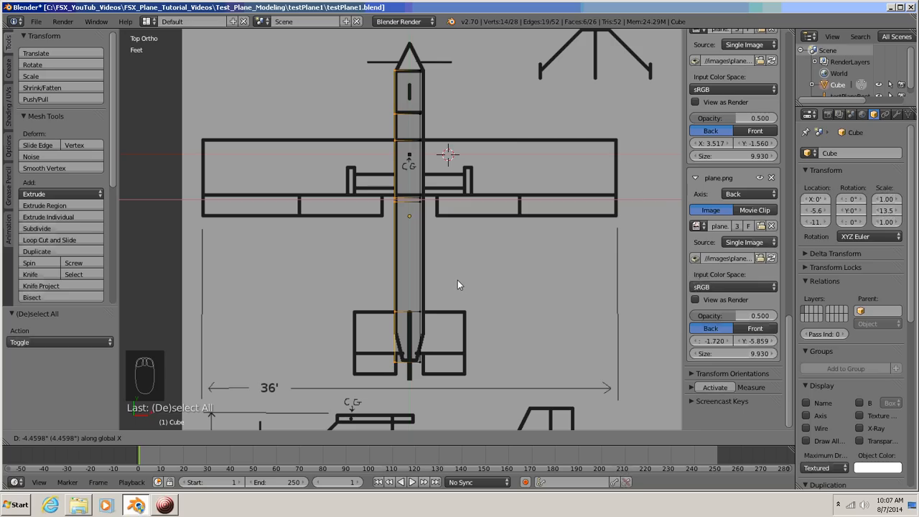
{"action": "left_click", "coordinate": [457, 280]}
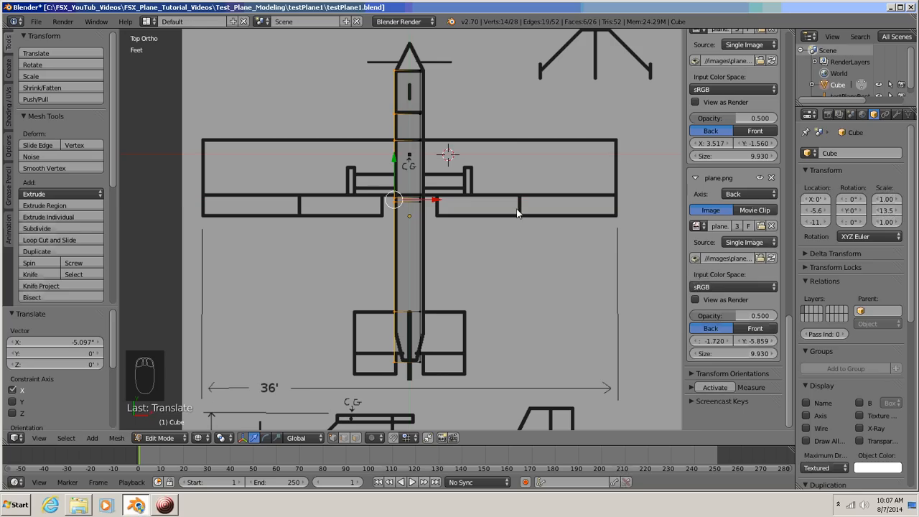
{"action": "key", "text": "a"}
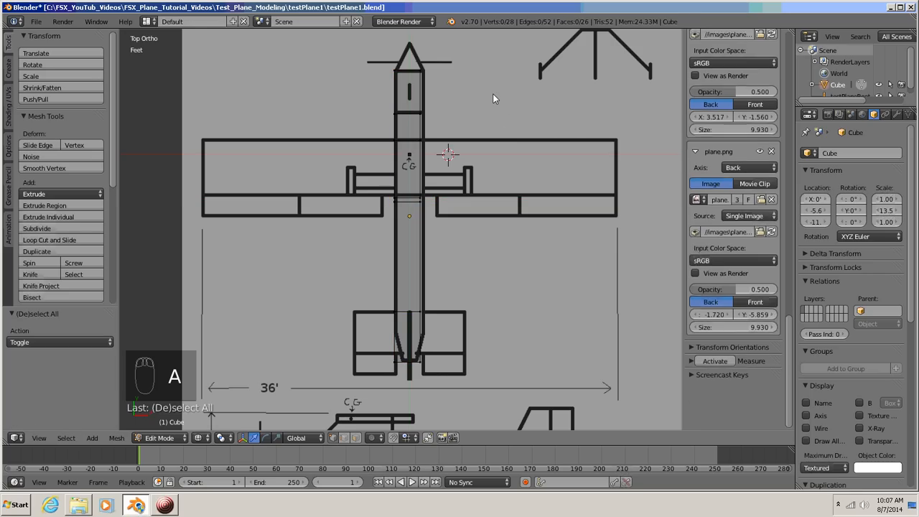
Move all the fuselage's right-side vertices about 5.1 inches outward along X to match the top-view outline, and deselect everything
{"action": "key", "text": "b"}
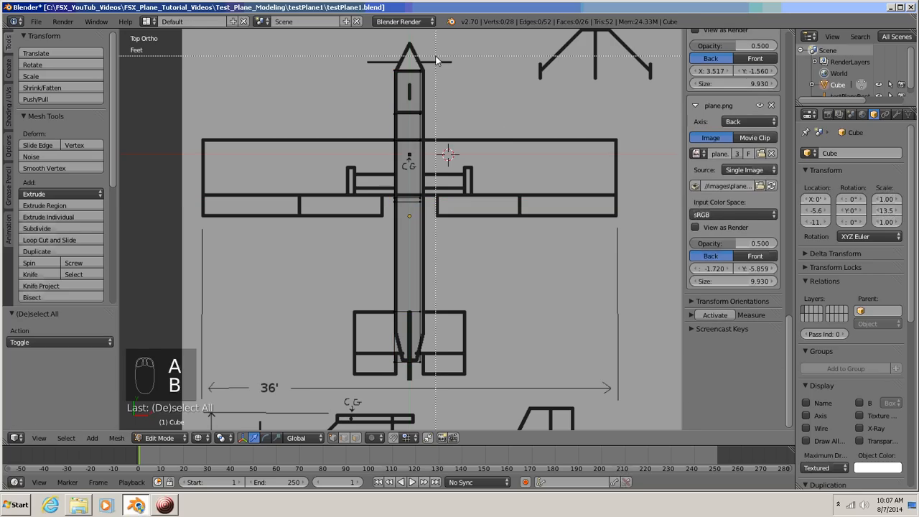
{"action": "left_click_drag", "start_coordinate": [434, 56], "coordinate": [412, 382]}
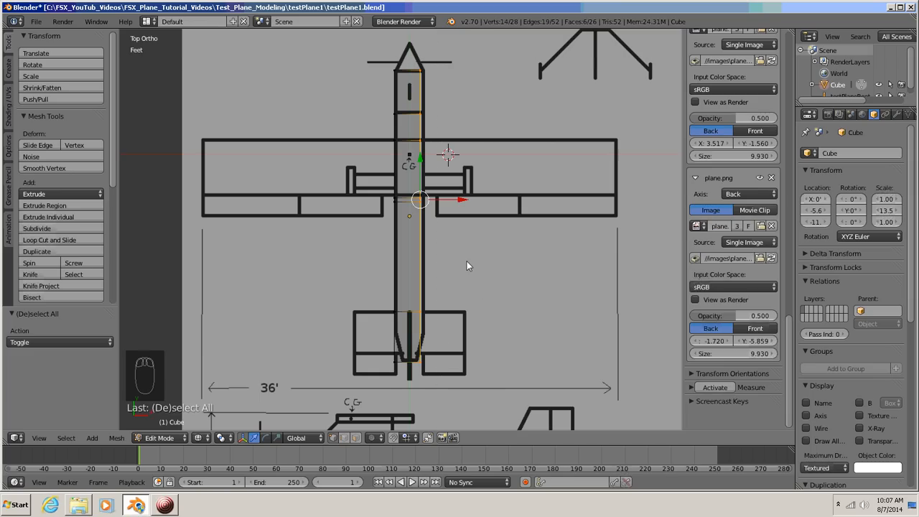
{"action": "key", "text": "g"}
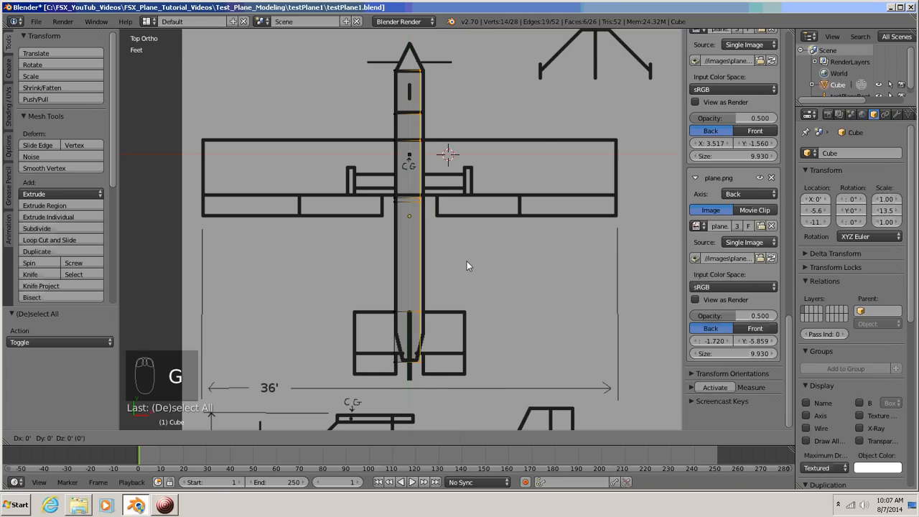
{"action": "key", "text": "x"}
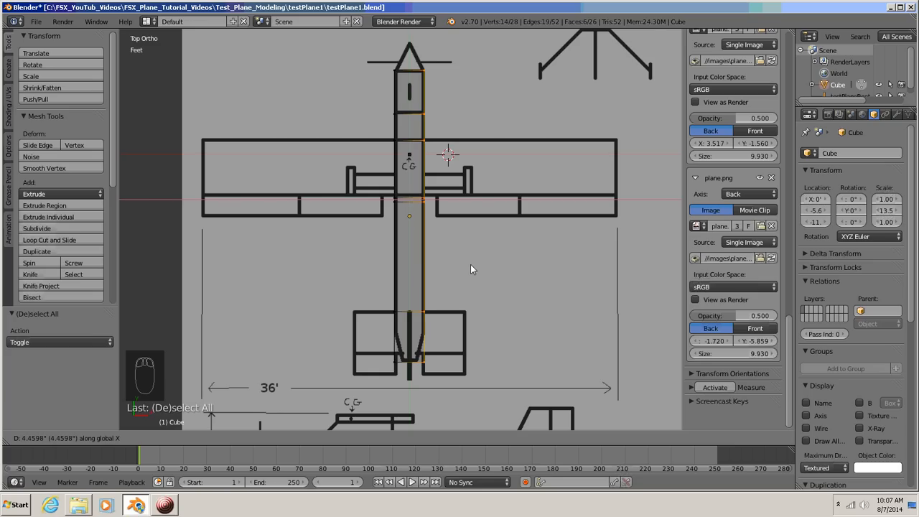
{"action": "left_click", "coordinate": [470, 267]}
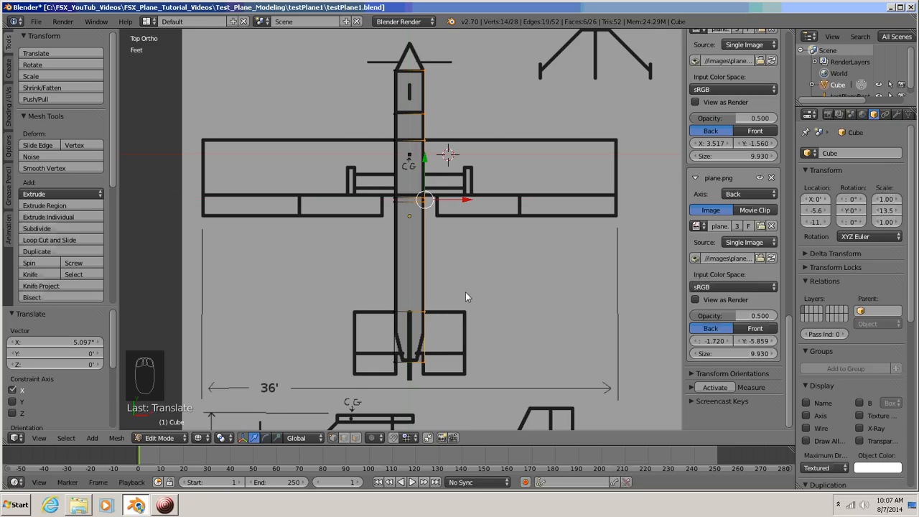
{"action": "scroll", "coordinate": [463, 359], "scroll_direction": "up", "scroll_amount": 3}
{"action": "middle_click_drag", "start_coordinate": [463, 358], "coordinate": [473, 182], "text": "shift"}
{"action": "scroll", "coordinate": [478, 260], "scroll_direction": "up", "scroll_amount": 3}
{"action": "middle_click_drag", "start_coordinate": [551, 276], "coordinate": [481, 243], "text": "shift"}
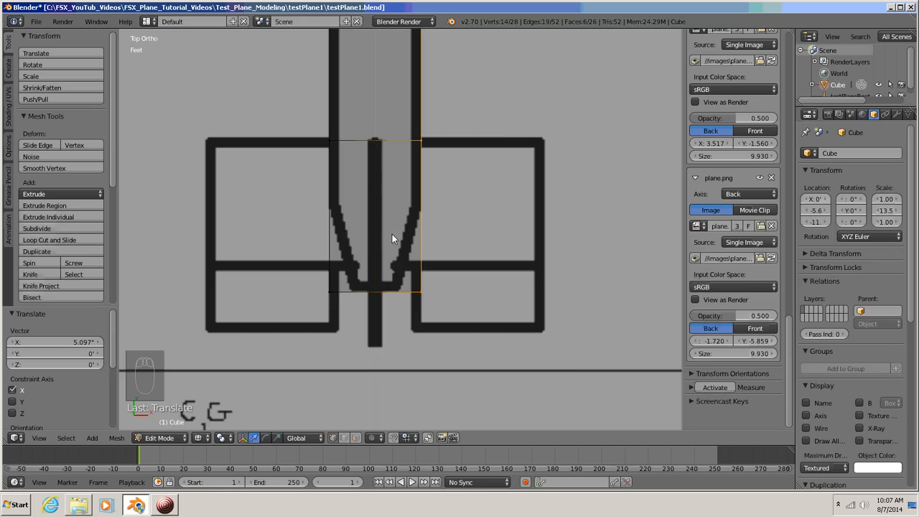
{"action": "key", "text": "a"}
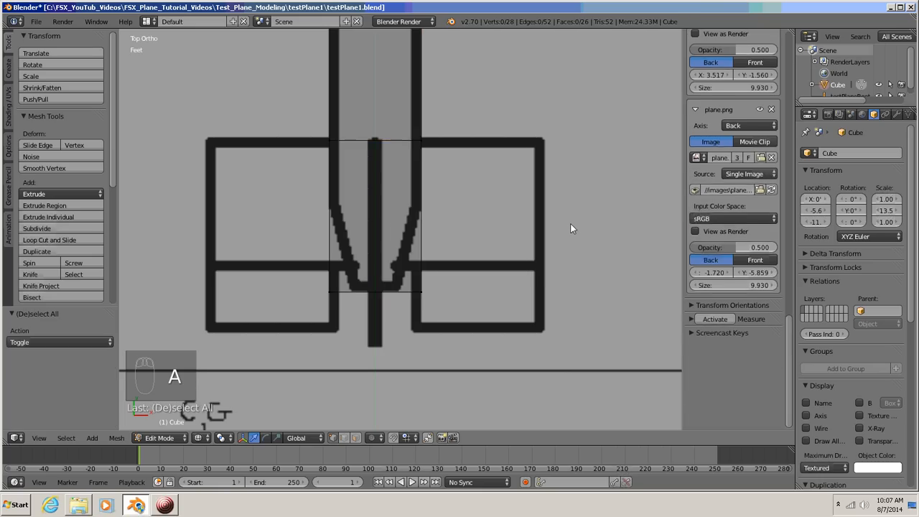
Add a loop cut across the tail boom, slid to just ahead of the horizontal stabilizer with an edge slide of about 0.79
{"action": "scroll", "coordinate": [570, 228], "scroll_direction": "down", "scroll_amount": 5}
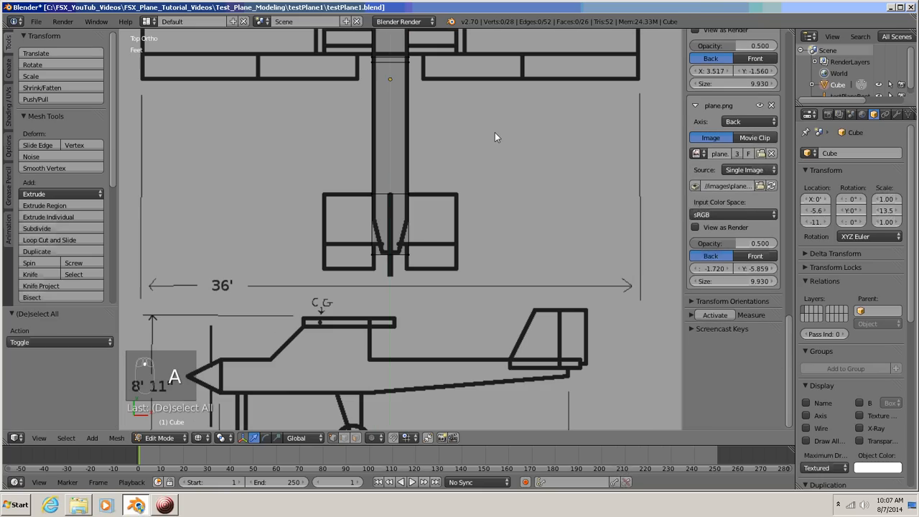
{"action": "middle_click_drag", "start_coordinate": [494, 138], "coordinate": [513, 219], "text": "shift"}
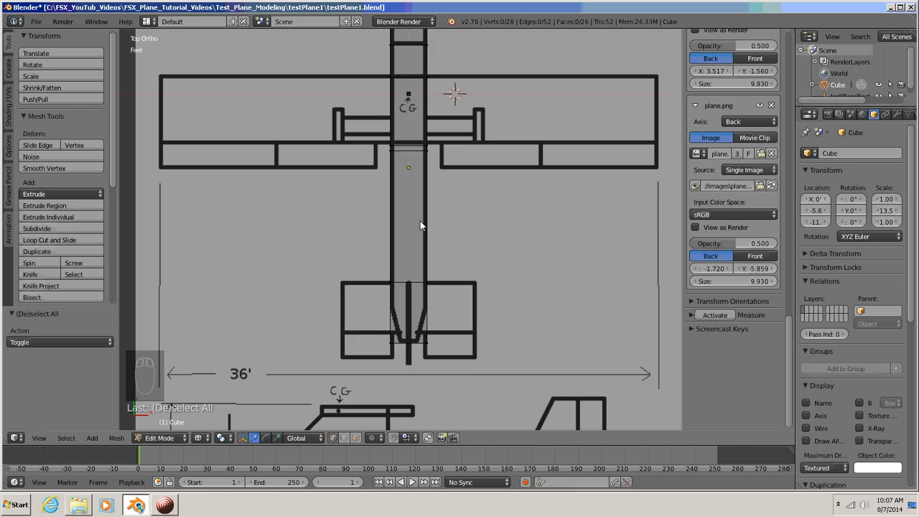
{"action": "key", "text": "ctrl+r"}
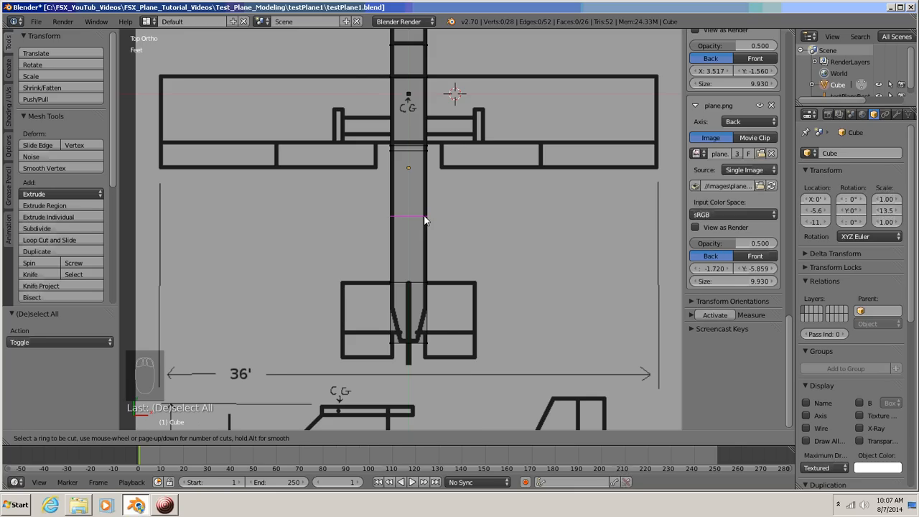
{"action": "left_click", "coordinate": [423, 220]}
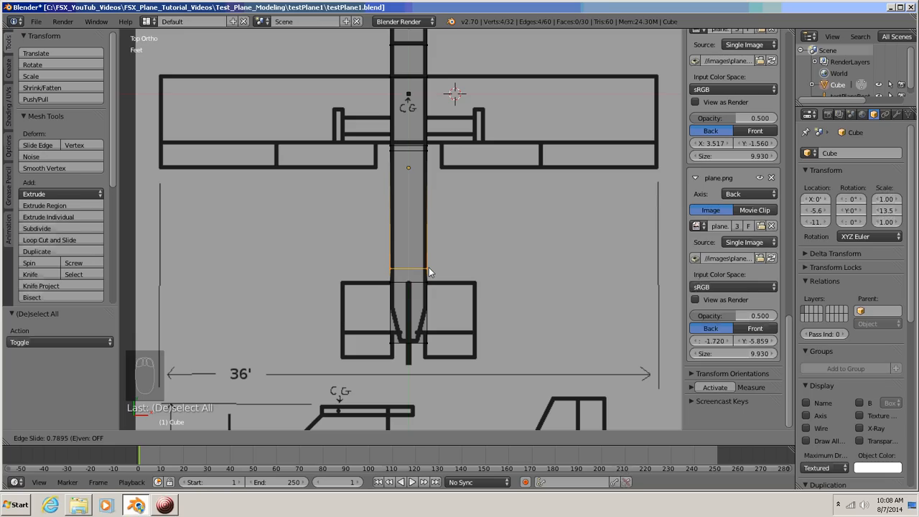
{"action": "left_click", "coordinate": [429, 271]}
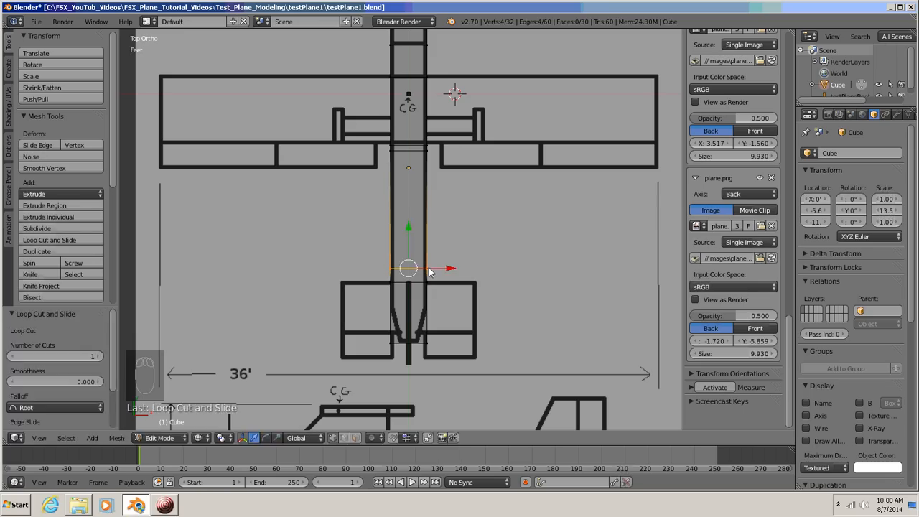
{"action": "key", "text": "a"}
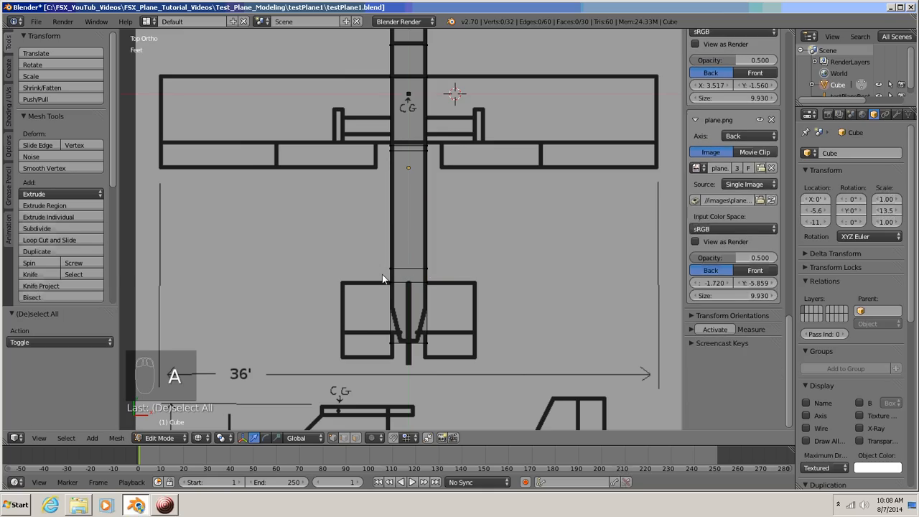
Move the loop at the stabilizer's front edge about 2.08 feet rearward along Y to where the tail taper begins
{"action": "key", "text": "b"}
{"action": "left_click_drag", "start_coordinate": [382, 274], "coordinate": [439, 290]}
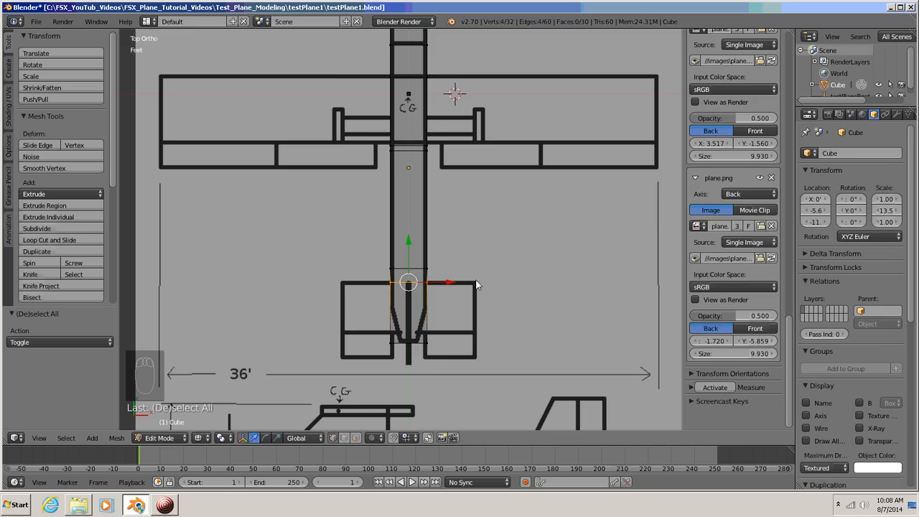
{"action": "key", "text": "g"}
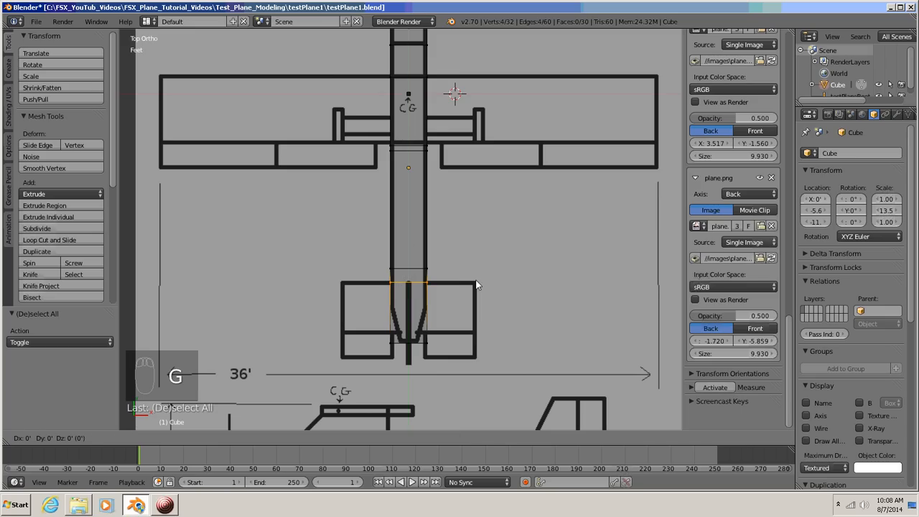
{"action": "key", "text": "y"}
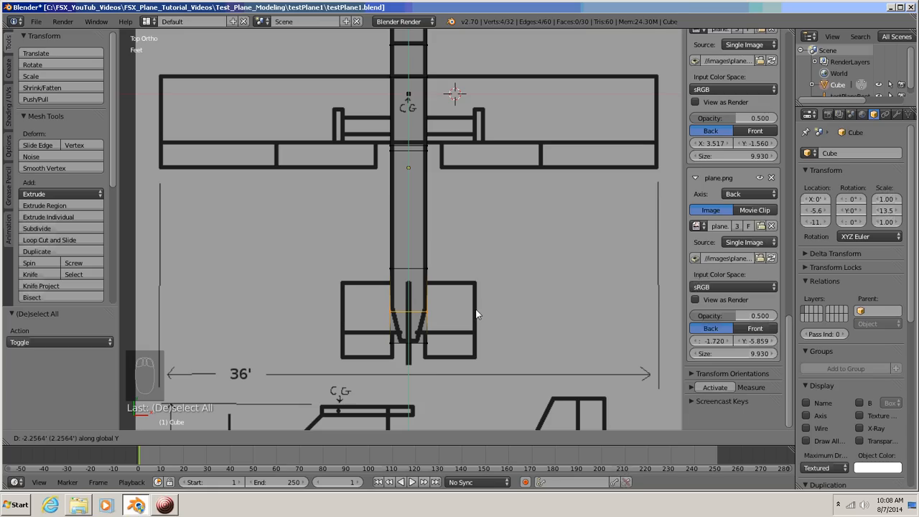
{"action": "left_click", "coordinate": [477, 312]}
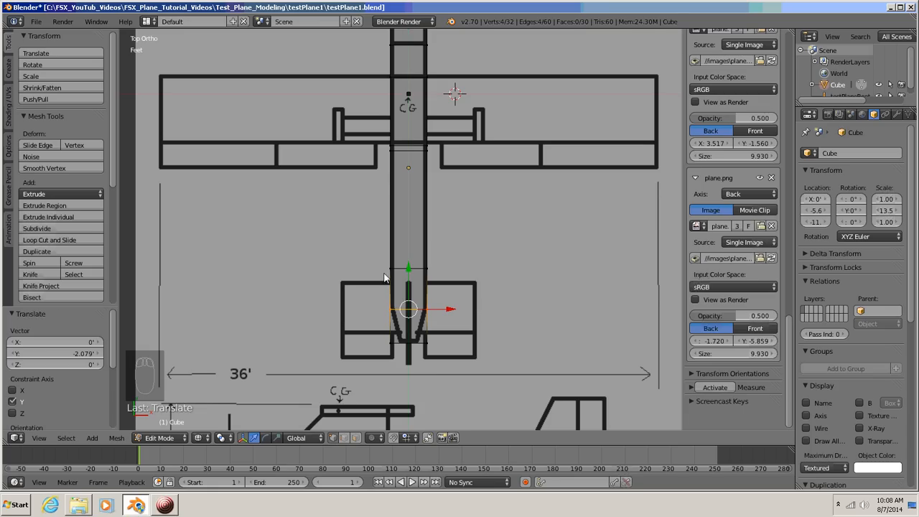
{"action": "key", "text": "a"}
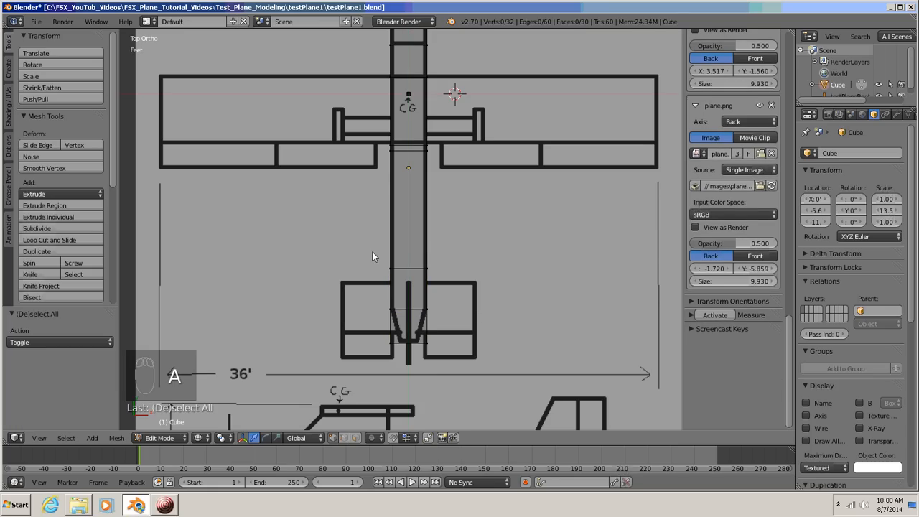
Move the loop just ahead of the stabilizer about 11.15 inches rearward along Y to the stabilizer's front edge, and deselect everything
{"action": "key", "text": "b"}
{"action": "left_click_drag", "start_coordinate": [373, 256], "coordinate": [449, 278]}
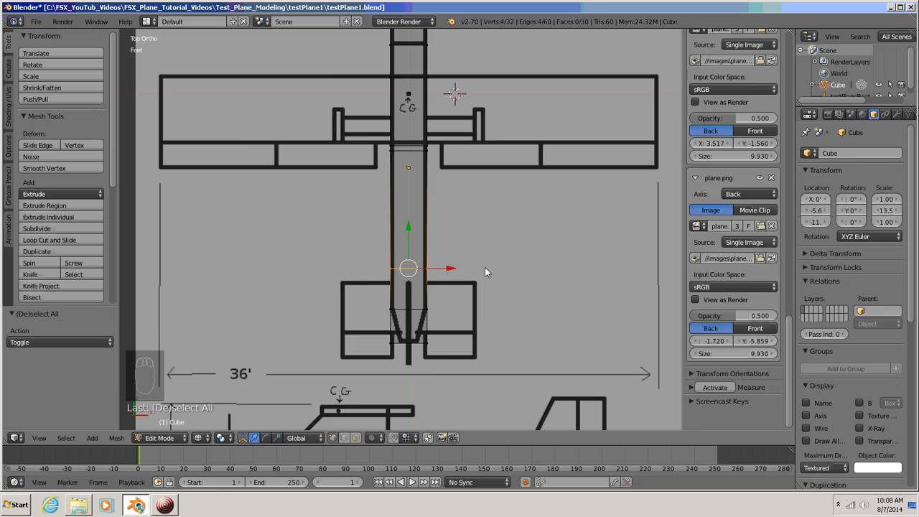
{"action": "key", "text": "g"}
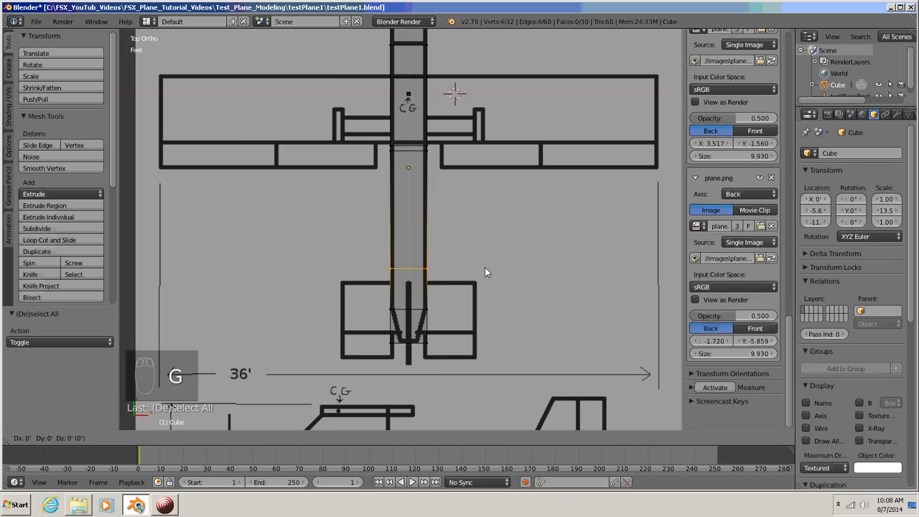
{"action": "key", "text": "y"}
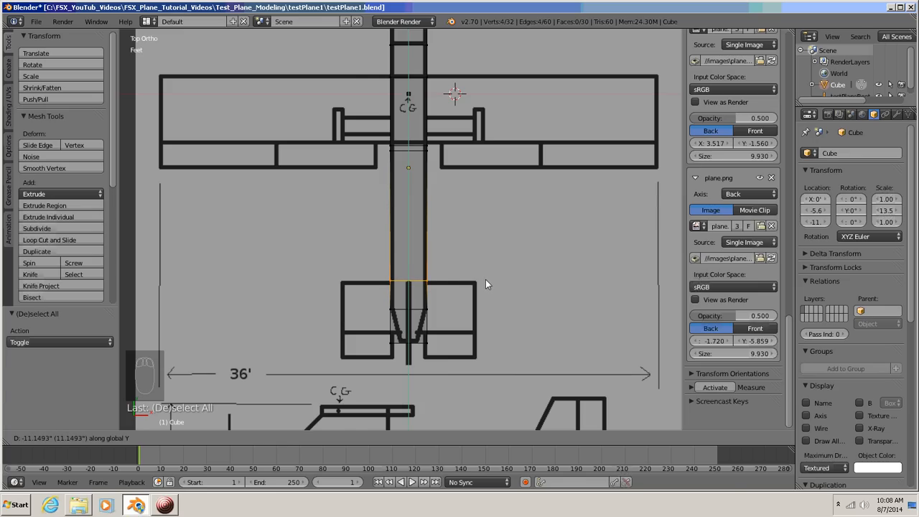
{"action": "left_click", "coordinate": [485, 280]}
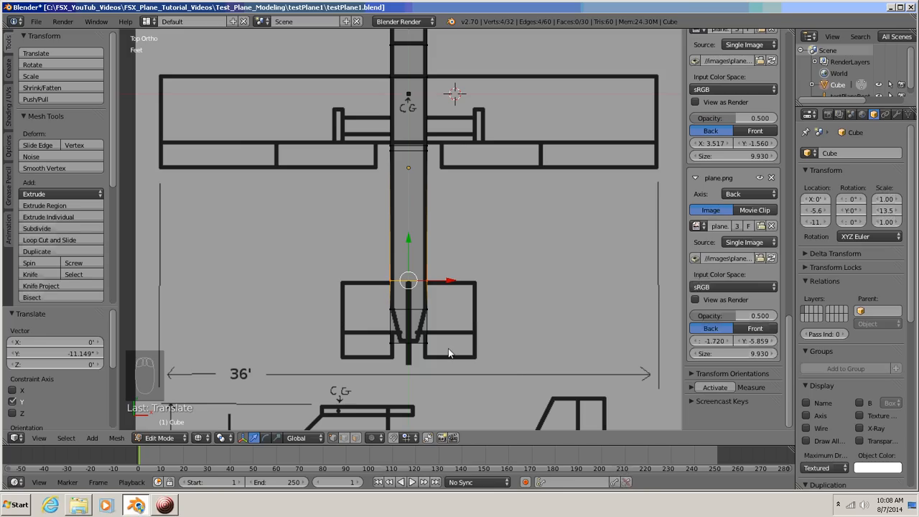
{"action": "scroll", "coordinate": [448, 348], "scroll_direction": "up", "scroll_amount": 5}
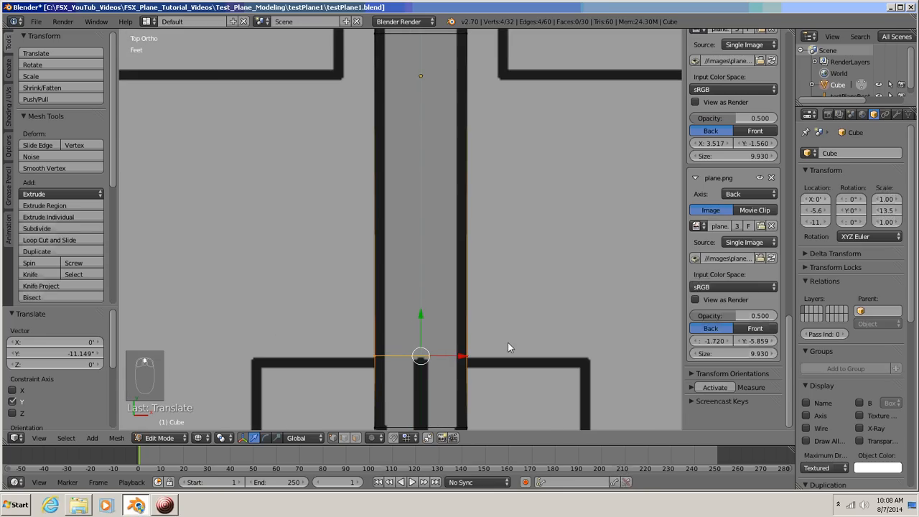
{"action": "middle_click_drag", "start_coordinate": [508, 347], "coordinate": [518, 77], "text": "shift"}
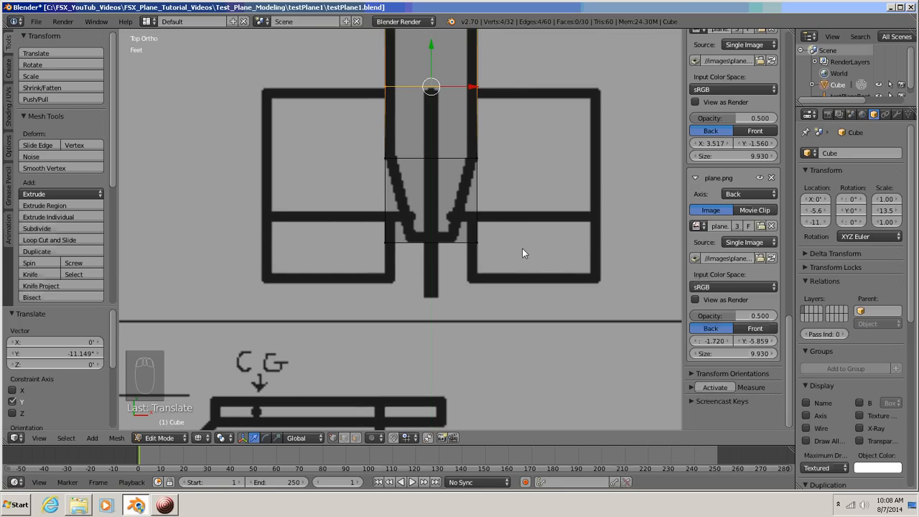
{"action": "scroll", "coordinate": [525, 253], "scroll_direction": "up", "scroll_amount": 1}
{"action": "middle_click_drag", "start_coordinate": [535, 253], "coordinate": [480, 243], "text": "shift"}
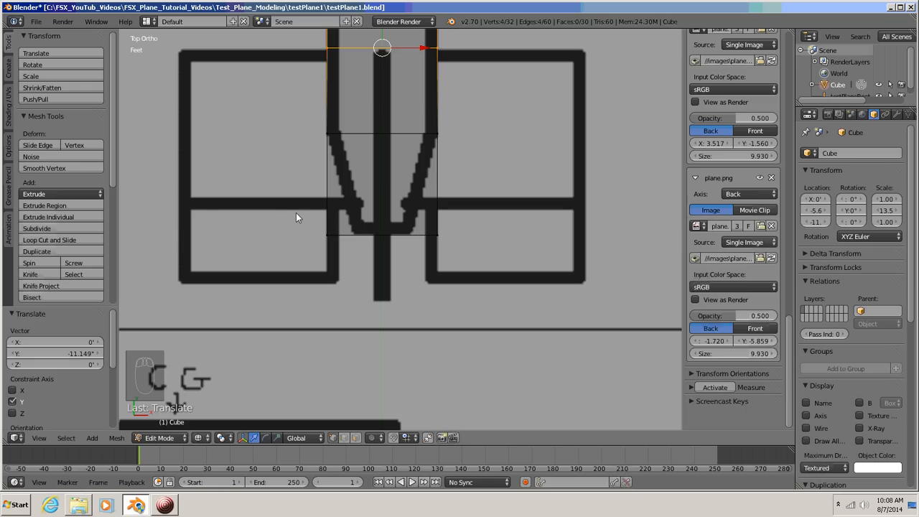
{"action": "key", "text": "a"}
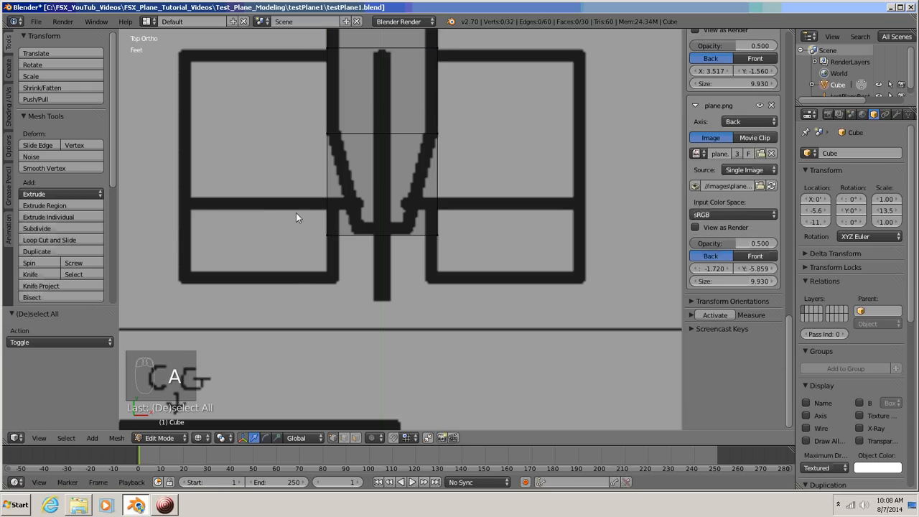
Scale the fuselage's rearmost vertices to 0.53 along X to match the blueprint's tail taper, and deselect everything
{"action": "key", "text": "b"}
{"action": "left_click_drag", "start_coordinate": [297, 216], "coordinate": [498, 249]}
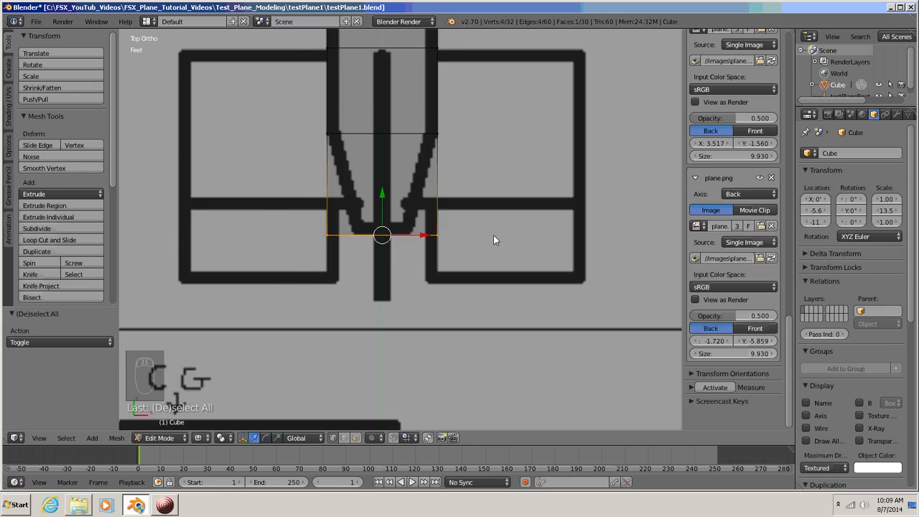
{"action": "key", "text": "s"}
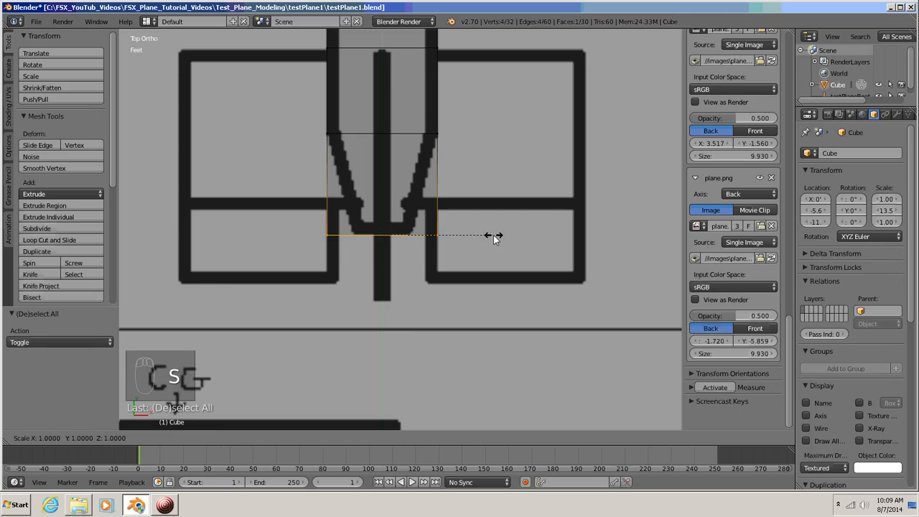
{"action": "key", "text": "x"}
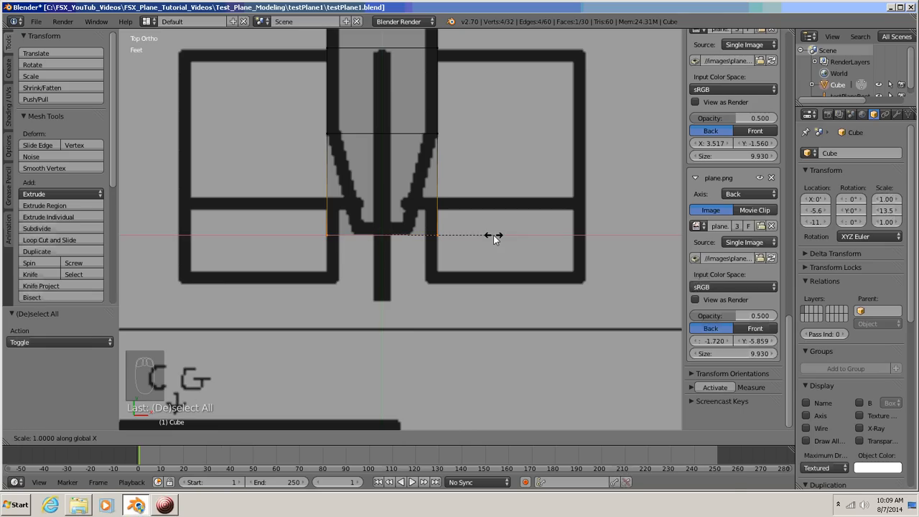
{"action": "left_click", "coordinate": [442, 238]}
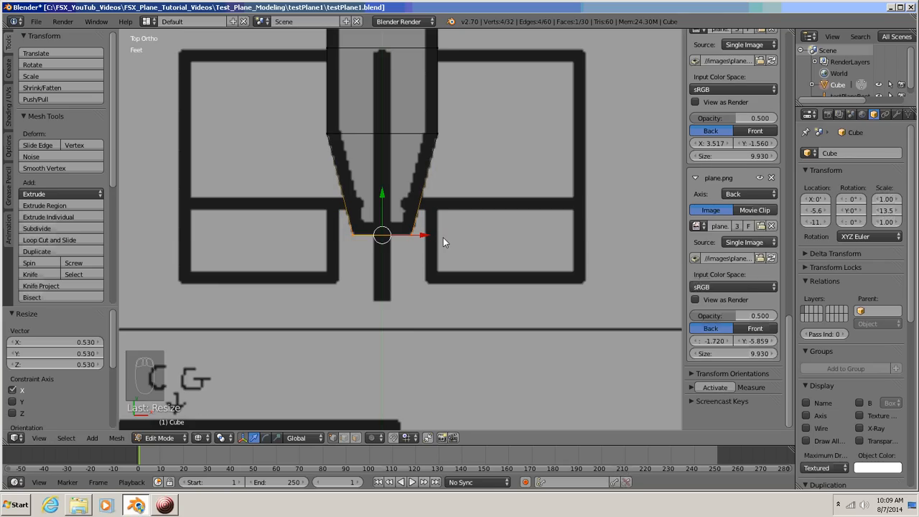
{"action": "key", "text": "a"}
Examine the fuselage shape against the blueprint in the top and back views and from an oblique perspective angle
{"action": "scroll", "coordinate": [443, 237], "scroll_direction": "down", "scroll_amount": 7}
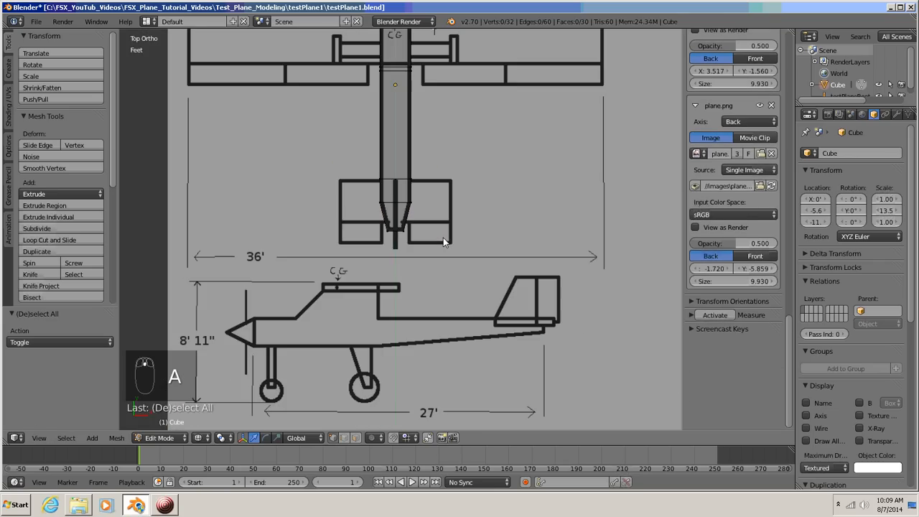
{"action": "middle_click_drag", "start_coordinate": [506, 132], "coordinate": [450, 348], "text": "shift"}
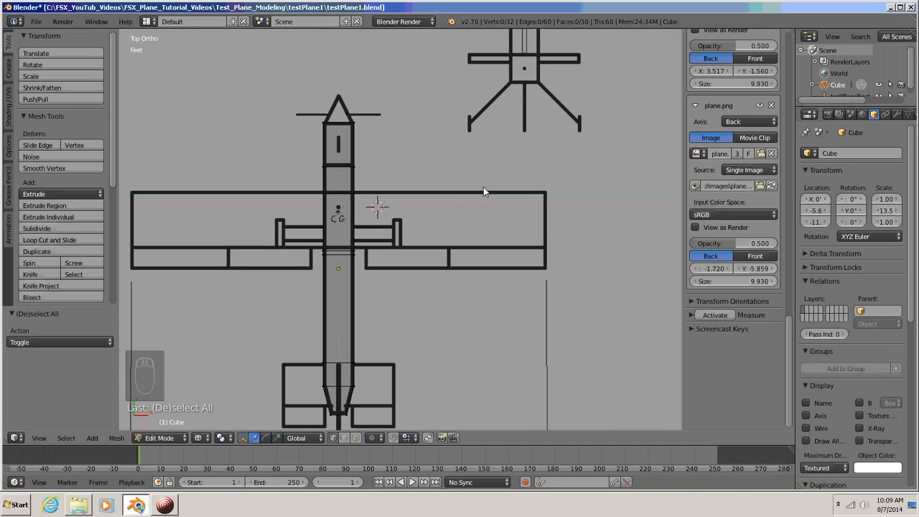
{"action": "middle_click_drag", "start_coordinate": [483, 187], "coordinate": [467, 198]}
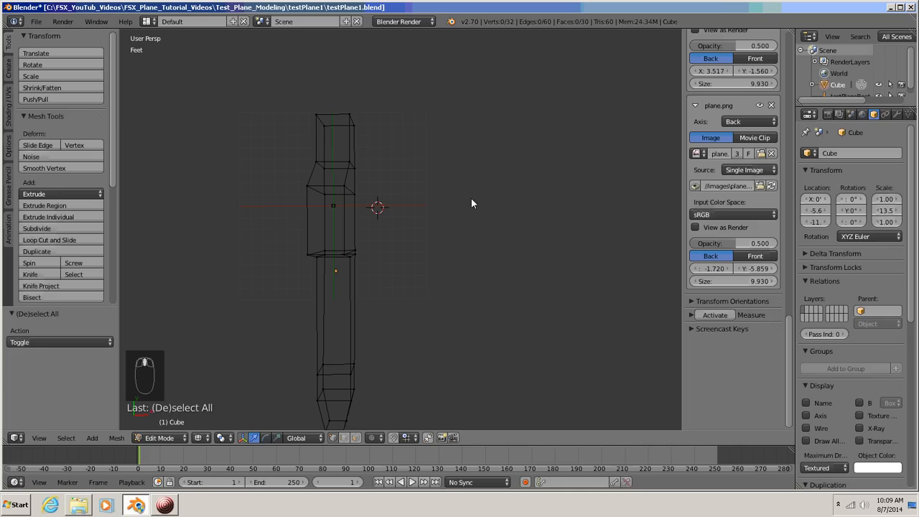
{"action": "key", "text": "KP_7"}
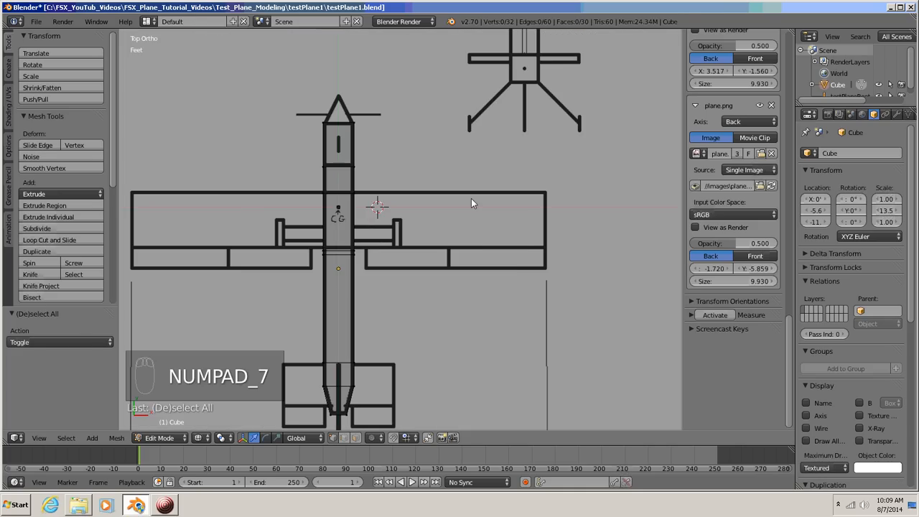
{"action": "middle_click_drag", "start_coordinate": [455, 266], "coordinate": [513, 227], "text": "shift"}
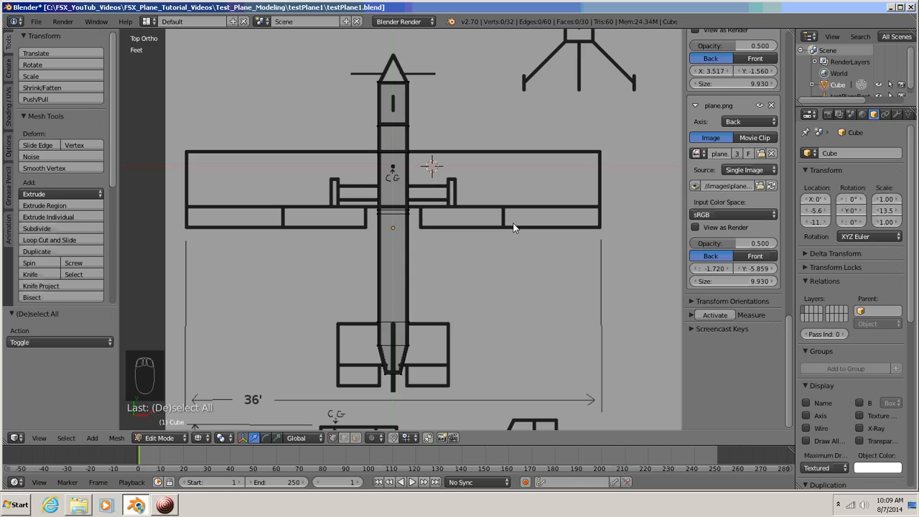
{"action": "key", "text": "ctrl+KP_1"}
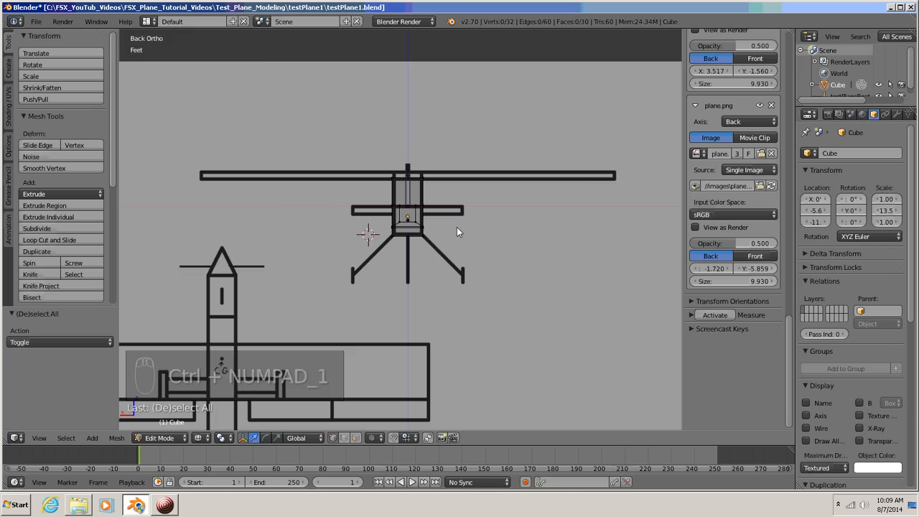
{"action": "scroll", "coordinate": [457, 227], "scroll_direction": "up", "scroll_amount": 6}
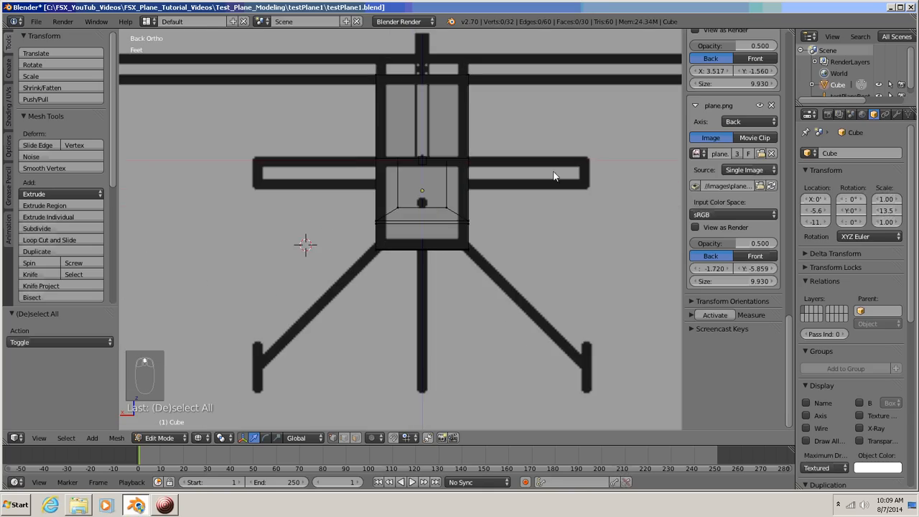
{"action": "middle_click_drag", "start_coordinate": [489, 264], "coordinate": [451, 280], "text": "shift"}
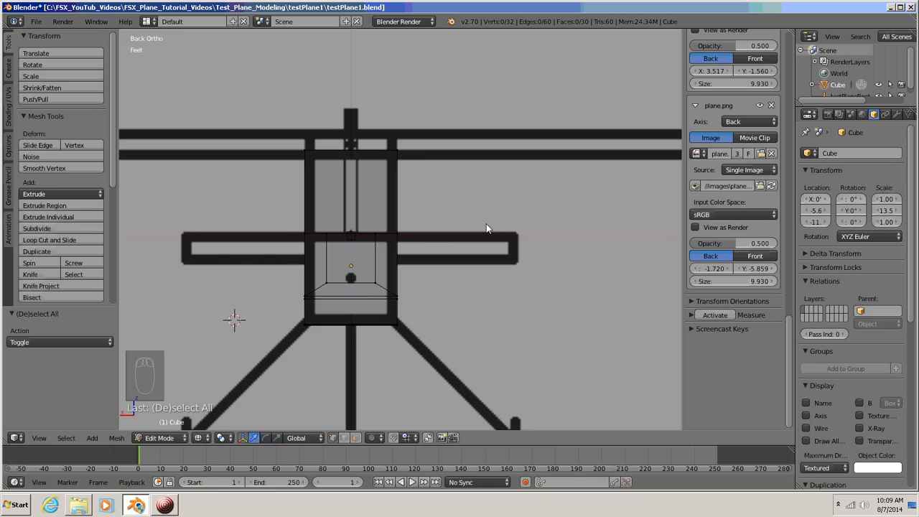
{"action": "scroll", "coordinate": [485, 228], "scroll_direction": "down", "scroll_amount": 4}
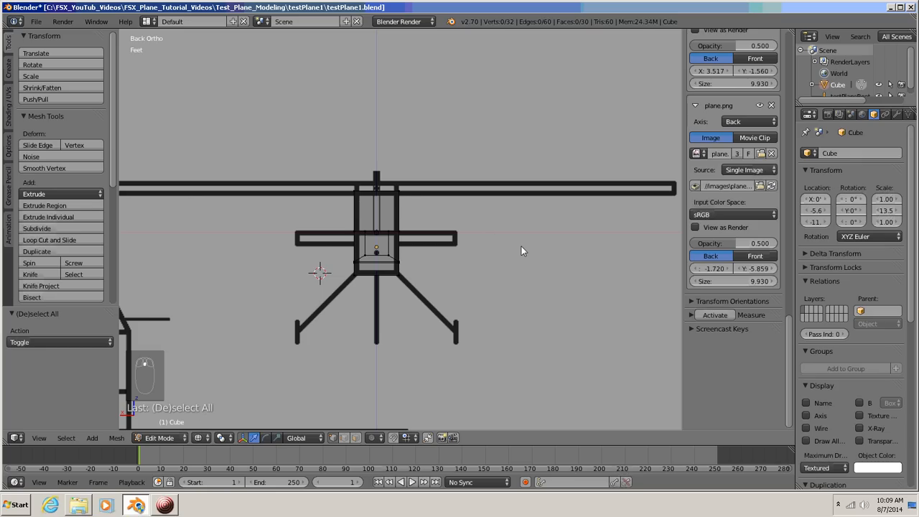
{"action": "middle_click_drag", "start_coordinate": [490, 248], "coordinate": [294, 289]}
{"action": "scroll", "coordinate": [502, 265], "scroll_direction": "down", "scroll_amount": 3}
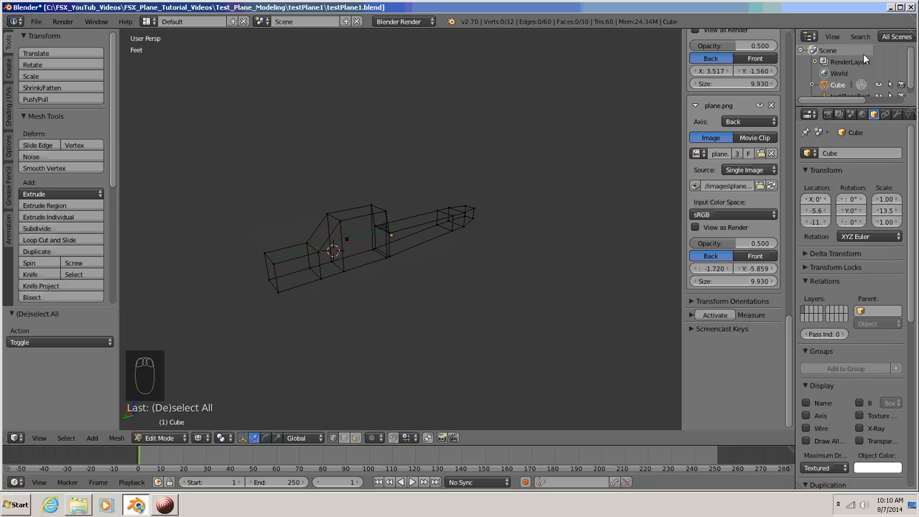
Rename the fuselage object as body
{"action": "left_click", "coordinate": [874, 114]}
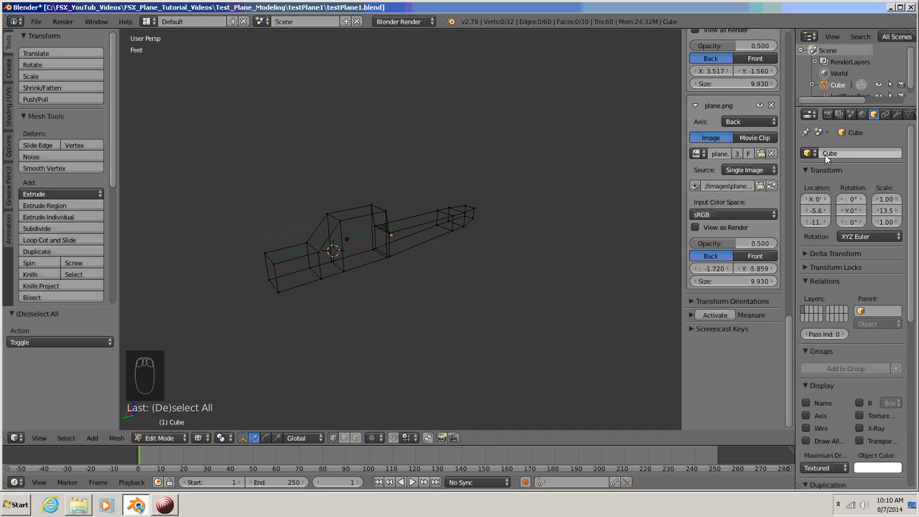
{"action": "left_click", "coordinate": [849, 155]}
{"action": "type", "text": "body"}
{"action": "key", "text": "Return"}
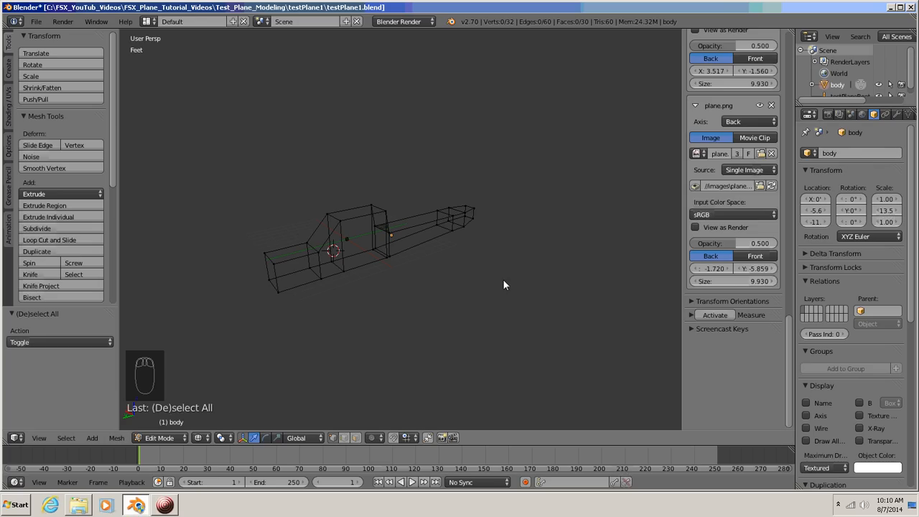
In the top view, place the 3D cursor at the world origin by setting its X and Z locations to 0
{"action": "middle_click_drag", "start_coordinate": [412, 287], "coordinate": [464, 295]}
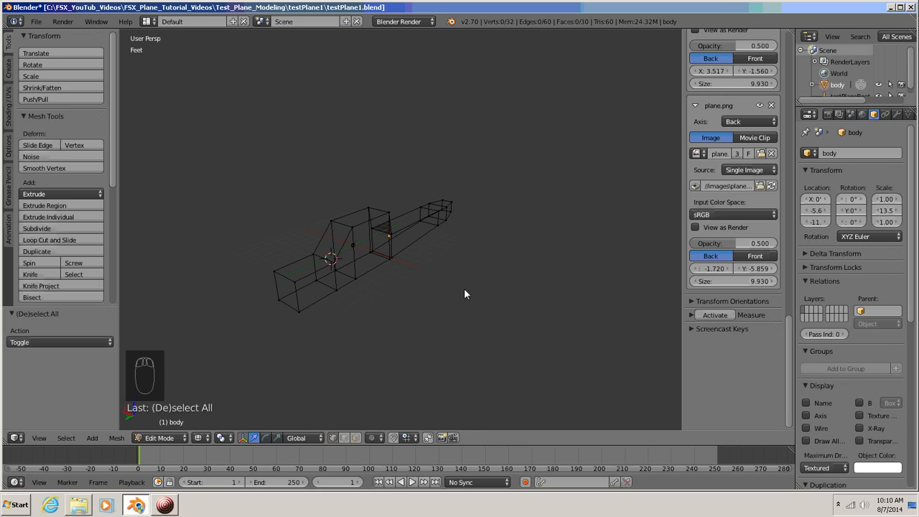
{"action": "key", "text": "KP_7"}
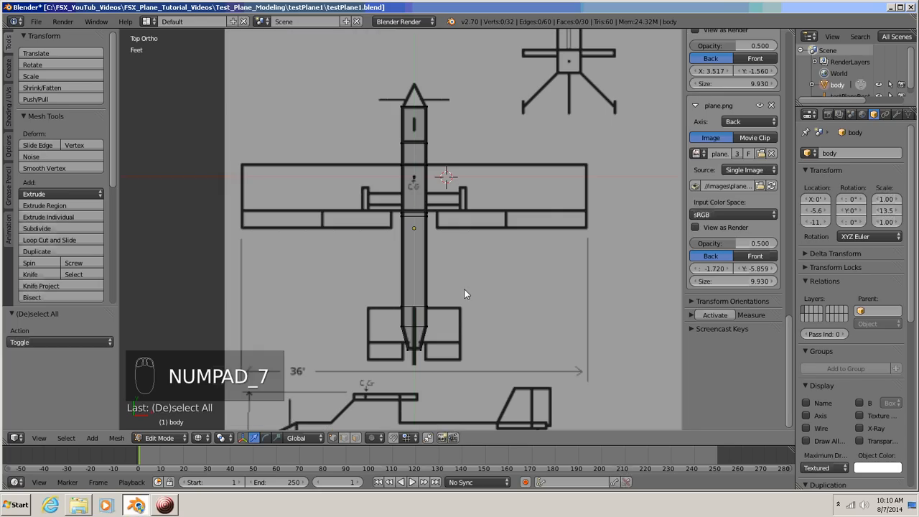
{"action": "middle_click_drag", "start_coordinate": [500, 344], "coordinate": [478, 316], "text": "shift"}
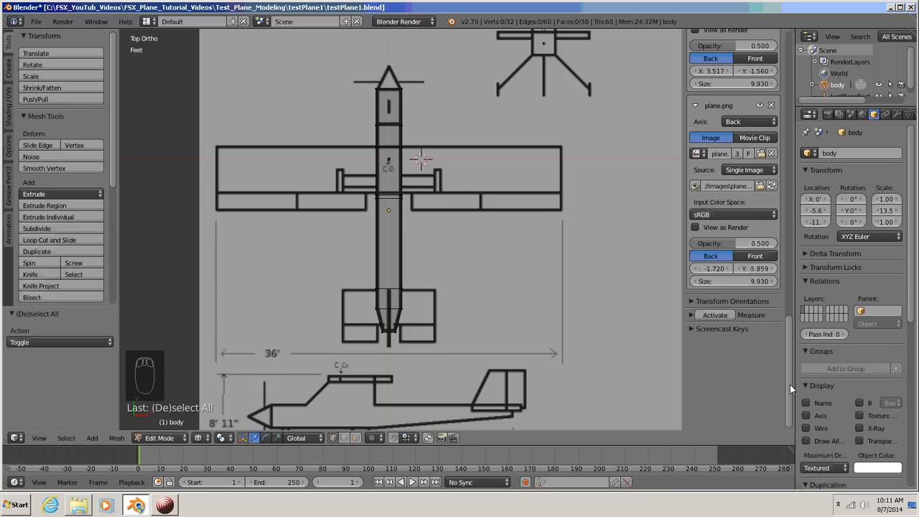
{"action": "left_click_drag", "start_coordinate": [790, 384], "coordinate": [787, 101]}
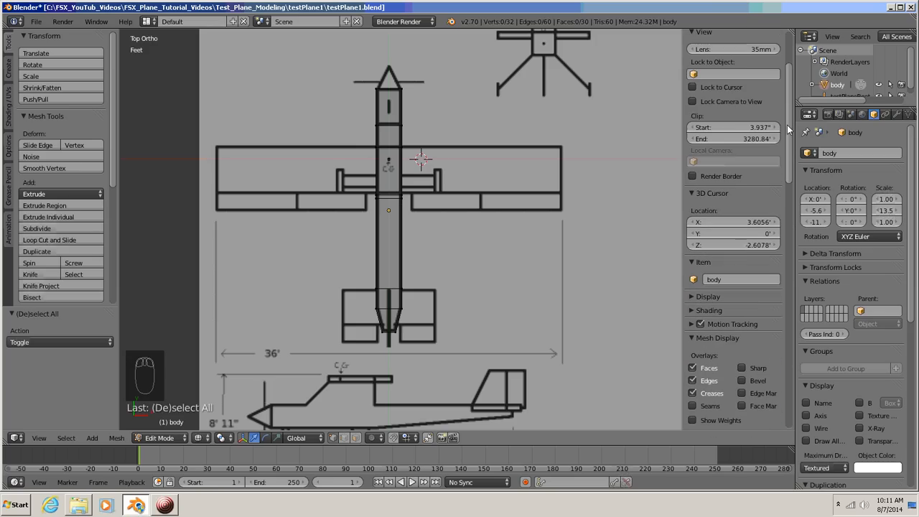
{"action": "left_click", "coordinate": [735, 233]}
{"action": "type", "text": "0"}
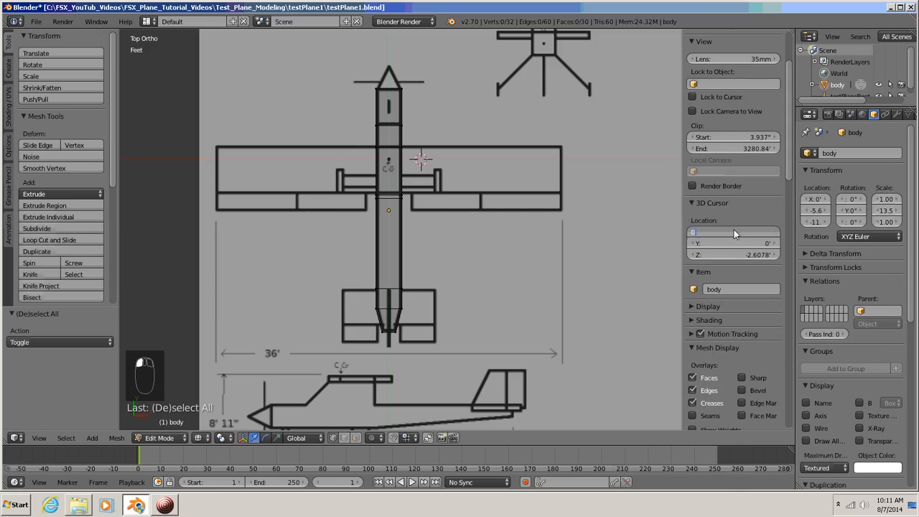
{"action": "key", "text": "Return"}
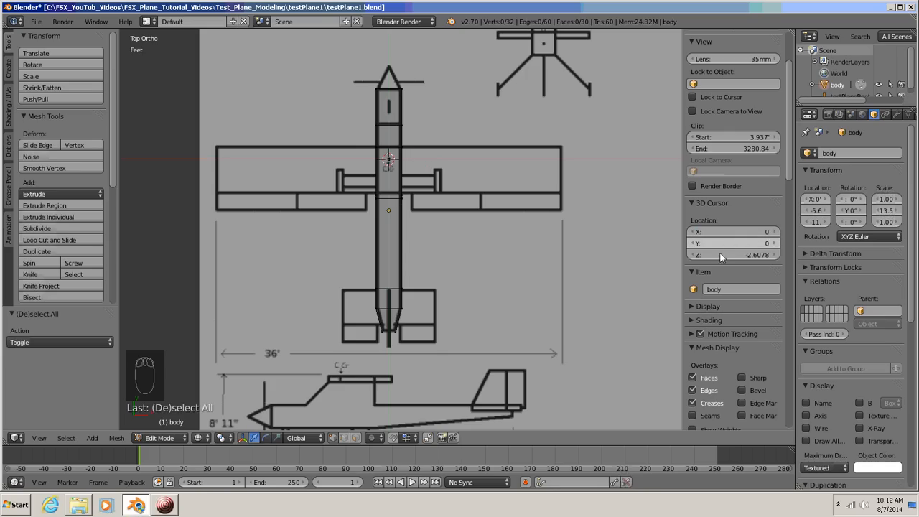
{"action": "left_click", "coordinate": [725, 255]}
{"action": "type", "text": "0"}
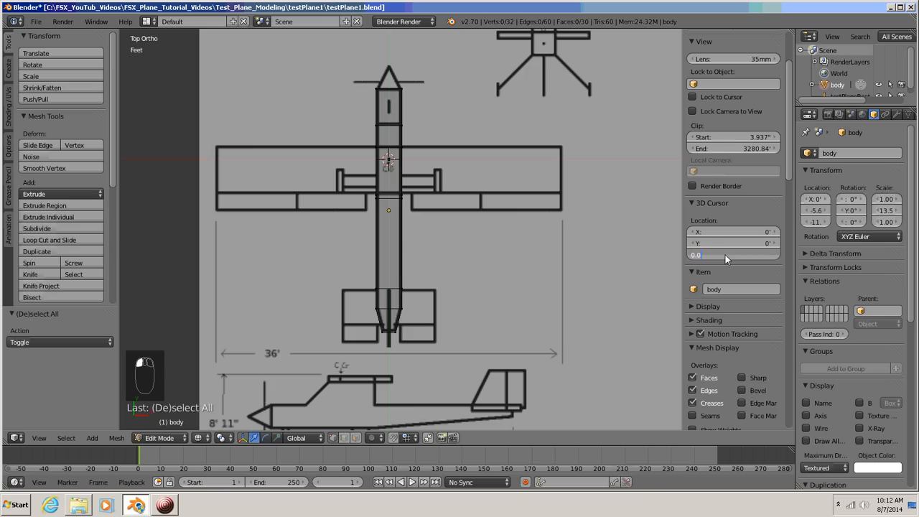
{"action": "key", "text": "Return"}
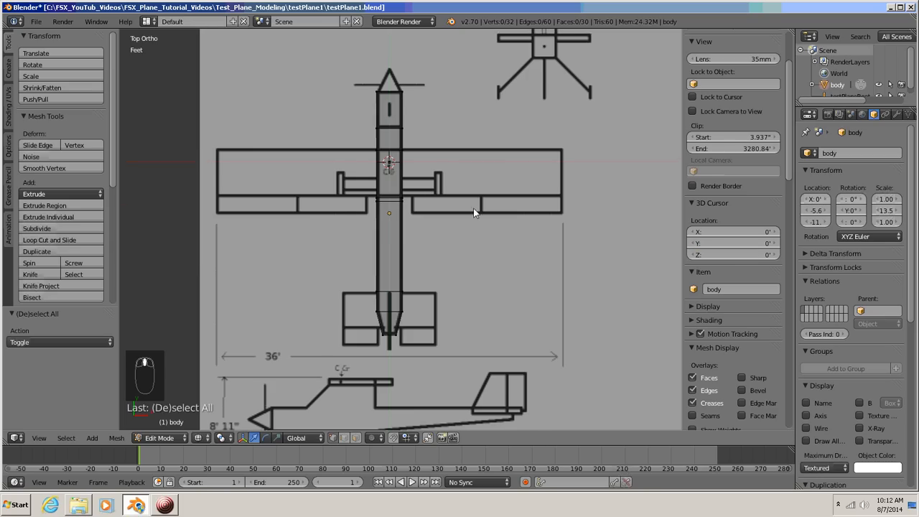
{"action": "middle_click_drag", "start_coordinate": [476, 205], "coordinate": [482, 239], "text": "shift"}
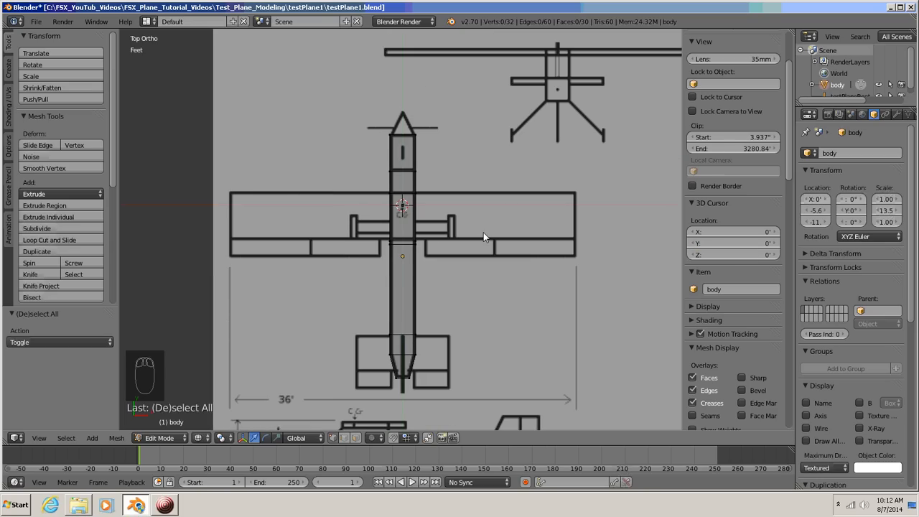
{"action": "key", "text": "shift+a"}
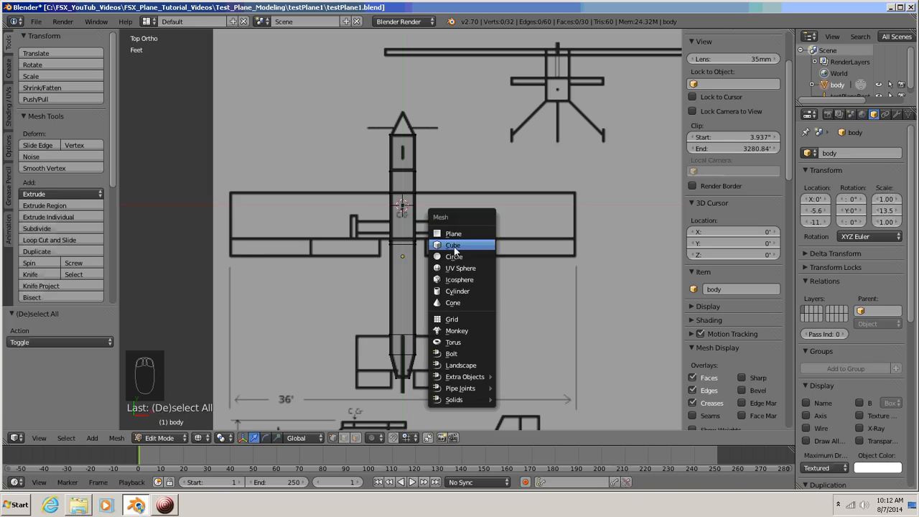
{"action": "left_click", "coordinate": [460, 245]}
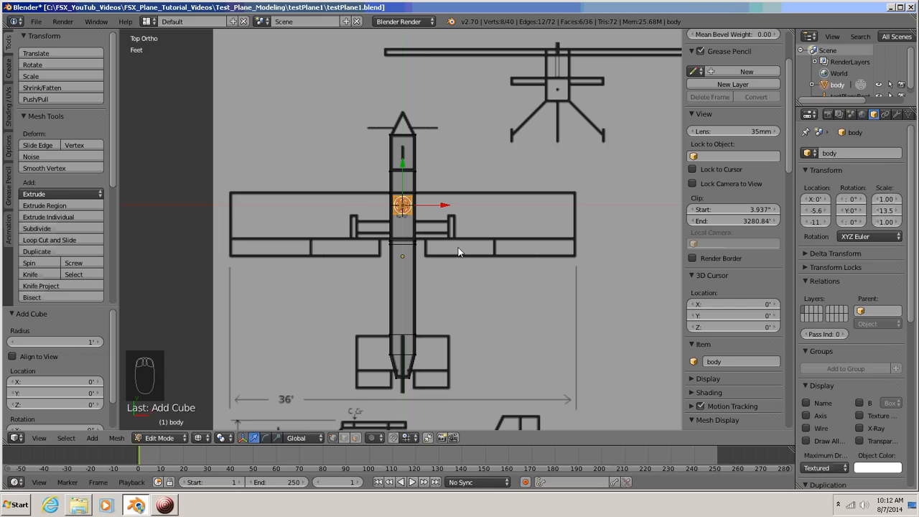
{"action": "scroll", "coordinate": [458, 251], "scroll_direction": "up", "scroll_amount": 8}
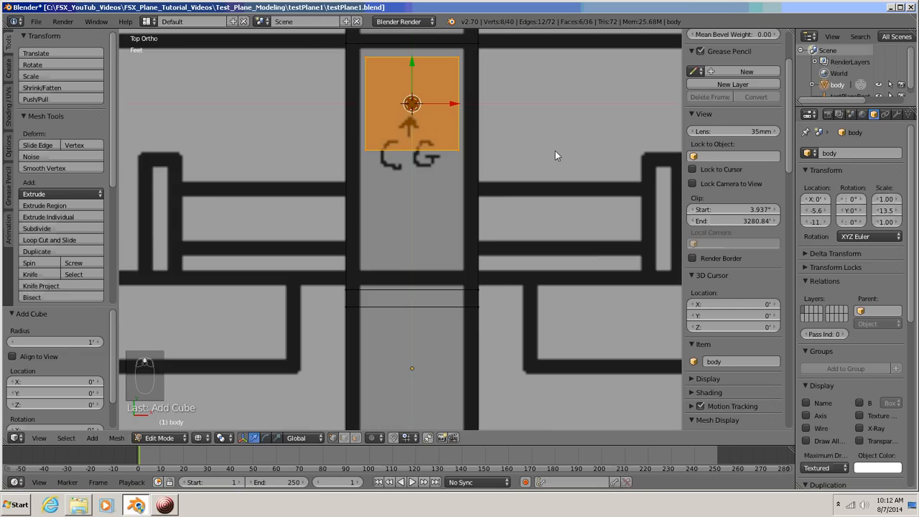
{"action": "middle_click_drag", "start_coordinate": [554, 155], "coordinate": [547, 267], "text": "shift"}
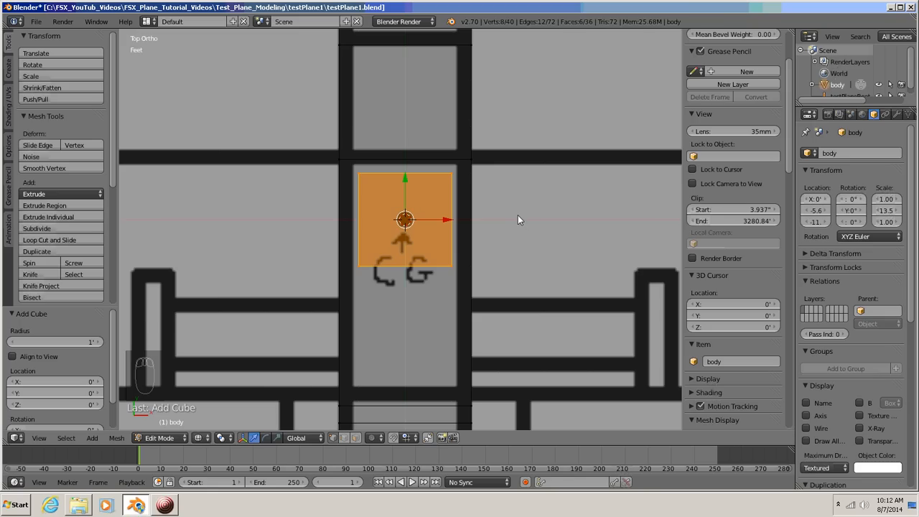
{"action": "key", "text": "ctrl+z"}
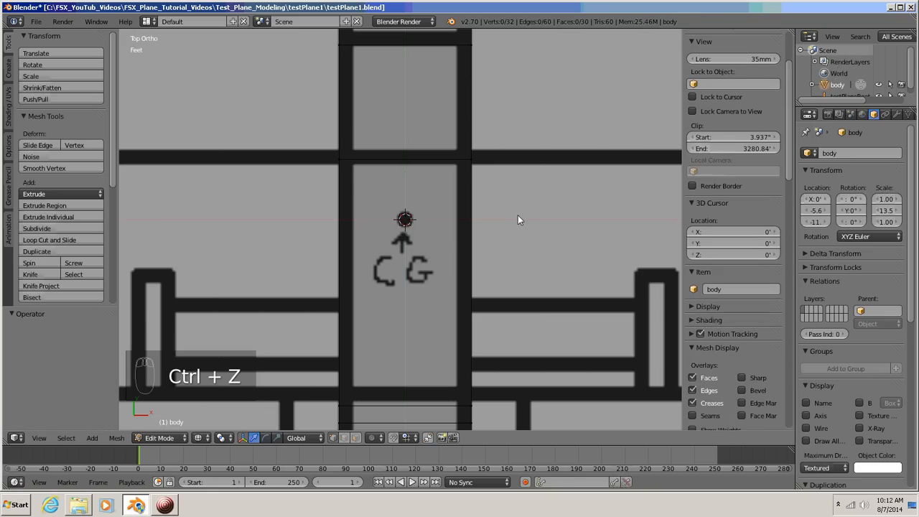
Leave mesh editing and add a cube as a separate object at the 3D cursor on the CG mark
{"action": "scroll", "coordinate": [517, 216], "scroll_direction": "down", "scroll_amount": 6}
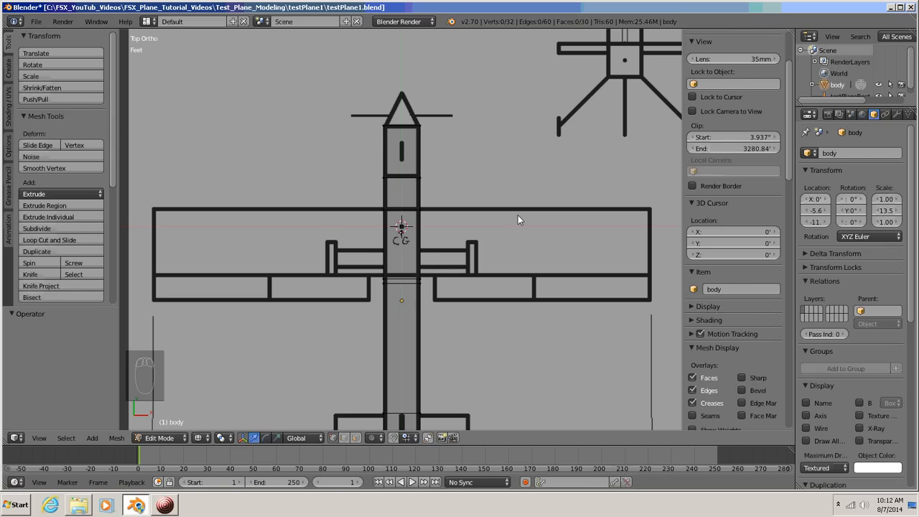
{"action": "key", "text": "Tab"}
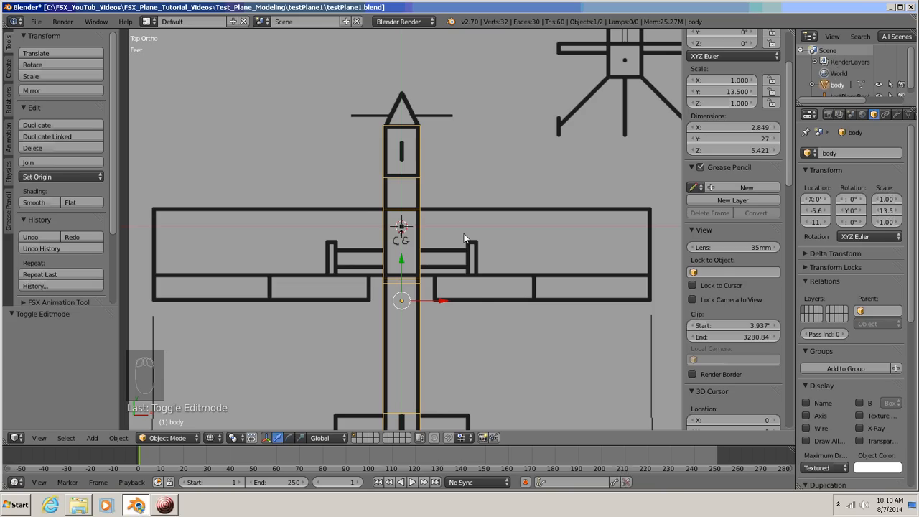
{"action": "key", "text": "shift+a"}
{"action": "mouse_move", "coordinate": [464, 235]}
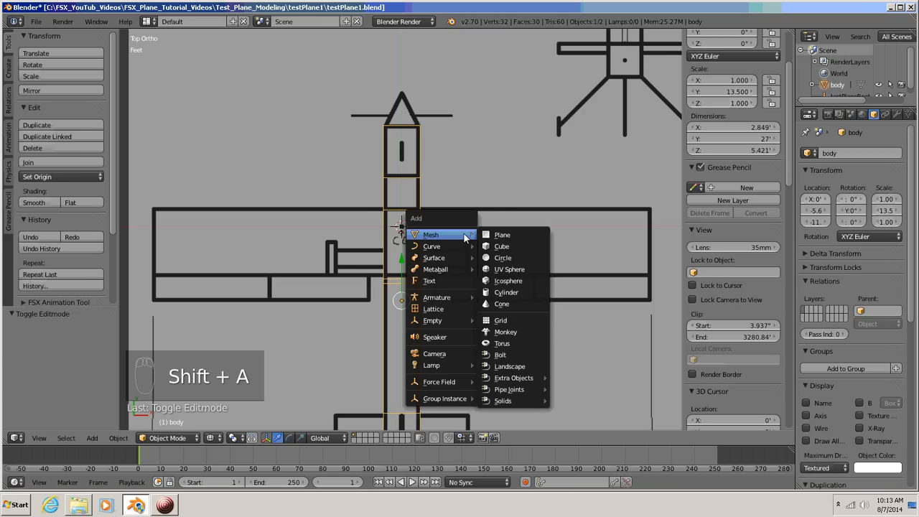
{"action": "left_click", "coordinate": [509, 247]}
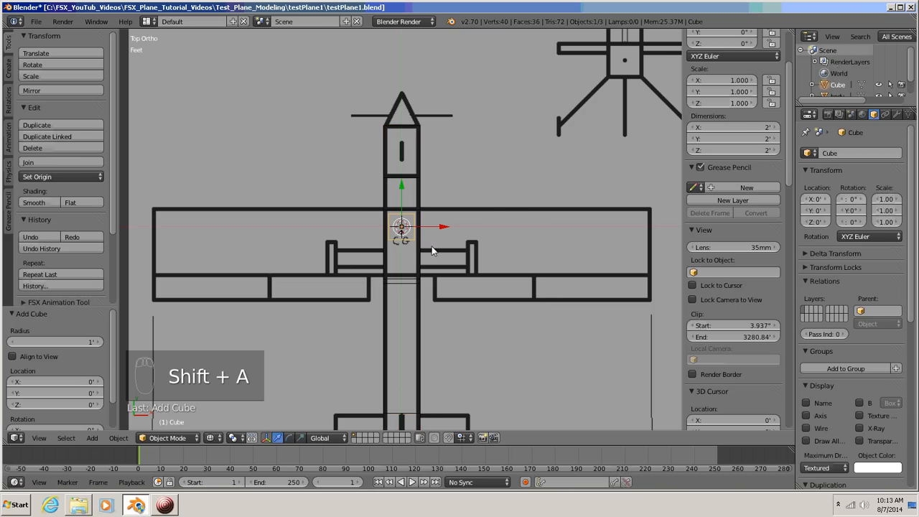
{"action": "scroll", "coordinate": [434, 251], "scroll_direction": "up", "scroll_amount": 6}
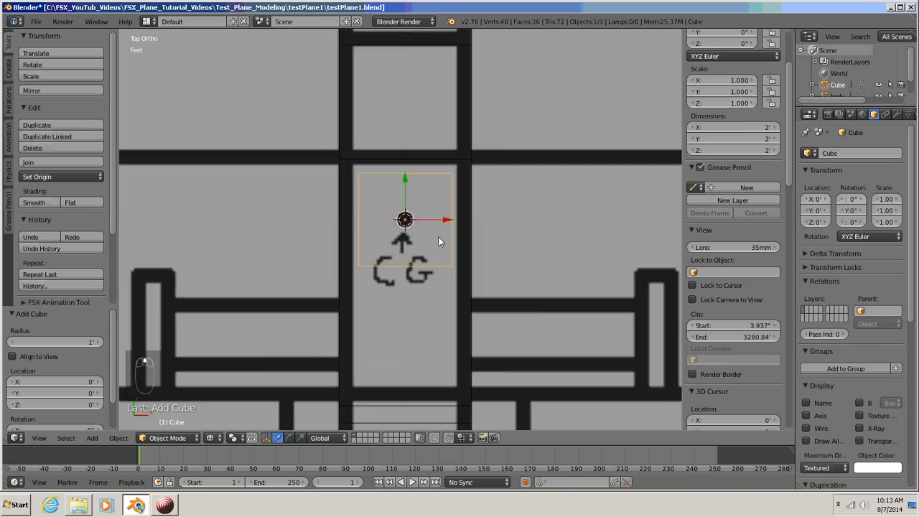
In mesh editing, select the cube's left face and move it about -18.25' along X to the blueprint's left wingtip
{"action": "scroll", "coordinate": [439, 242], "scroll_direction": "down", "scroll_amount": 6}
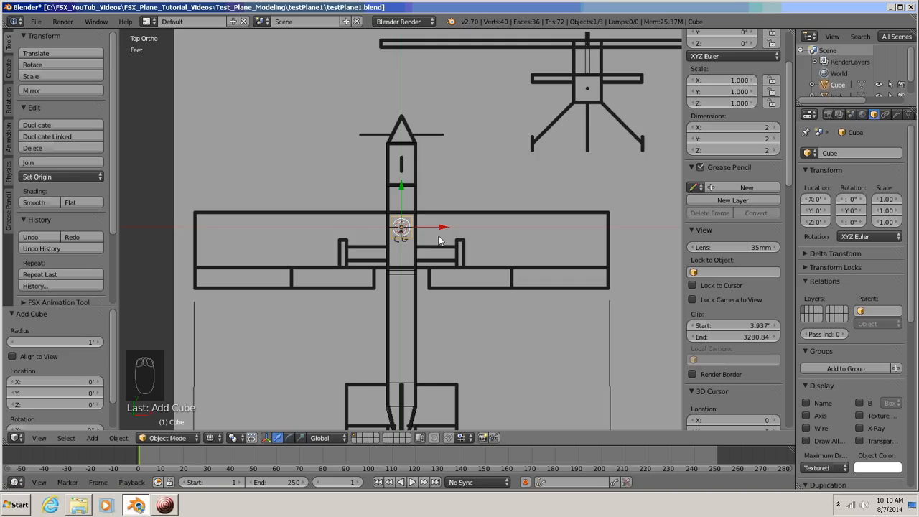
{"action": "scroll", "coordinate": [440, 242], "scroll_direction": "down", "scroll_amount": 3}
{"action": "scroll", "coordinate": [439, 242], "scroll_direction": "up", "scroll_amount": 2}
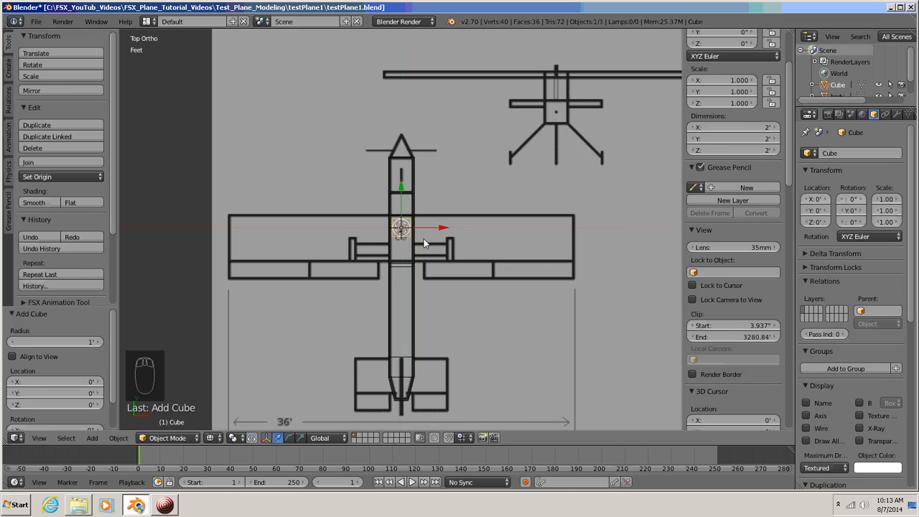
{"action": "key", "text": "Tab"}
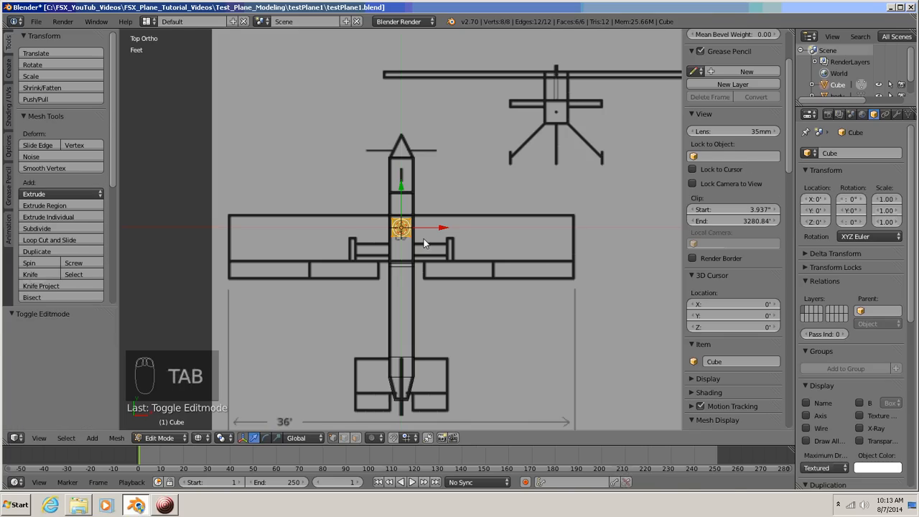
{"action": "key", "text": "a"}
{"action": "key", "text": "a"}
{"action": "scroll", "coordinate": [423, 242], "scroll_direction": "up", "scroll_amount": 5}
{"action": "scroll", "coordinate": [424, 242], "scroll_direction": "down", "scroll_amount": 4}
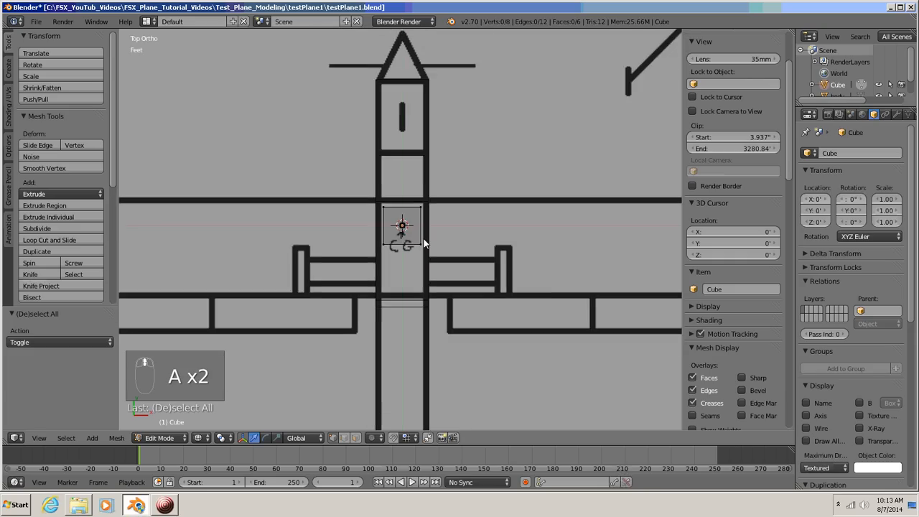
{"action": "scroll", "coordinate": [503, 237], "scroll_direction": "down", "scroll_amount": 2}
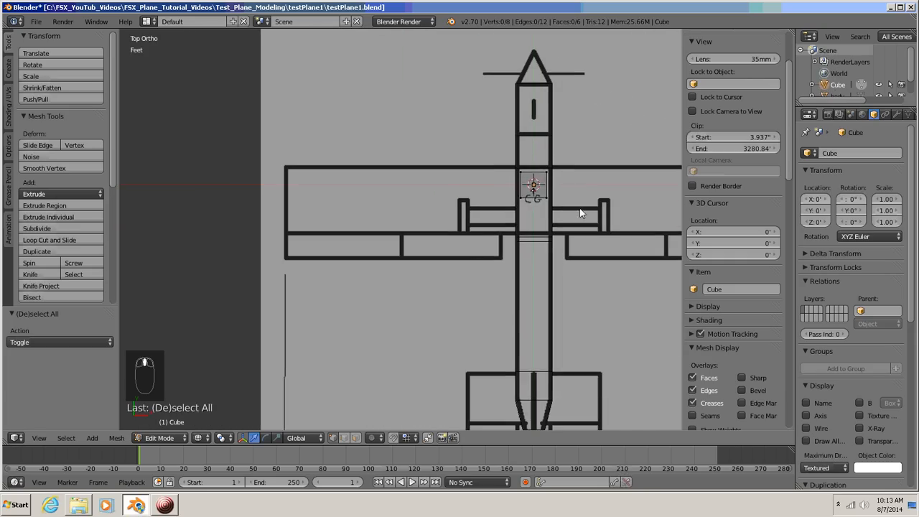
{"action": "scroll", "coordinate": [449, 238], "scroll_direction": "up", "scroll_amount": 3}
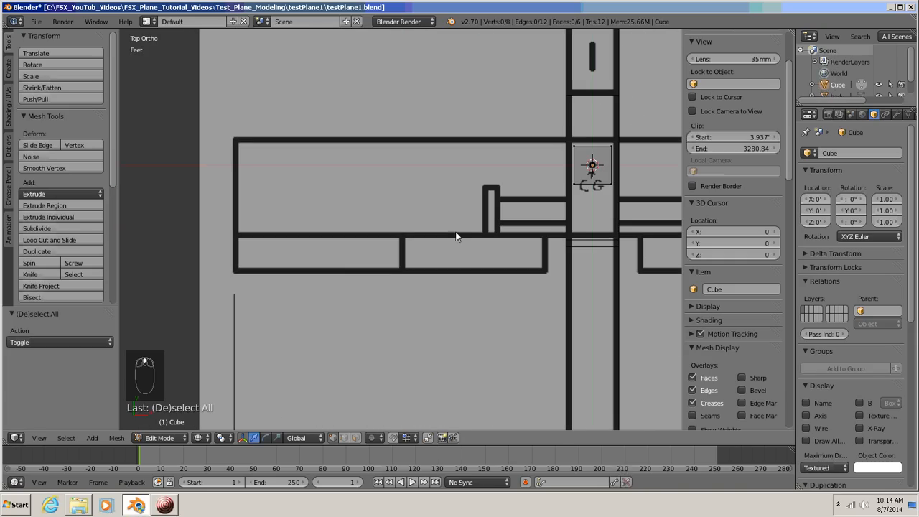
{"action": "key", "text": "b"}
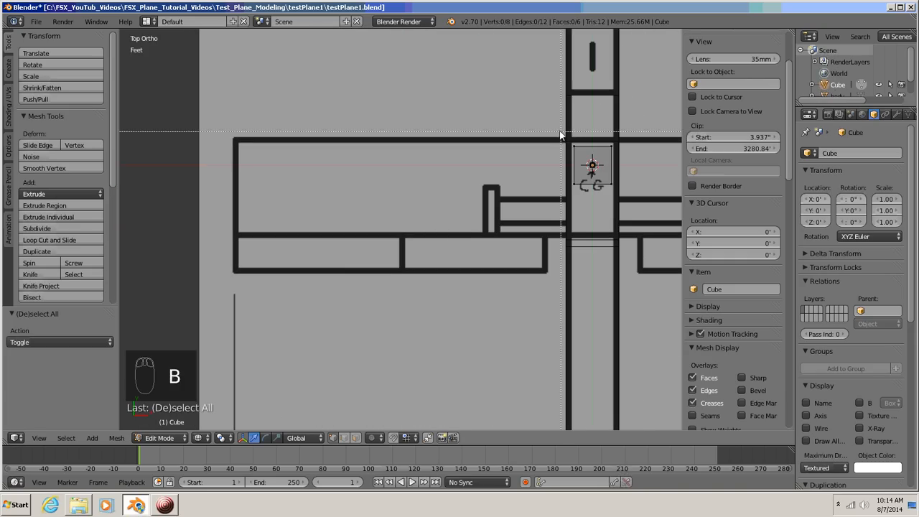
{"action": "left_click_drag", "start_coordinate": [564, 132], "coordinate": [585, 214]}
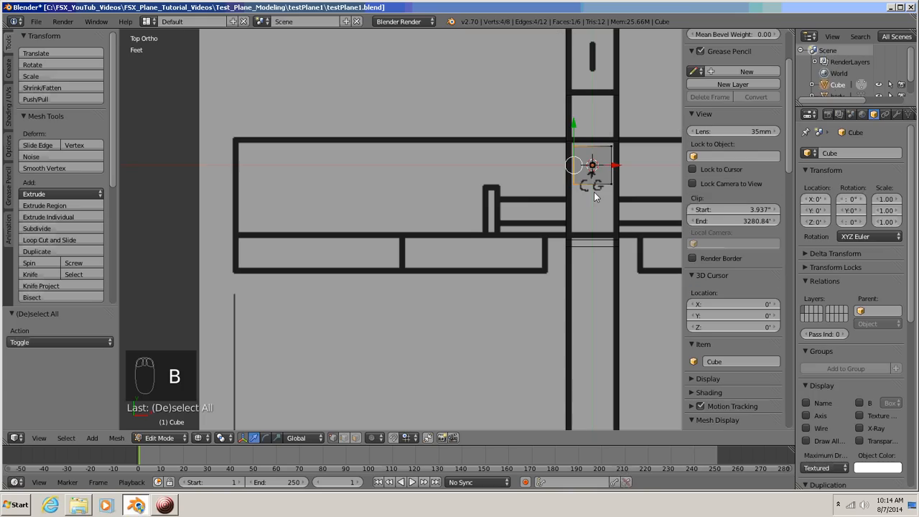
{"action": "key", "text": "g"}
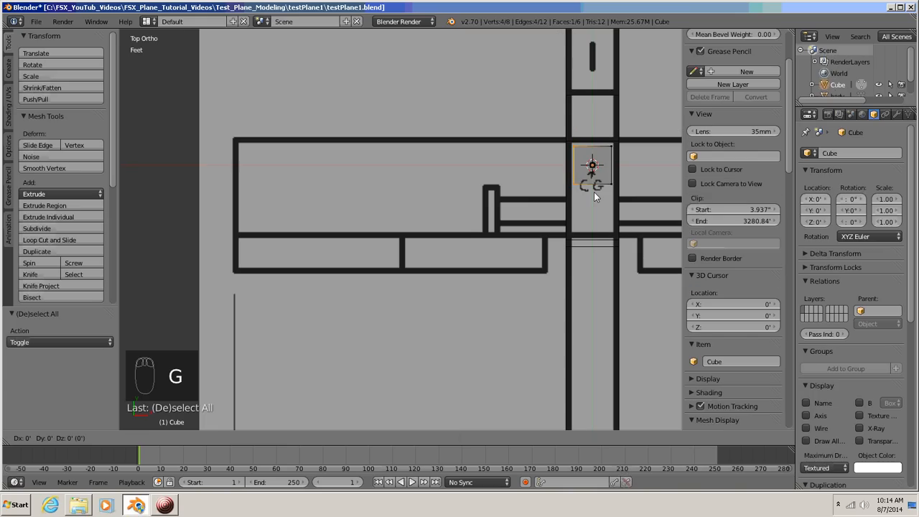
{"action": "key", "text": "x"}
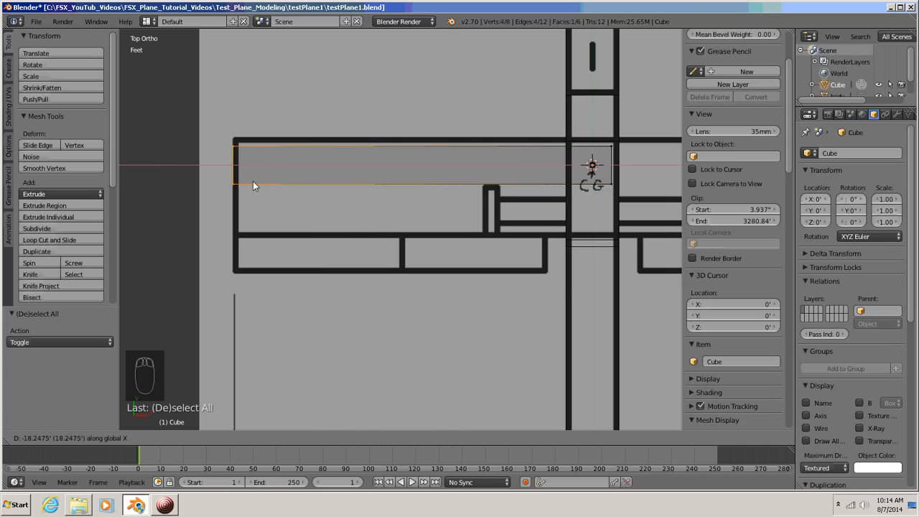
{"action": "left_click", "coordinate": [253, 186]}
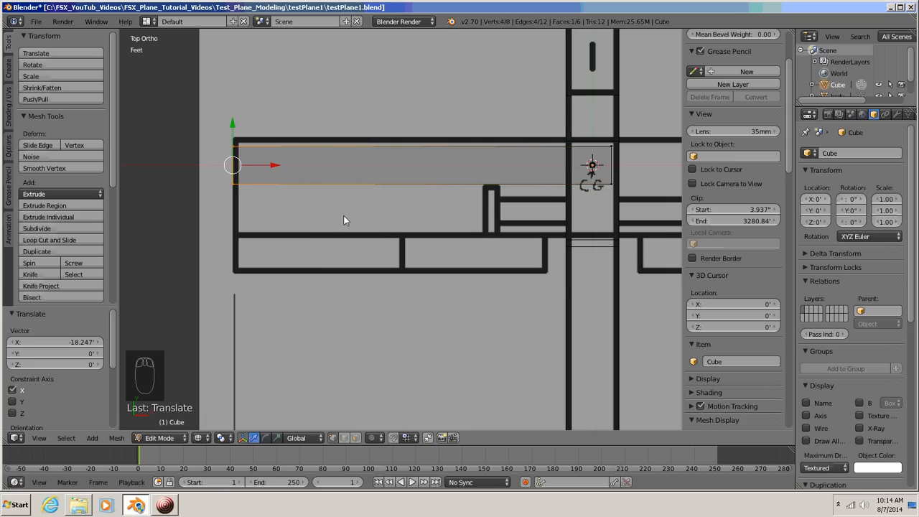
Select the cube's right face and move it about 18.25' along X to the blueprint's right wingtip
{"action": "middle_click_drag", "start_coordinate": [518, 229], "coordinate": [319, 228], "text": "shift"}
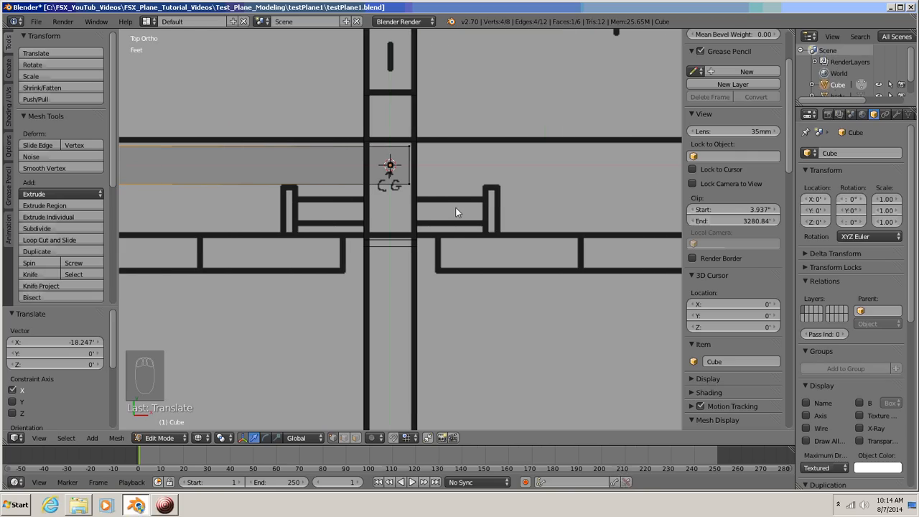
{"action": "key", "text": "a"}
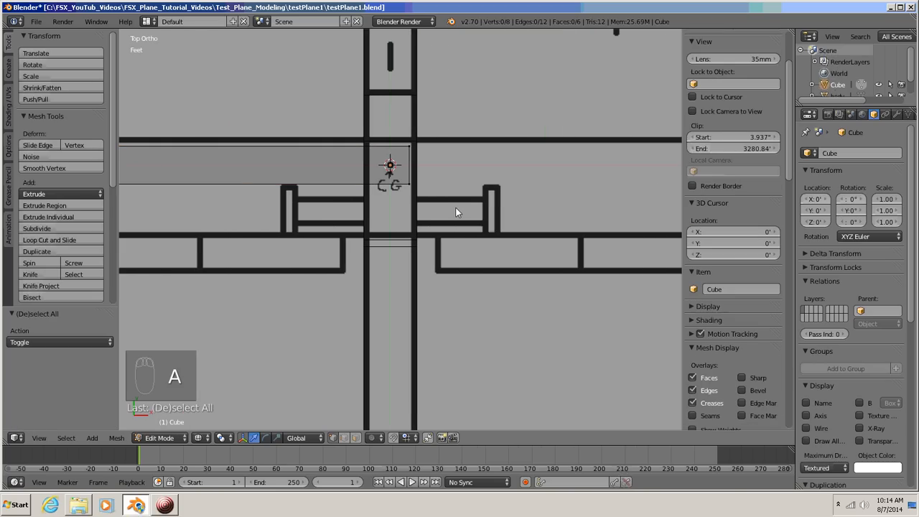
{"action": "key", "text": "b"}
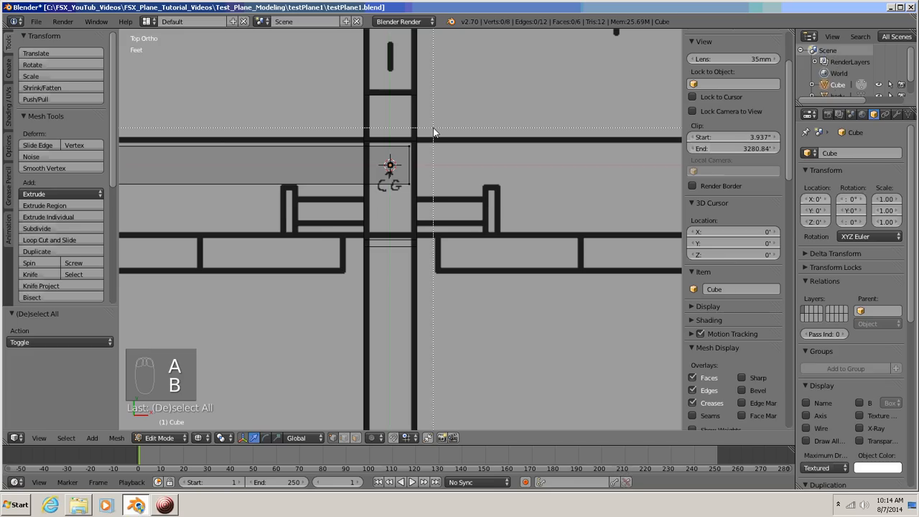
{"action": "left_click_drag", "start_coordinate": [433, 130], "coordinate": [406, 224]}
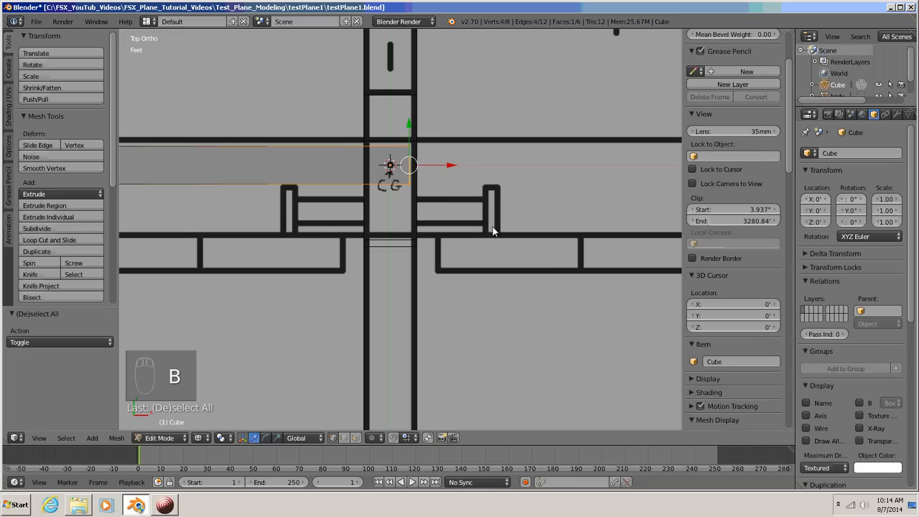
{"action": "middle_click_drag", "start_coordinate": [501, 226], "coordinate": [306, 227], "text": "shift"}
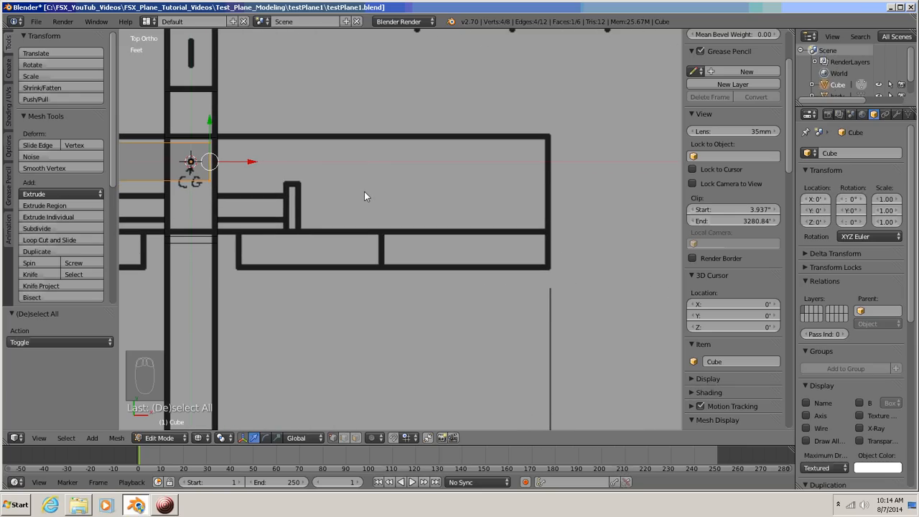
{"action": "key", "text": "g"}
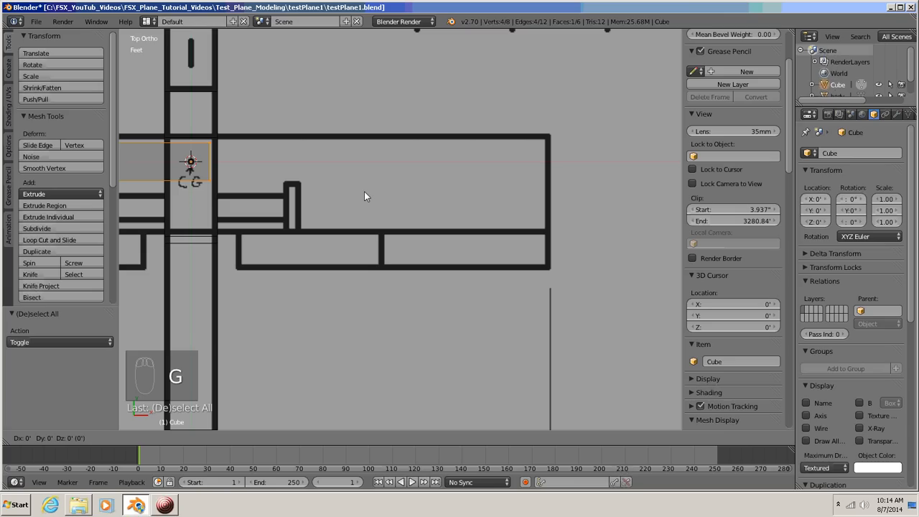
{"action": "key", "text": "x"}
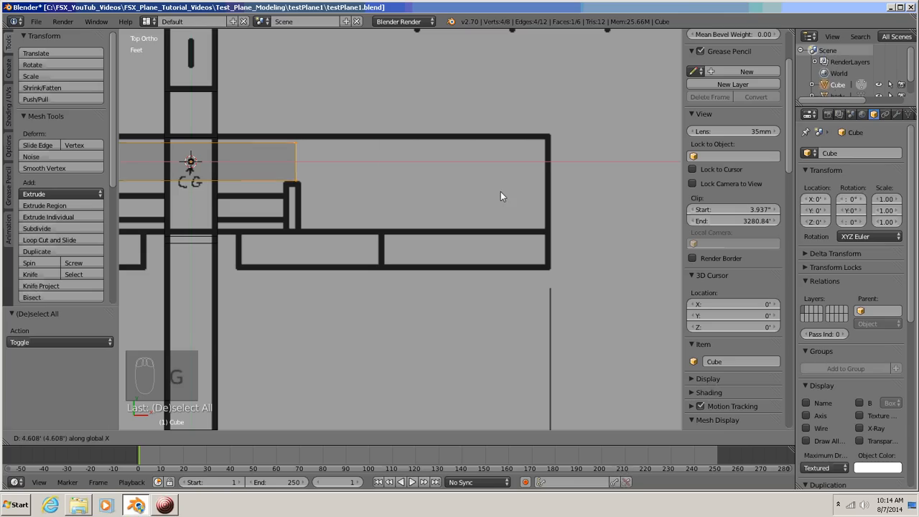
{"action": "left_click", "coordinate": [146, 203]}
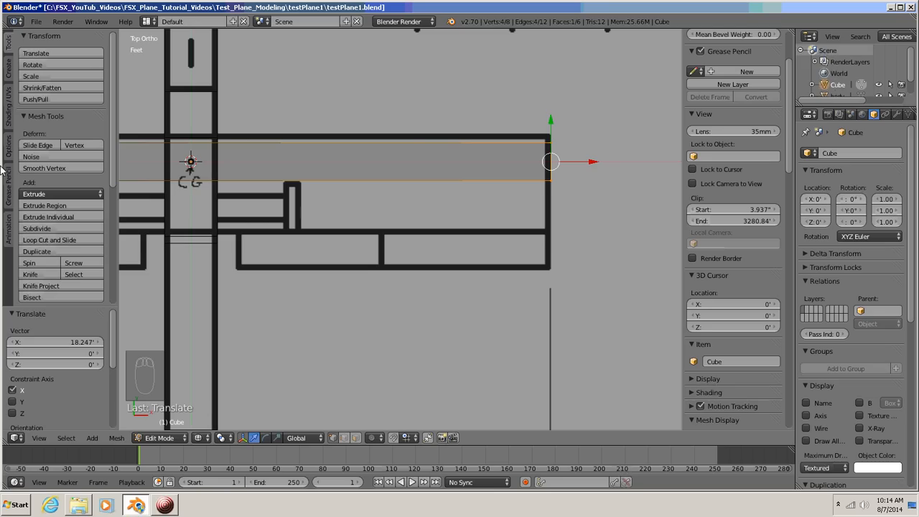
Select the wing block's front vertices and move them about 6.37" along Y to the blueprint's leading edge
{"action": "middle_click_drag", "start_coordinate": [264, 283], "coordinate": [461, 279], "text": "shift"}
{"action": "scroll", "coordinate": [449, 289], "scroll_direction": "down", "scroll_amount": 3}
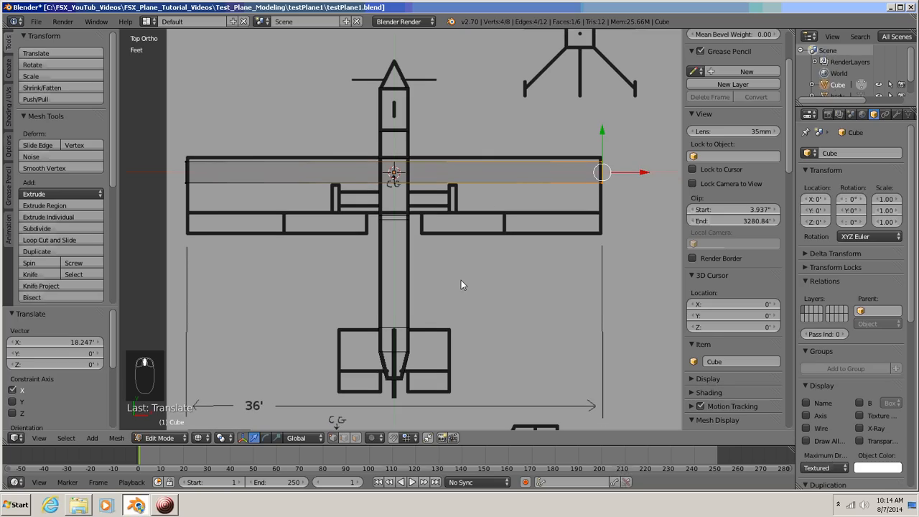
{"action": "key", "text": "a"}
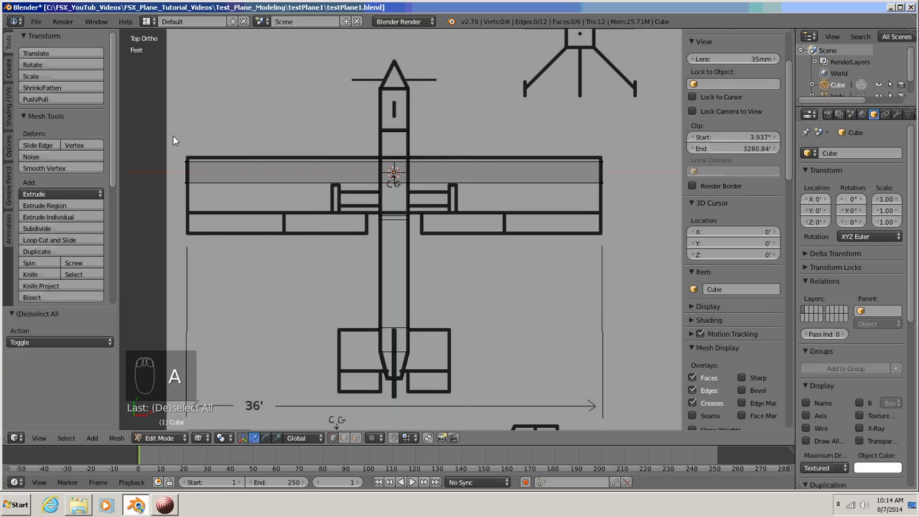
{"action": "key", "text": "b"}
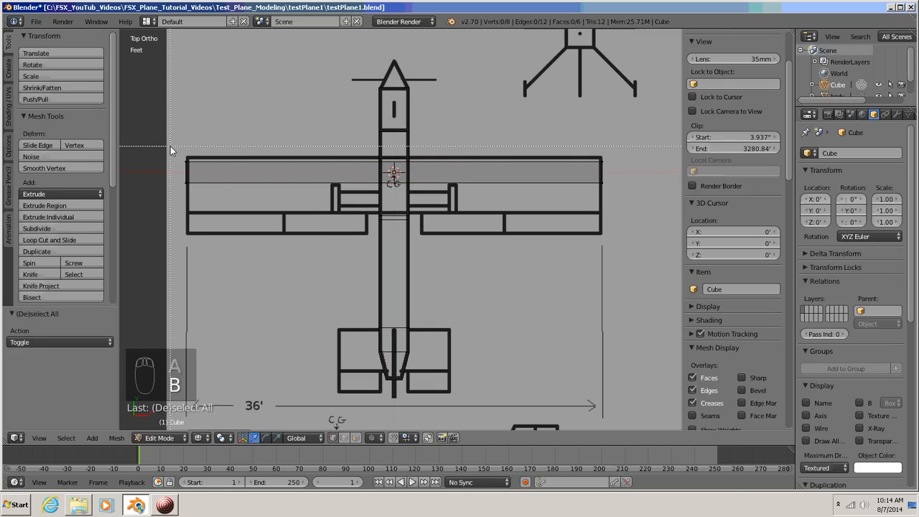
{"action": "left_click_drag", "start_coordinate": [170, 146], "coordinate": [634, 170]}
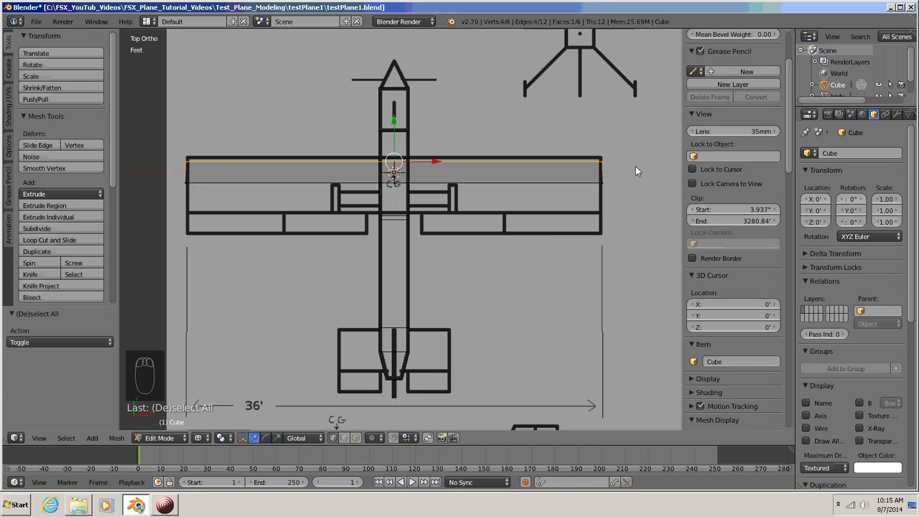
{"action": "key", "text": "g"}
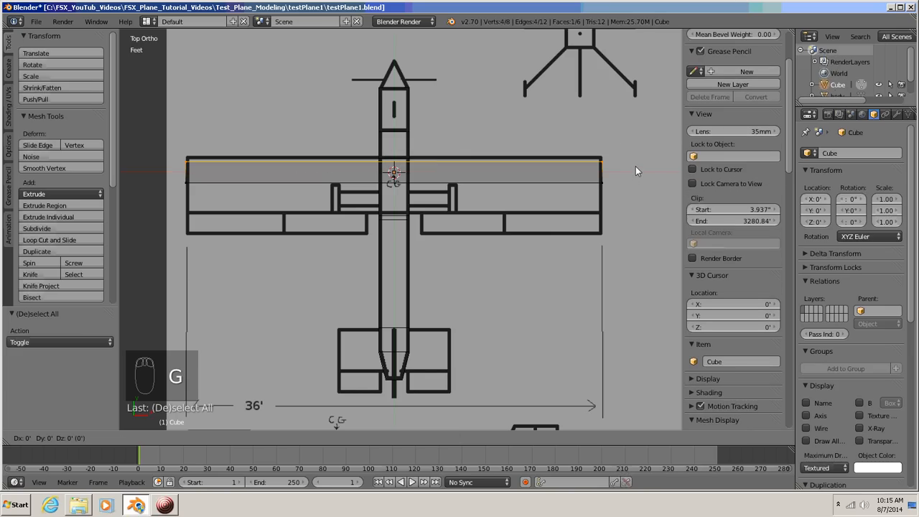
{"action": "key", "text": "y"}
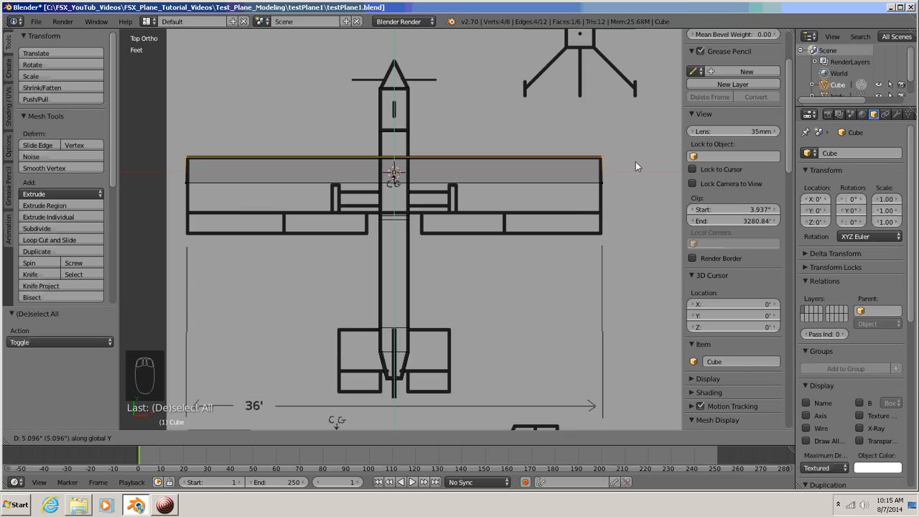
{"action": "left_click", "coordinate": [635, 160]}
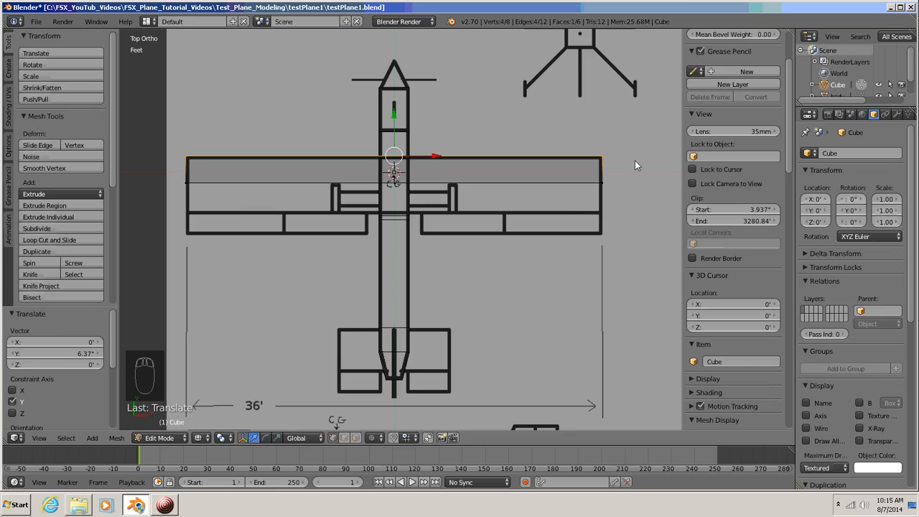
Select the wing block's rear vertices and move them about -2.92' along Y to the line where the blueprint's control surfaces begin
{"action": "key", "text": "a"}
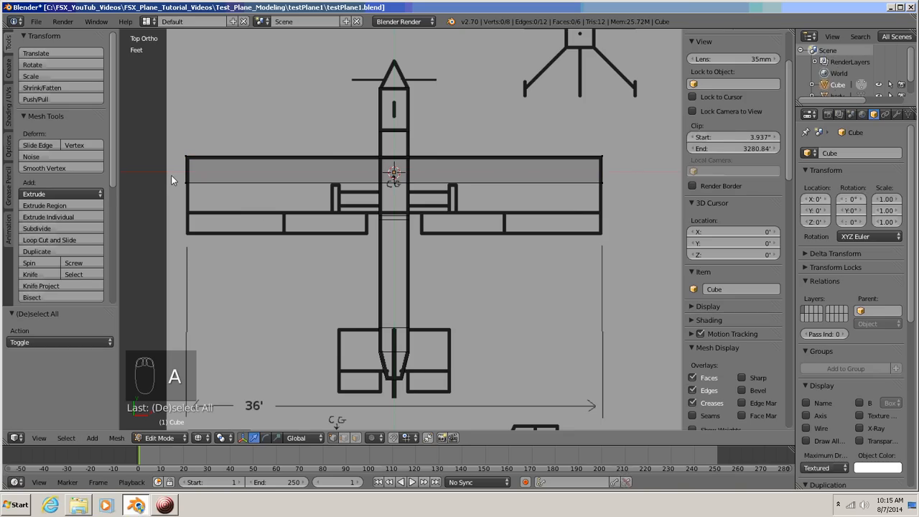
{"action": "key", "text": "b"}
{"action": "left_click_drag", "start_coordinate": [173, 173], "coordinate": [621, 197]}
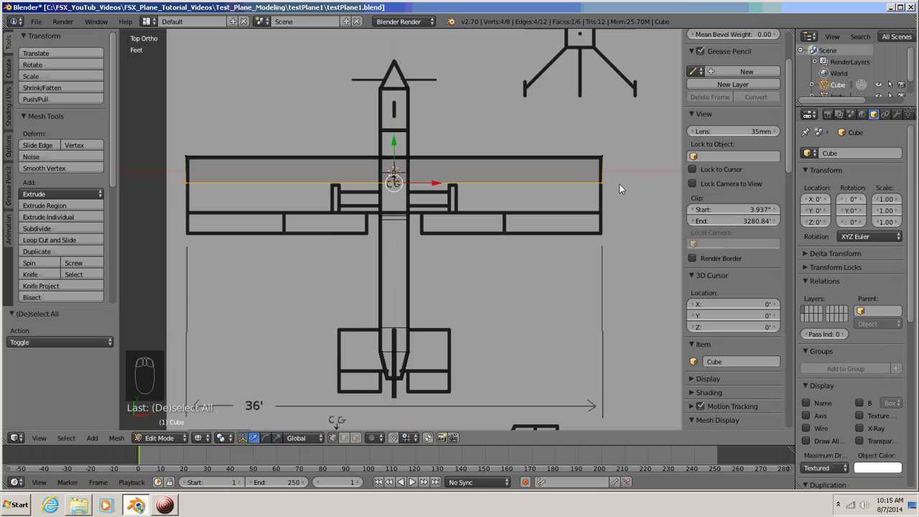
{"action": "key", "text": "g"}
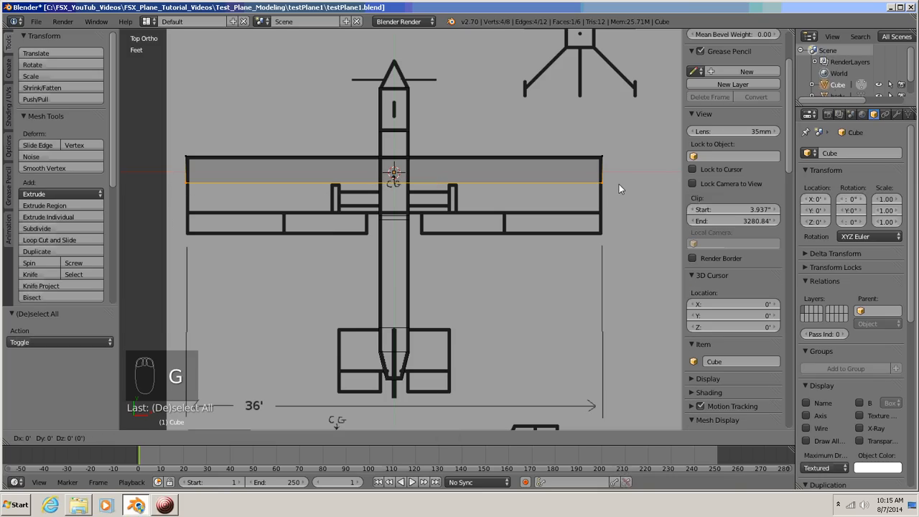
{"action": "key", "text": "y"}
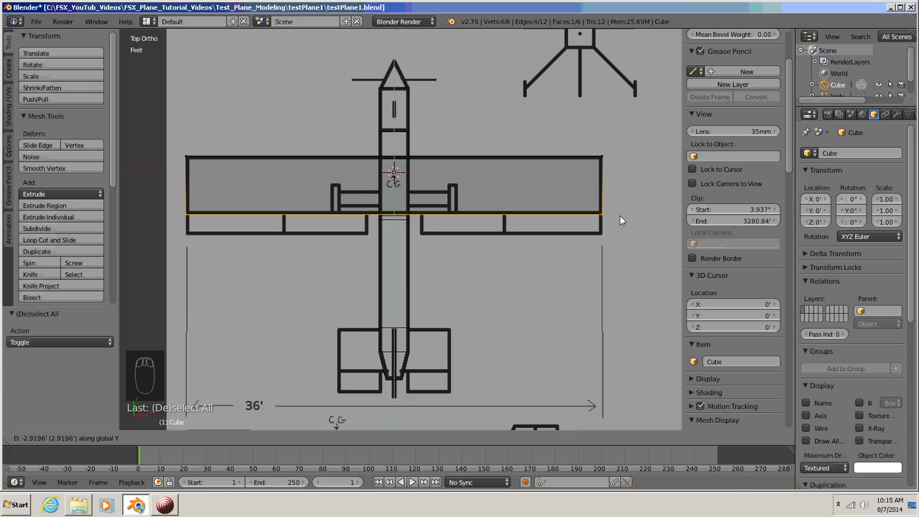
{"action": "left_click", "coordinate": [620, 216]}
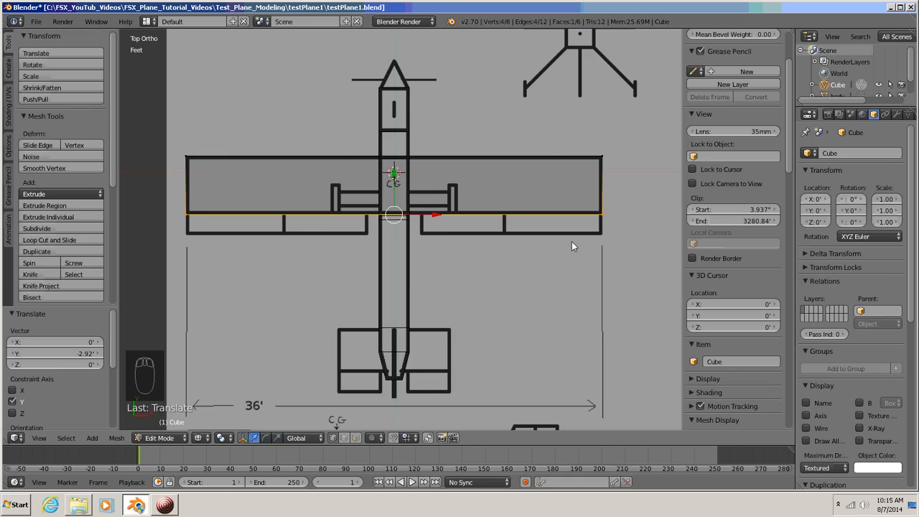
{"action": "key", "text": "a"}
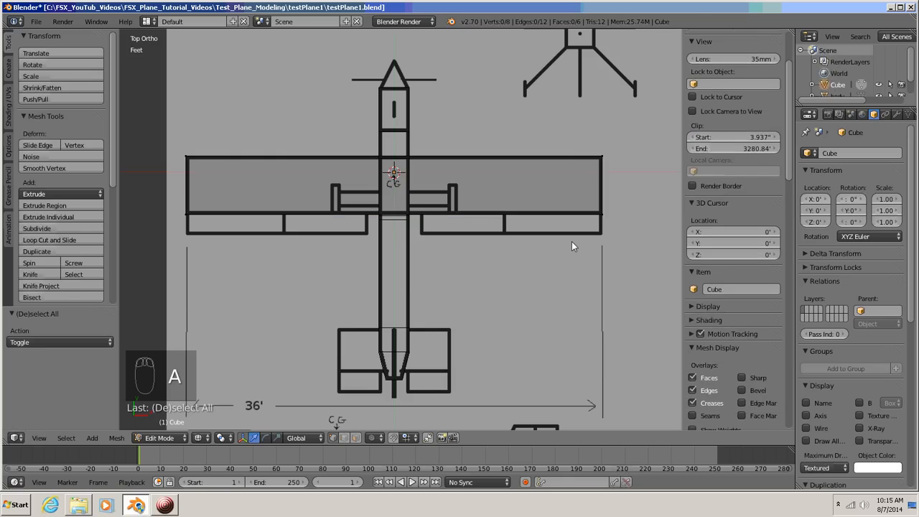
Leave mesh editing and, in the left side view, raise the wing block about 2.28' along Z to the blueprint's wing
{"action": "key", "text": "Tab"}
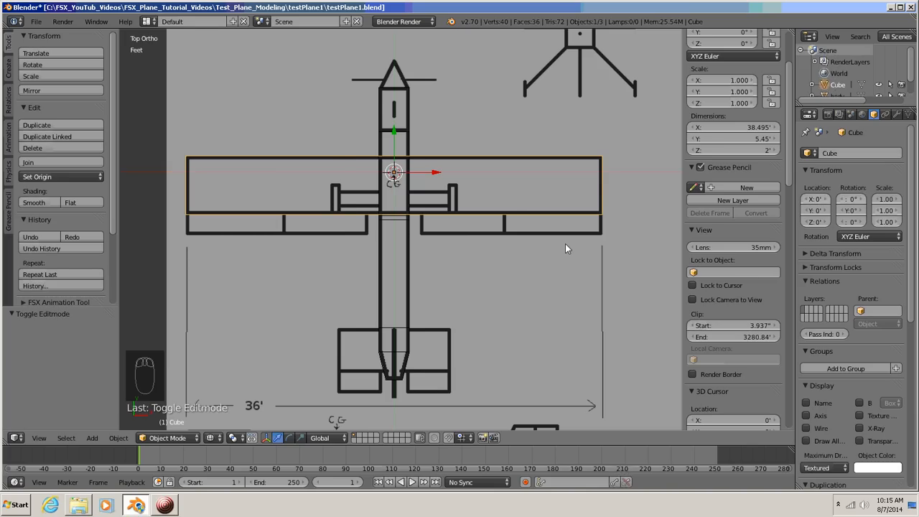
{"action": "key", "text": "ctrl+KP_3"}
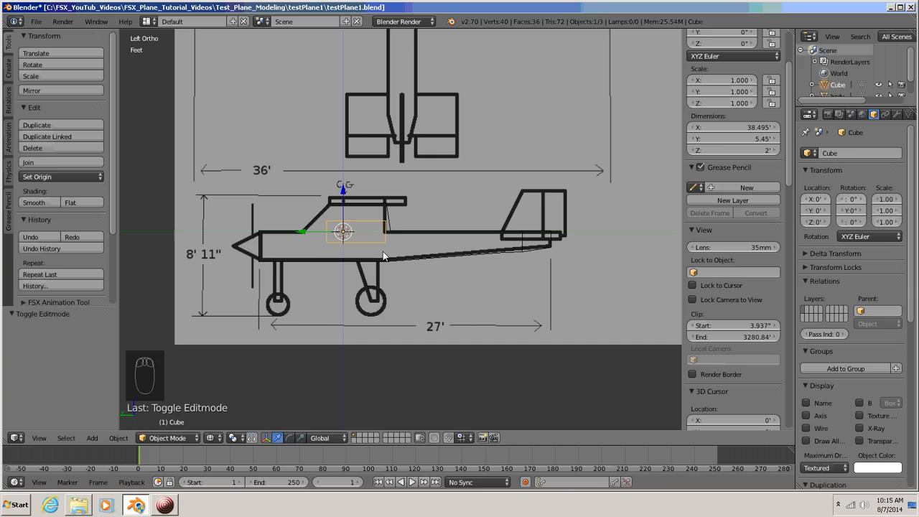
{"action": "key", "text": "g"}
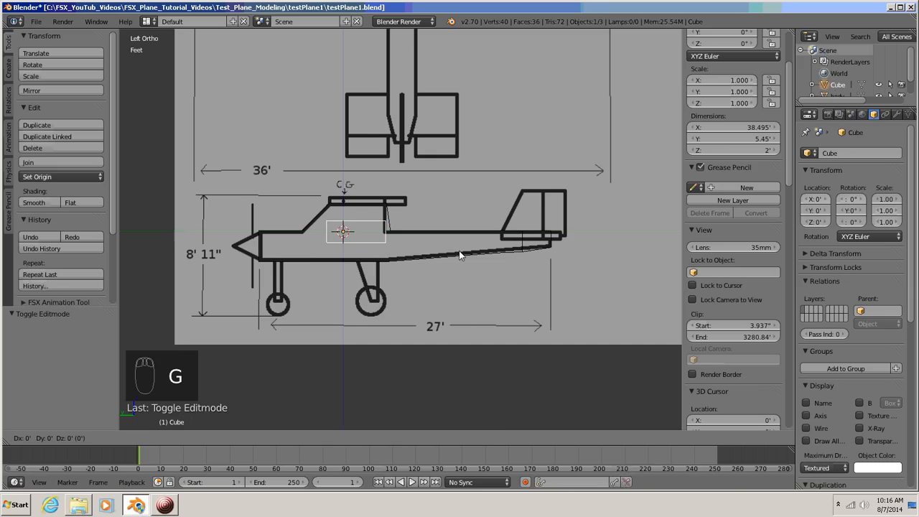
{"action": "key", "text": "z"}
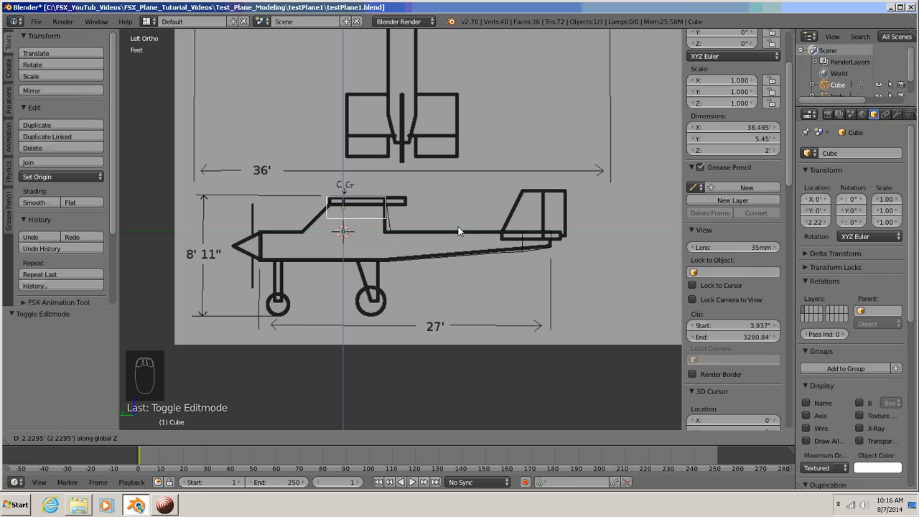
{"action": "left_click", "coordinate": [459, 231]}
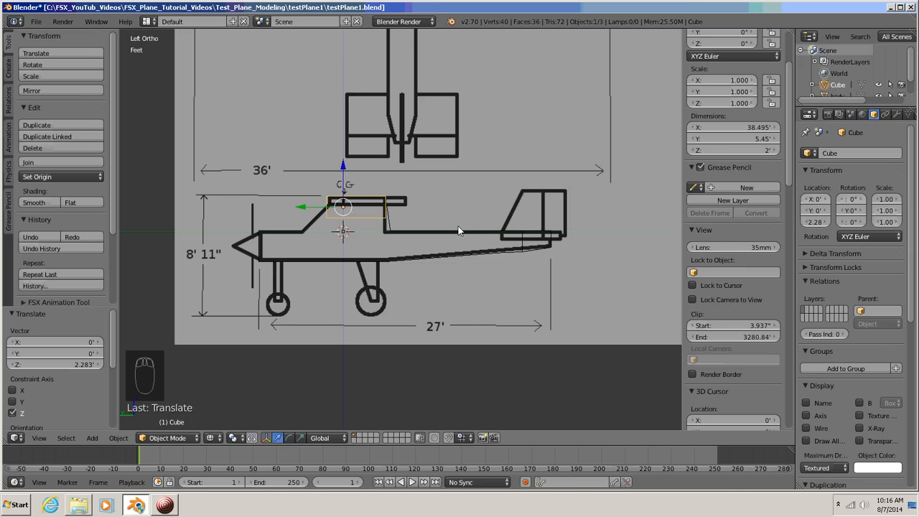
In mesh editing, select the wing block's bottom vertices and move them about 1.05' along Z to the underside of the blueprint's wing
{"action": "scroll", "coordinate": [459, 231], "scroll_direction": "up", "scroll_amount": 7}
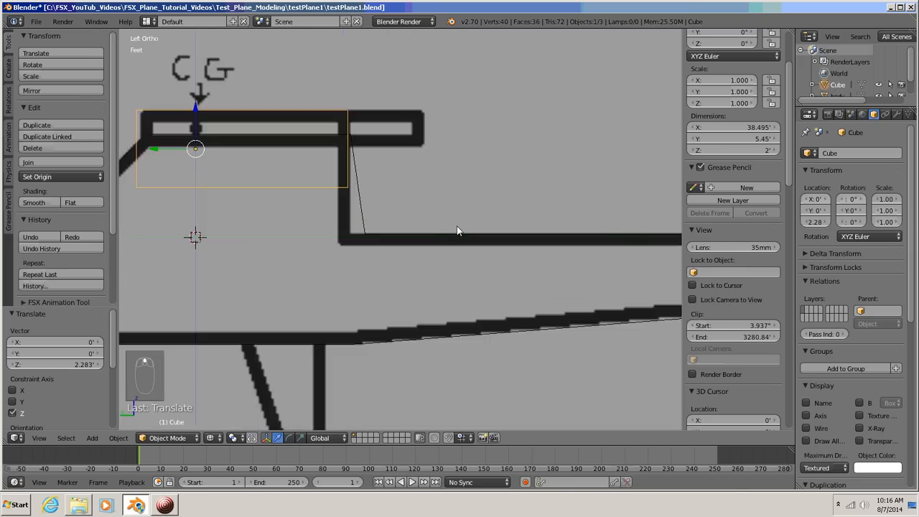
{"action": "middle_click_drag", "start_coordinate": [312, 261], "coordinate": [468, 254], "text": "shift"}
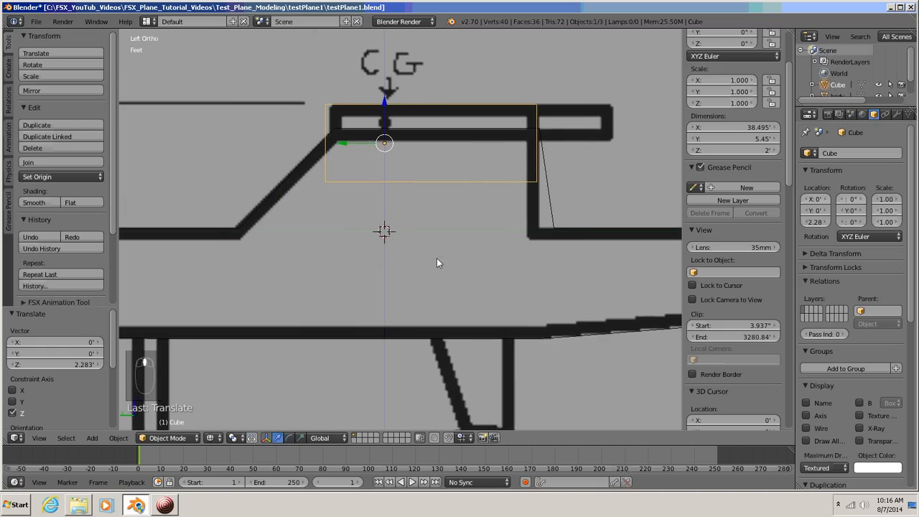
{"action": "scroll", "coordinate": [378, 256], "scroll_direction": "up", "scroll_amount": 2}
{"action": "middle_click_drag", "start_coordinate": [344, 250], "coordinate": [342, 317], "text": "shift"}
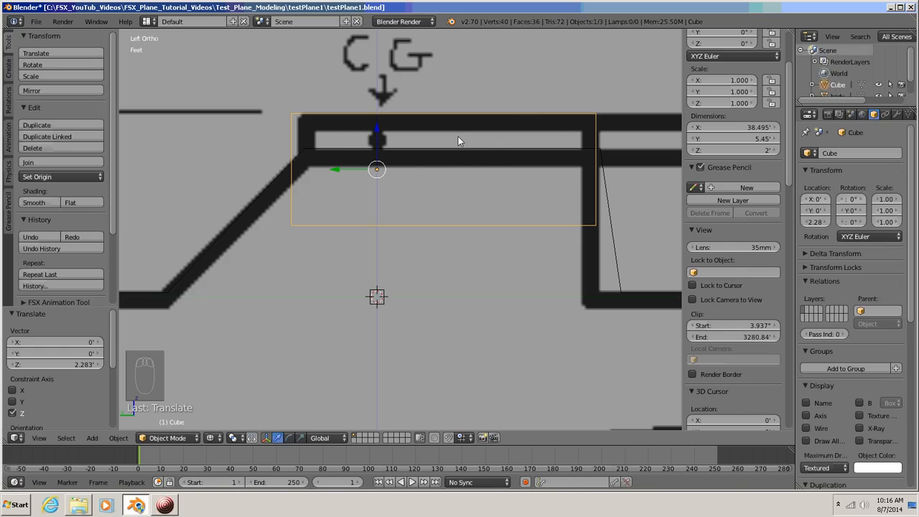
{"action": "middle_click_drag", "start_coordinate": [459, 165], "coordinate": [389, 162], "text": "shift"}
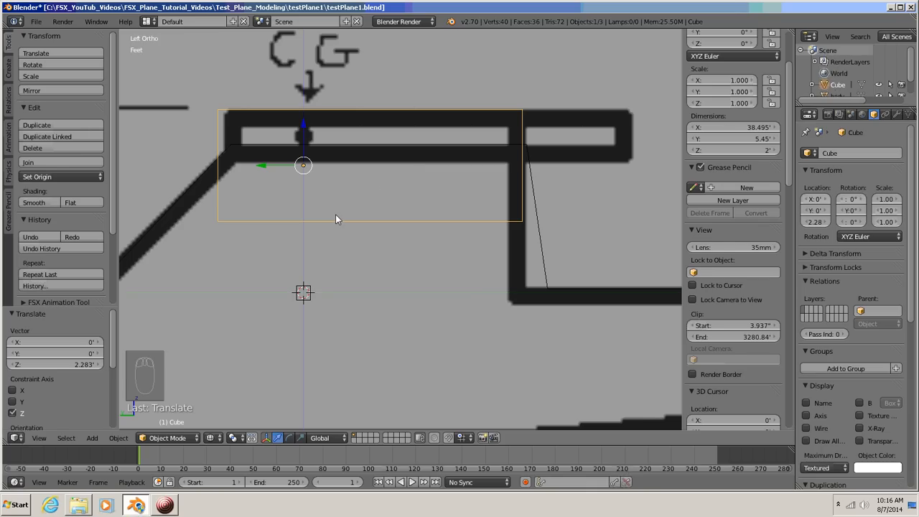
{"action": "key", "text": "Tab"}
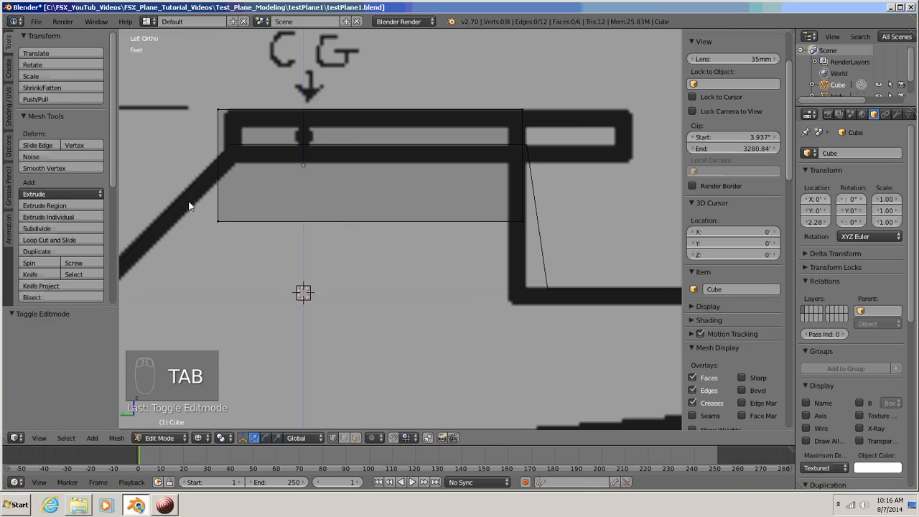
{"action": "key", "text": "b"}
{"action": "key", "text": "b"}
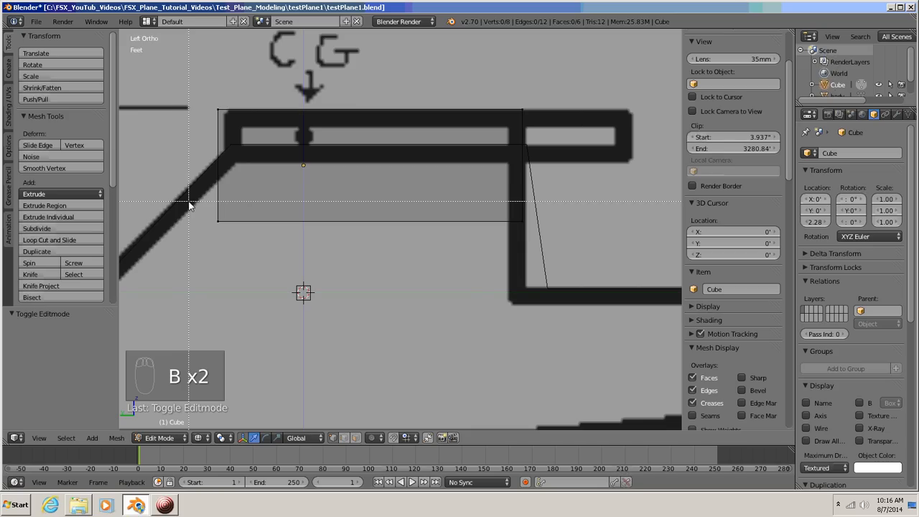
{"action": "left_click_drag", "start_coordinate": [193, 204], "coordinate": [595, 246]}
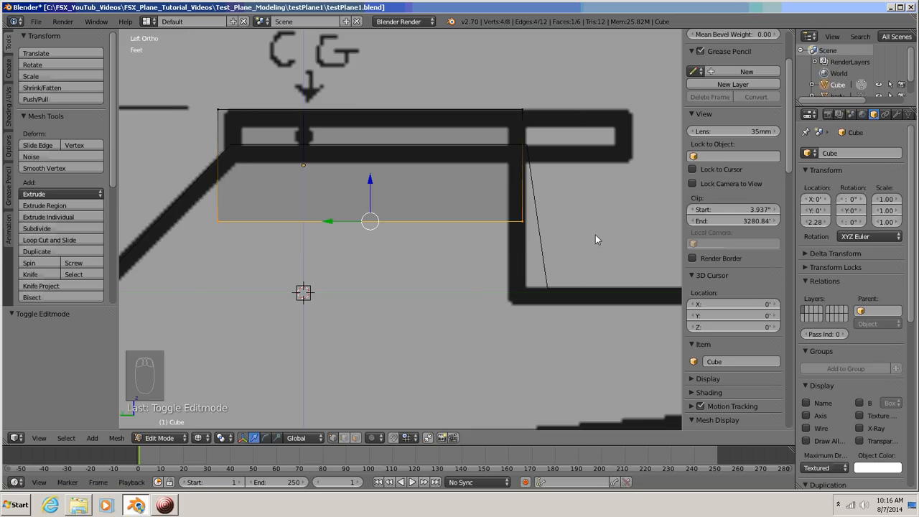
{"action": "key", "text": "g"}
{"action": "key", "text": "z"}
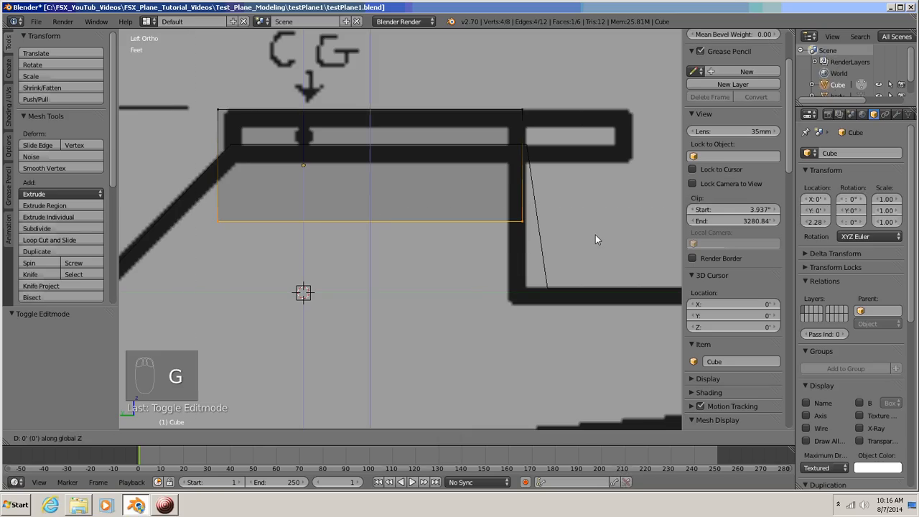
{"action": "left_click", "coordinate": [588, 181]}
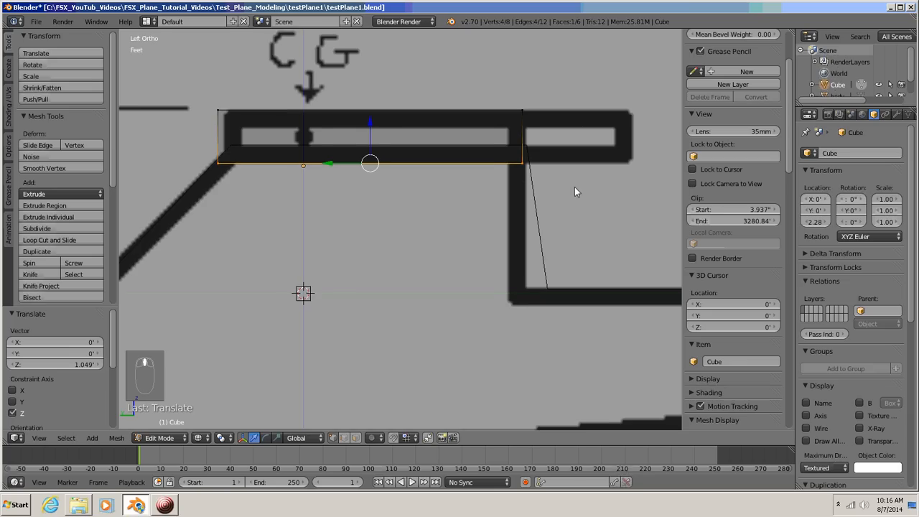
Select the wing block's rear vertices and move them about -864 thou along Y to the back edge of the blueprint's cabin
{"action": "middle_click_drag", "start_coordinate": [574, 191], "coordinate": [461, 191], "text": "shift"}
{"action": "key", "text": "a"}
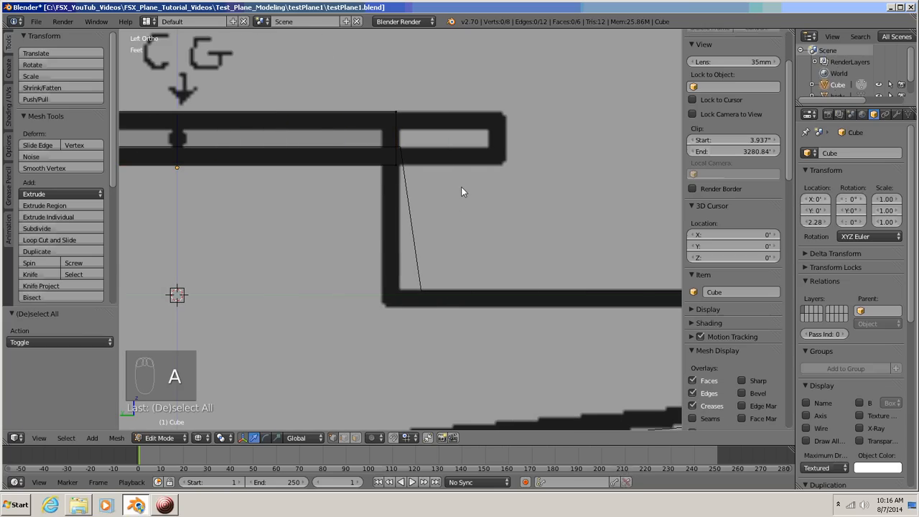
{"action": "key", "text": "b"}
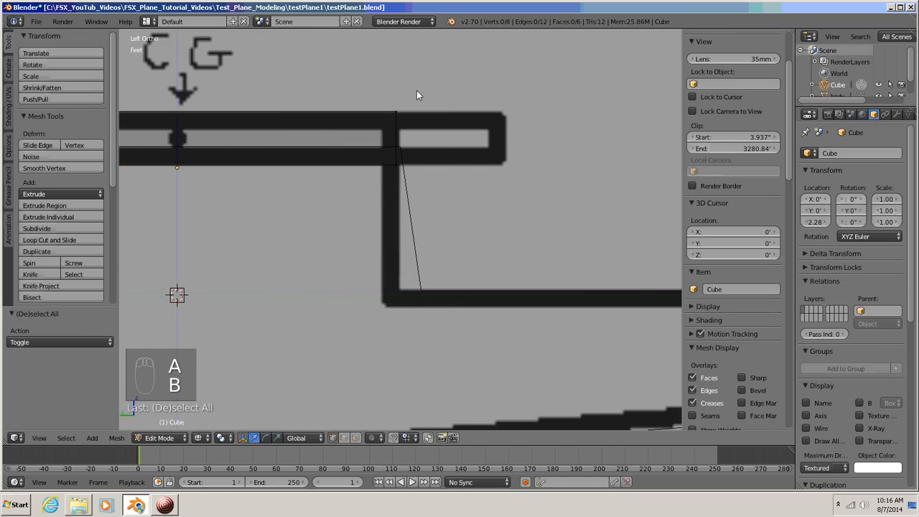
{"action": "left_click_drag", "start_coordinate": [416, 91], "coordinate": [382, 206]}
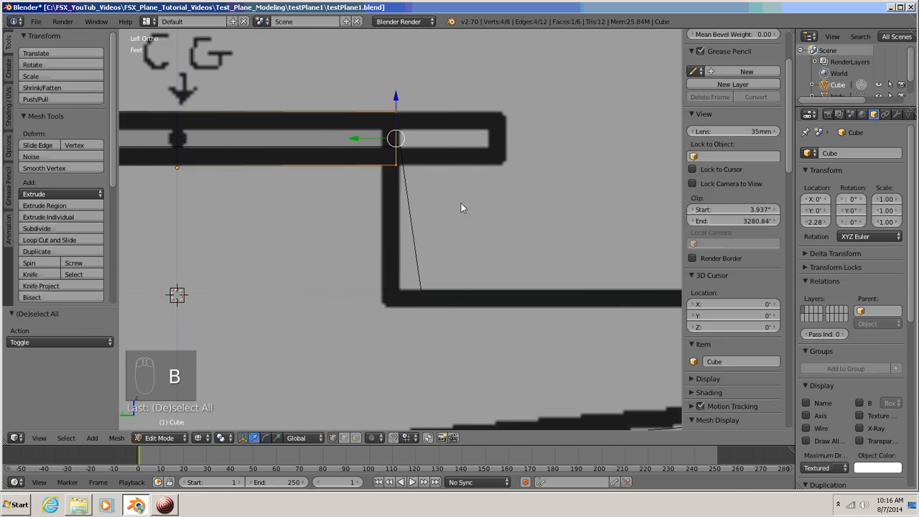
{"action": "key", "text": "g"}
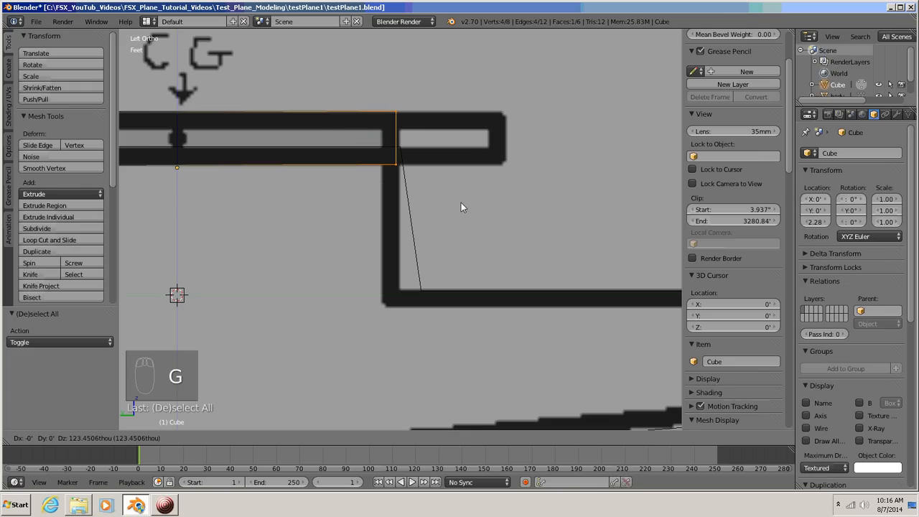
{"action": "key", "text": "y"}
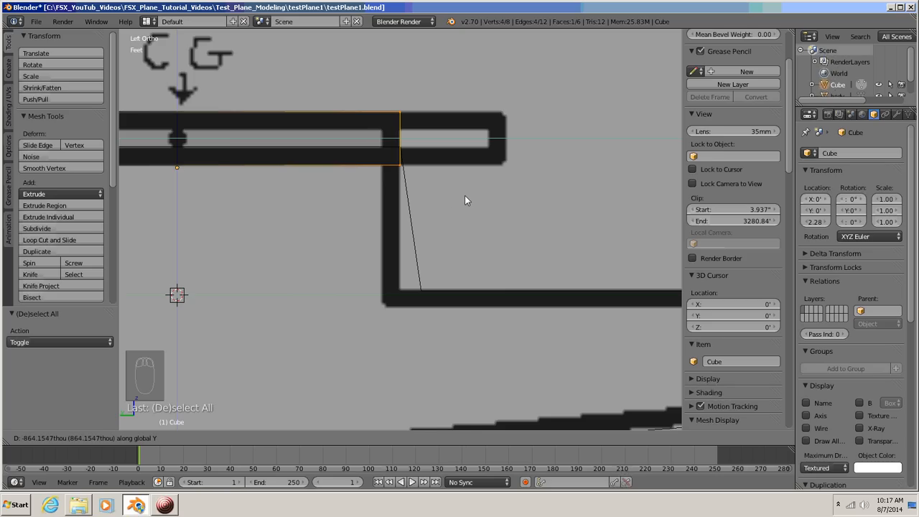
{"action": "left_click", "coordinate": [465, 196]}
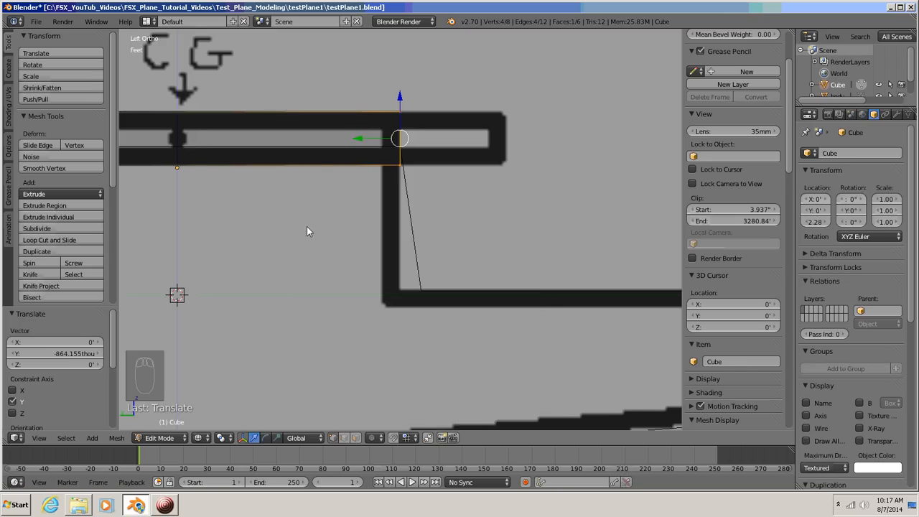
Deselect everything, leave mesh editing and check the wing block against the blueprint in the side, back and top views
{"action": "middle_click_drag", "start_coordinate": [306, 226], "coordinate": [440, 227], "text": "shift"}
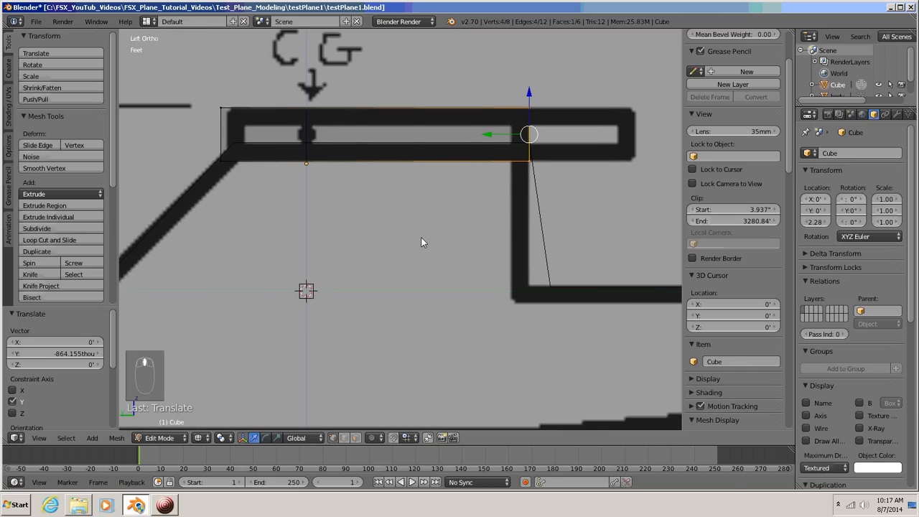
{"action": "middle_click_drag", "start_coordinate": [443, 222], "coordinate": [434, 231], "text": "shift"}
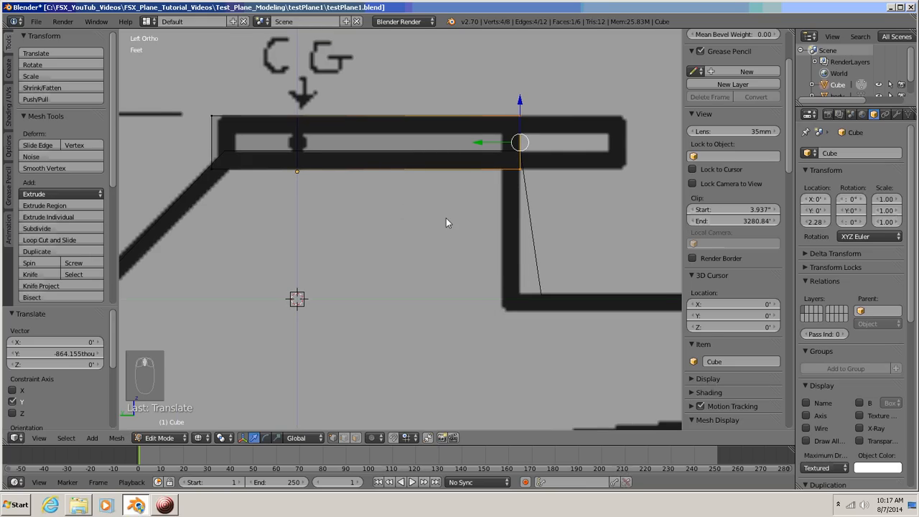
{"action": "key", "text": "a"}
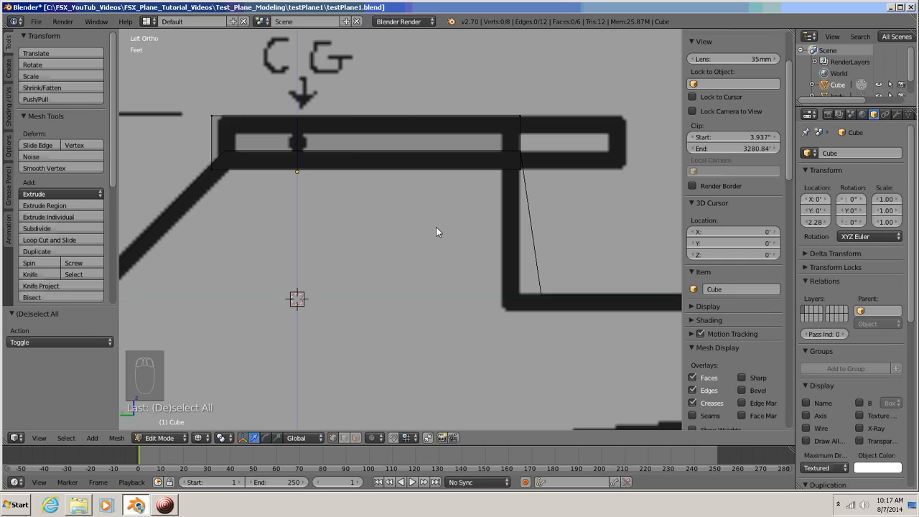
{"action": "key", "text": "Tab"}
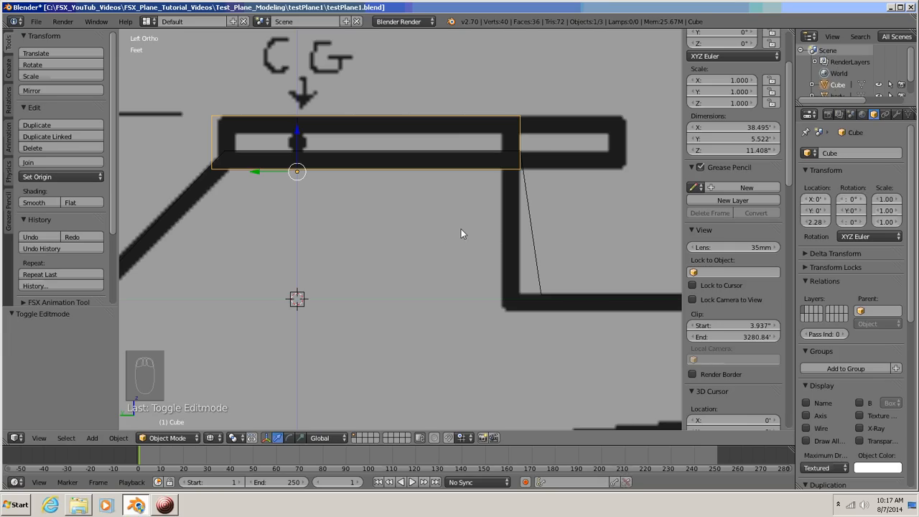
{"action": "key", "text": "ctrl+KP_1"}
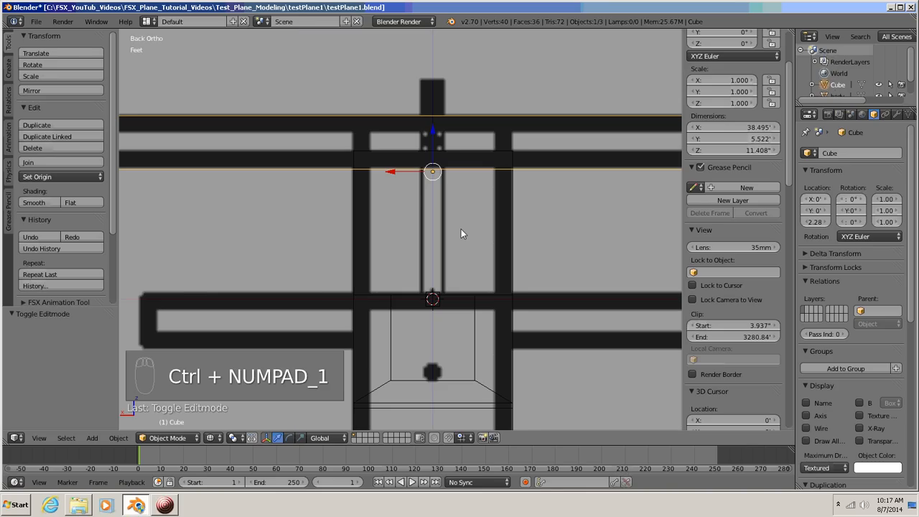
{"action": "scroll", "coordinate": [461, 229], "scroll_direction": "down", "scroll_amount": 5}
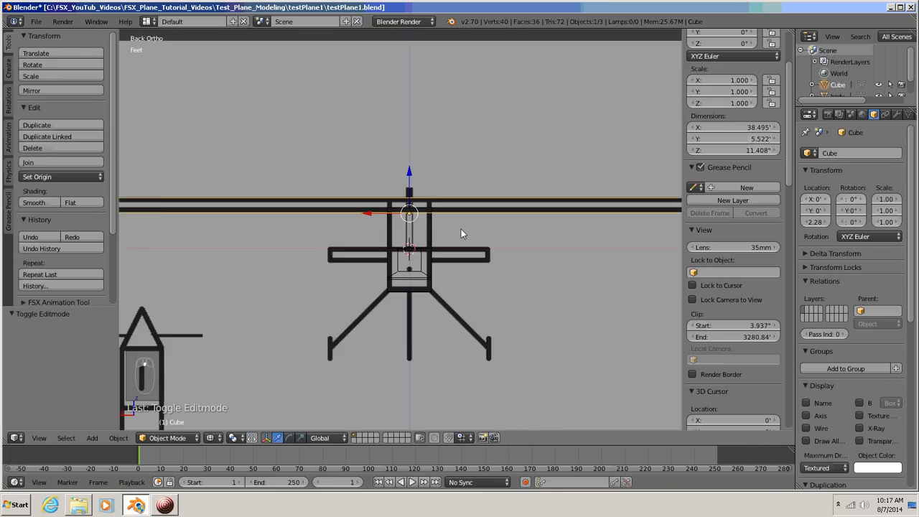
{"action": "scroll", "coordinate": [461, 229], "scroll_direction": "down", "scroll_amount": 1}
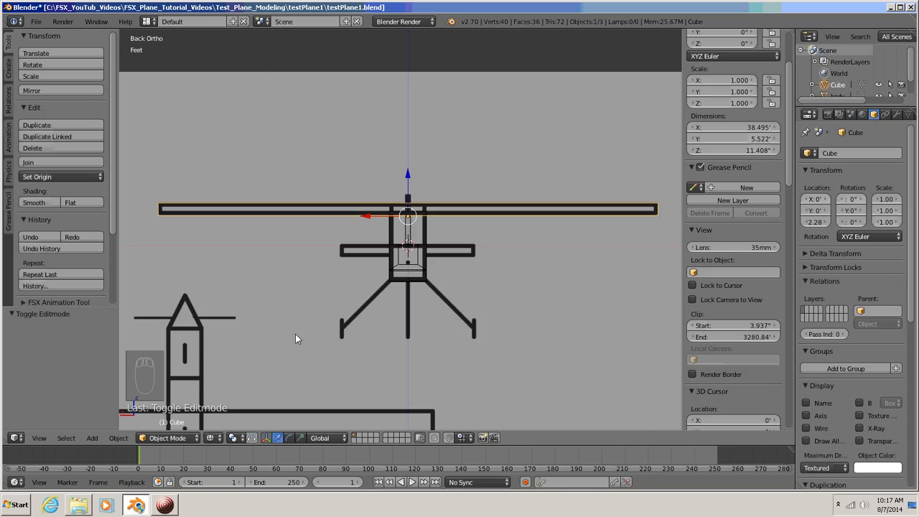
{"action": "key", "text": "KP_7"}
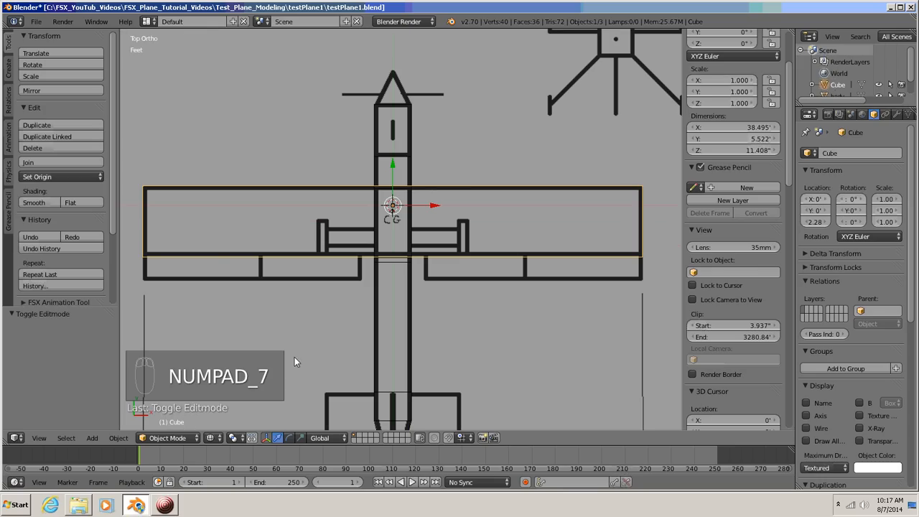
{"action": "middle_click_drag", "start_coordinate": [506, 394], "coordinate": [504, 340], "text": "shift"}
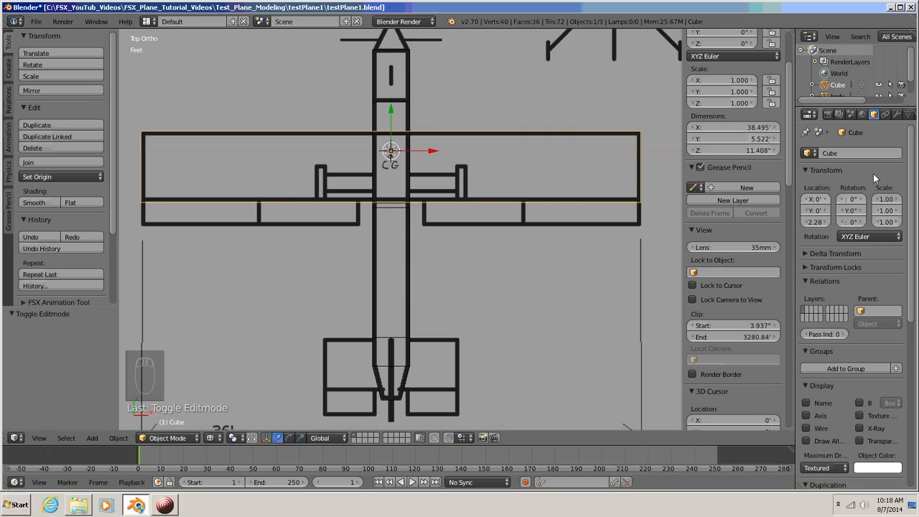
Rename the wing object as mainWing
{"action": "left_click", "coordinate": [874, 115]}
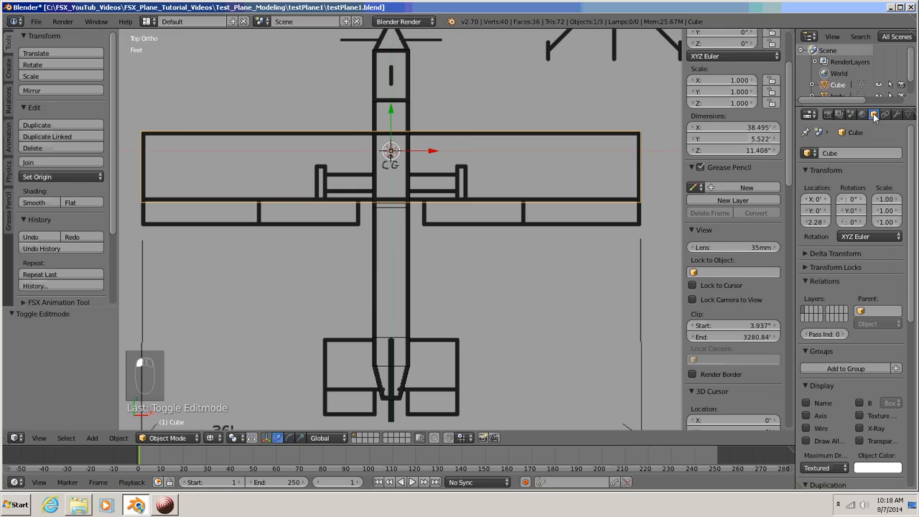
{"action": "left_click", "coordinate": [844, 155]}
{"action": "type", "text": "mainWing"}
{"action": "key", "text": "Return"}
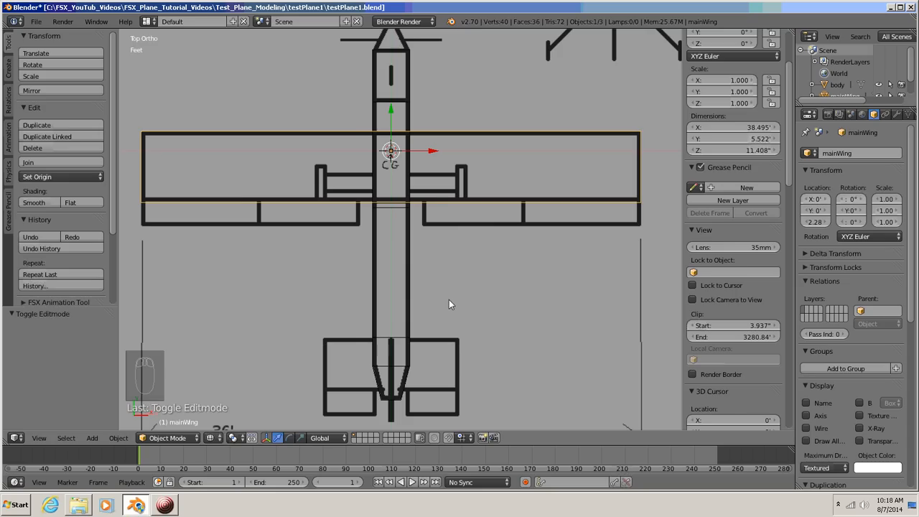
Place the 3D cursor on the centre of the blueprint's tail in the top view and add a new cube mesh there
{"action": "middle_click_drag", "start_coordinate": [449, 300], "coordinate": [478, 152], "text": "shift"}
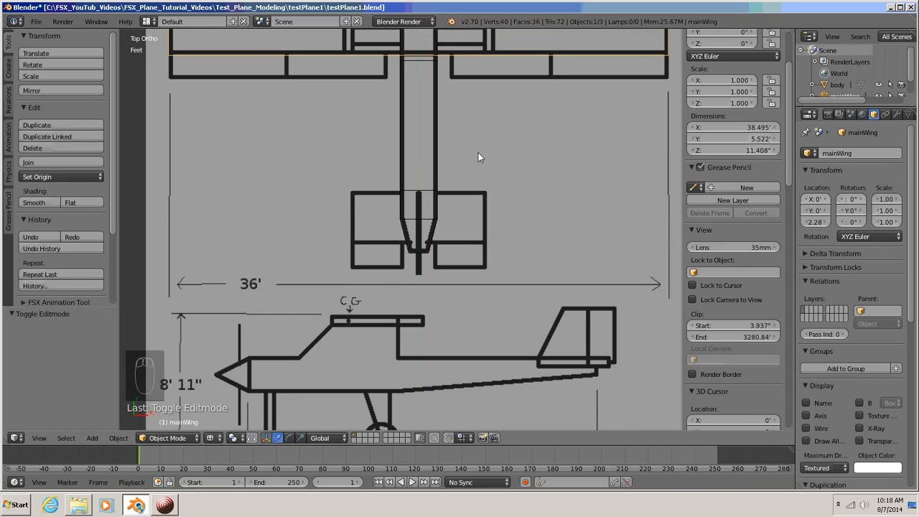
{"action": "middle_click_drag", "start_coordinate": [478, 152], "coordinate": [473, 176], "text": "shift"}
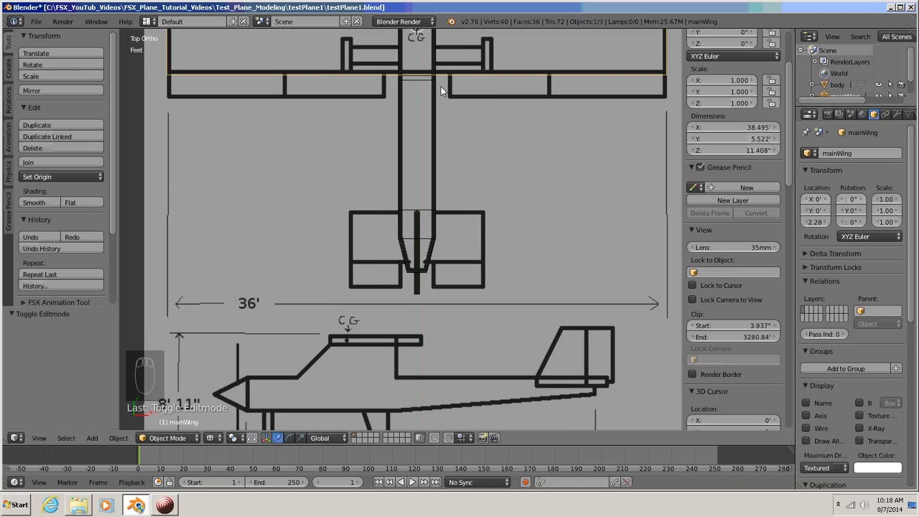
{"action": "left_click", "coordinate": [416, 239]}
{"action": "key", "text": "shift+a"}
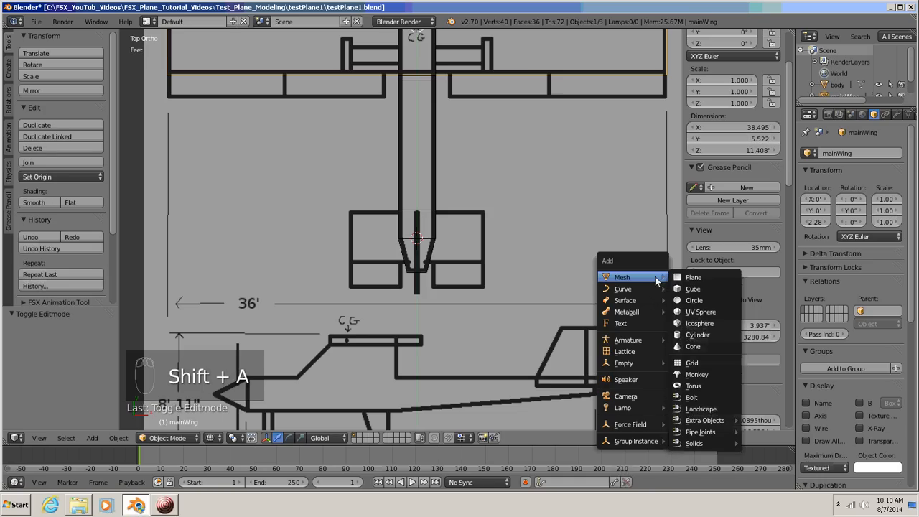
{"action": "left_click", "coordinate": [695, 289]}
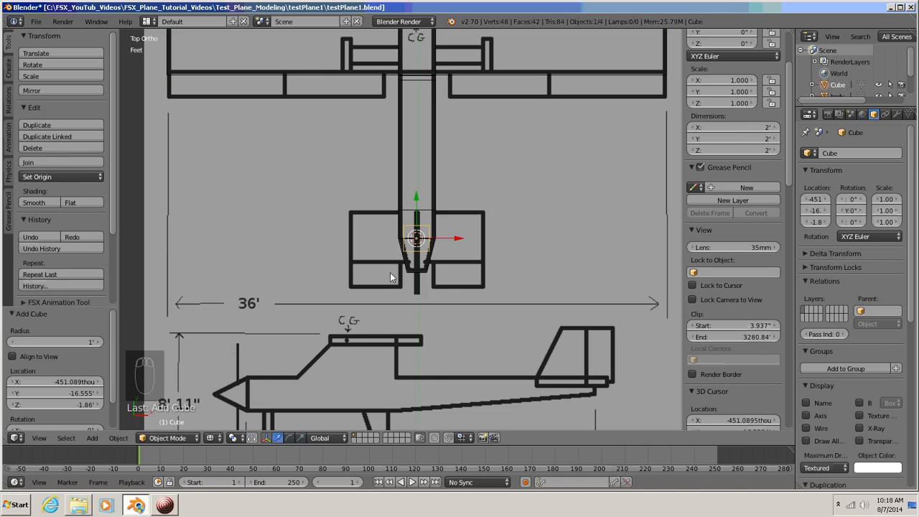
In mesh editing, select the new tail cube's front vertices and move them 1.2' along Y to the blueprint stabilizer's front edge
{"action": "scroll", "coordinate": [390, 272], "scroll_direction": "up", "scroll_amount": 6}
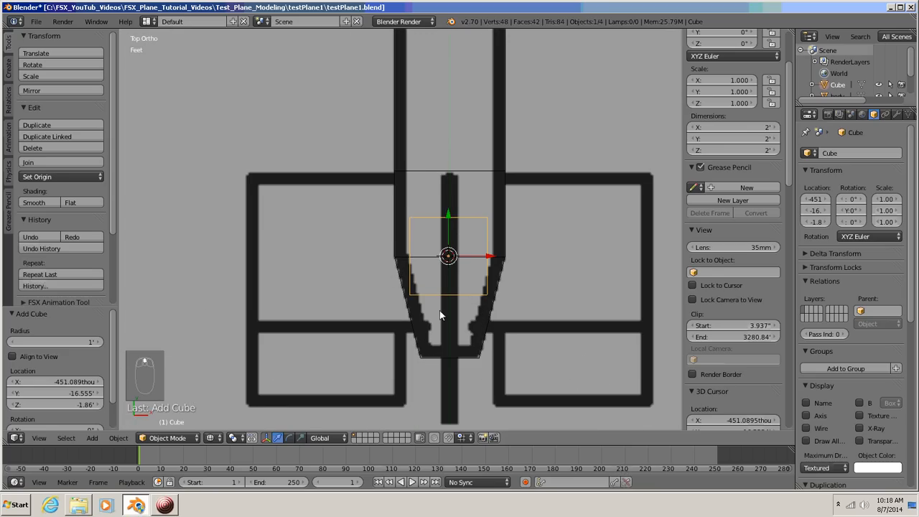
{"action": "middle_click_drag", "start_coordinate": [510, 335], "coordinate": [443, 220], "text": "shift"}
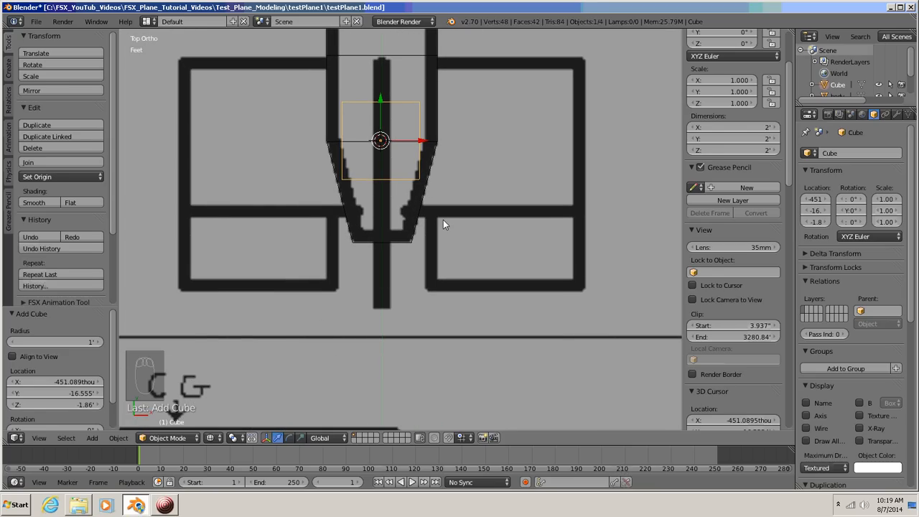
{"action": "key", "text": "Tab"}
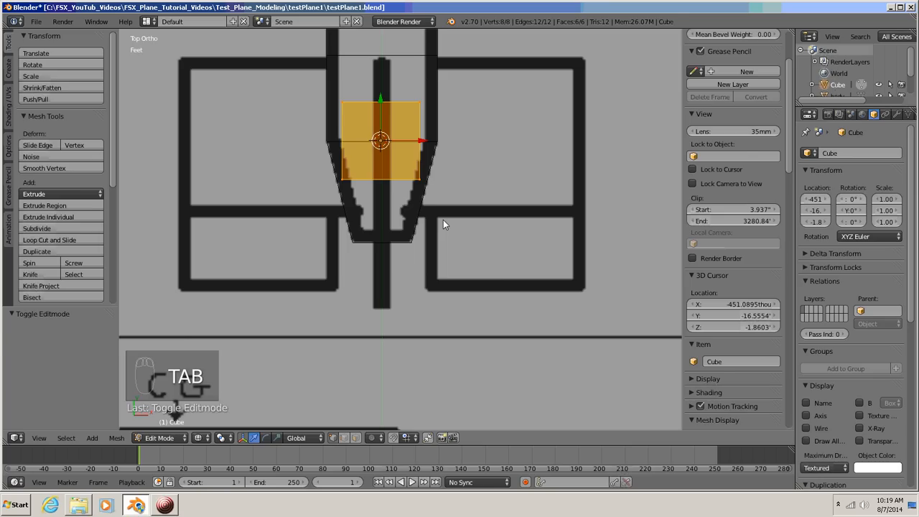
{"action": "key", "text": "a"}
{"action": "key", "text": "a"}
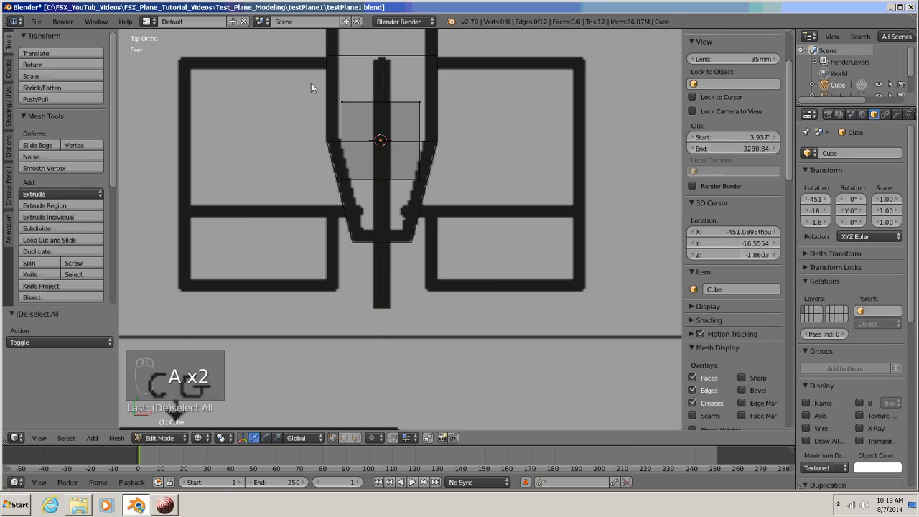
{"action": "key", "text": "b"}
{"action": "left_click_drag", "start_coordinate": [311, 82], "coordinate": [483, 124]}
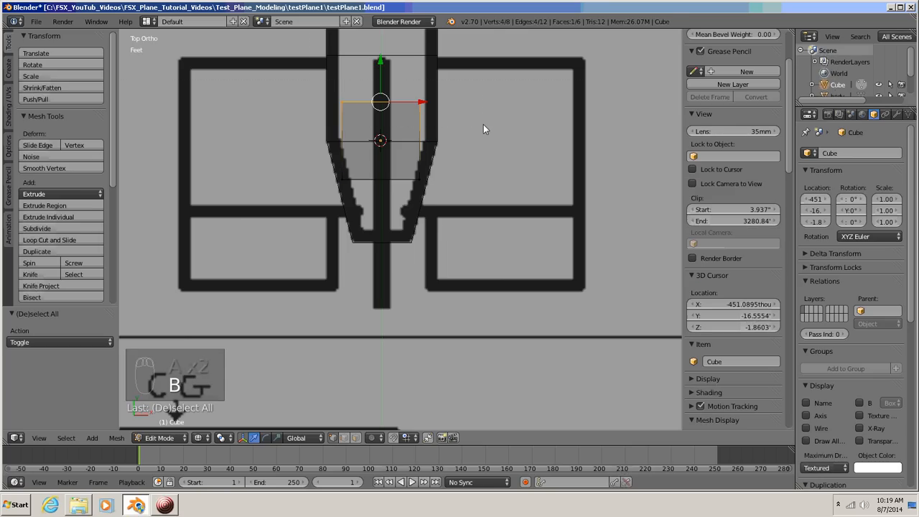
{"action": "key", "text": "g"}
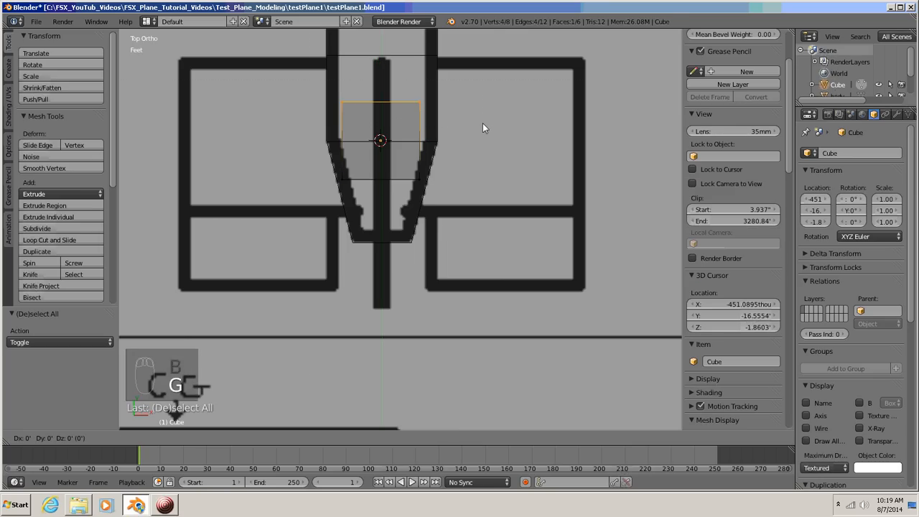
{"action": "key", "text": "y"}
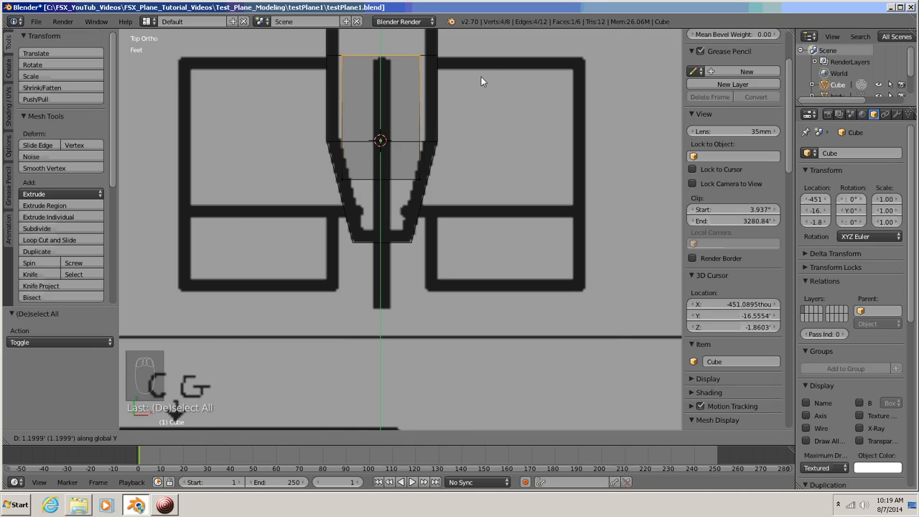
{"action": "left_click", "coordinate": [481, 77]}
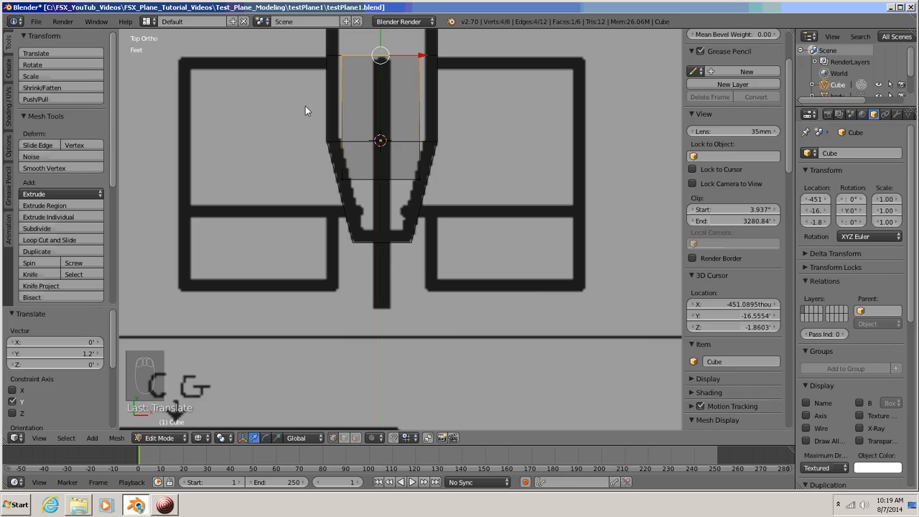
Select only the tail block's left-side vertices and move them -4.237' along X to the blueprint stabilizer's left tip
{"action": "key", "text": "a"}
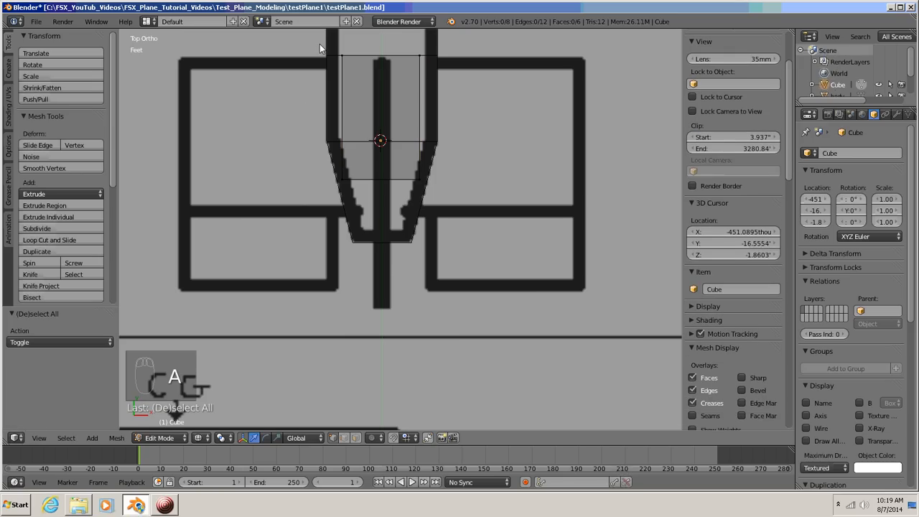
{"action": "key", "text": "b"}
{"action": "left_click_drag", "start_coordinate": [320, 44], "coordinate": [364, 128]}
{"action": "left_click_drag", "start_coordinate": [353, 192], "coordinate": [358, 203]}
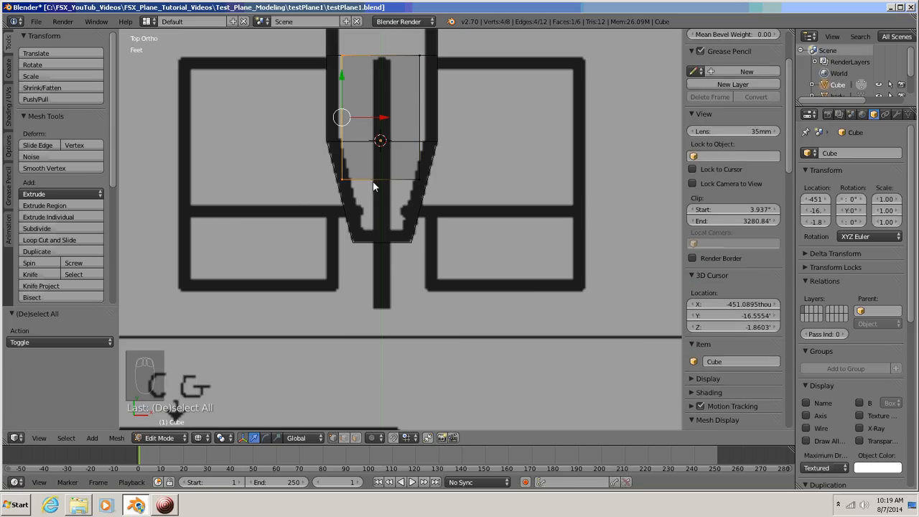
{"action": "key", "text": "g"}
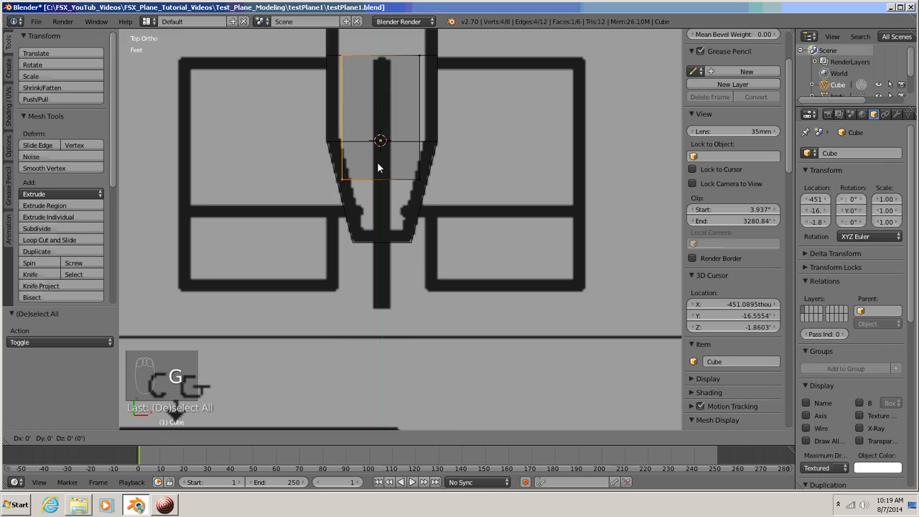
{"action": "key", "text": "x"}
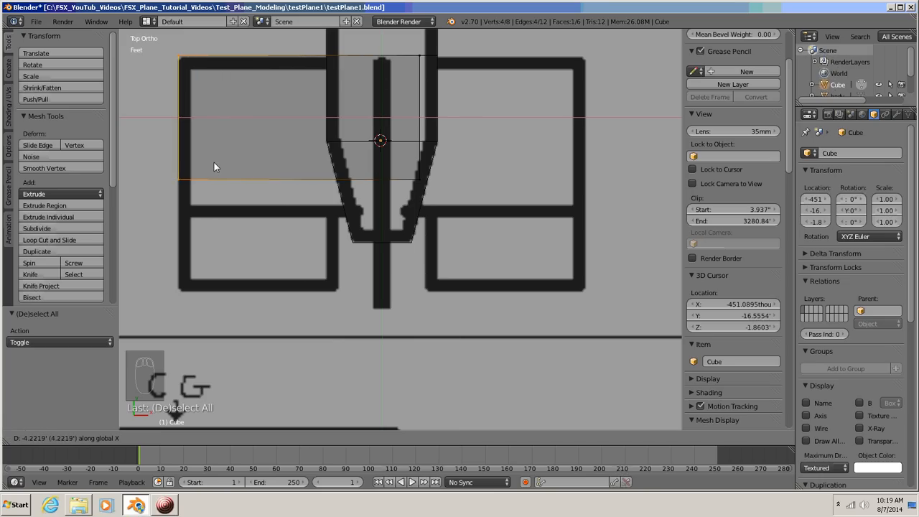
{"action": "left_click", "coordinate": [213, 163]}
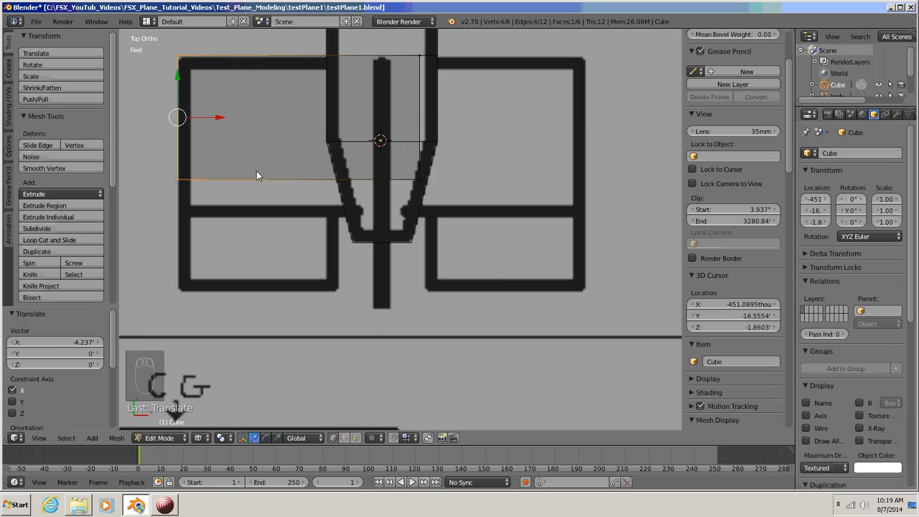
Select only the tail block's right-side vertices and move them 4.296' along X to the blueprint stabilizer's right tip
{"action": "key", "text": "a"}
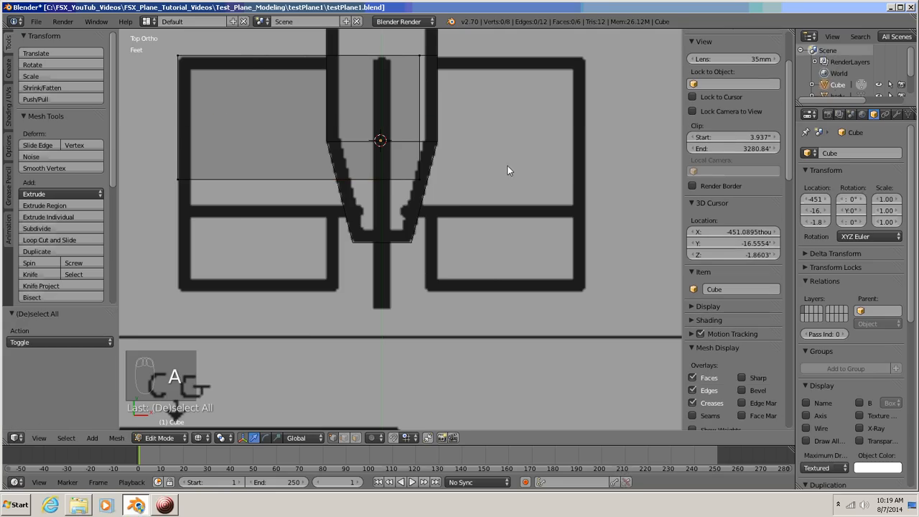
{"action": "key", "text": "b"}
{"action": "left_click_drag", "start_coordinate": [444, 40], "coordinate": [411, 192]}
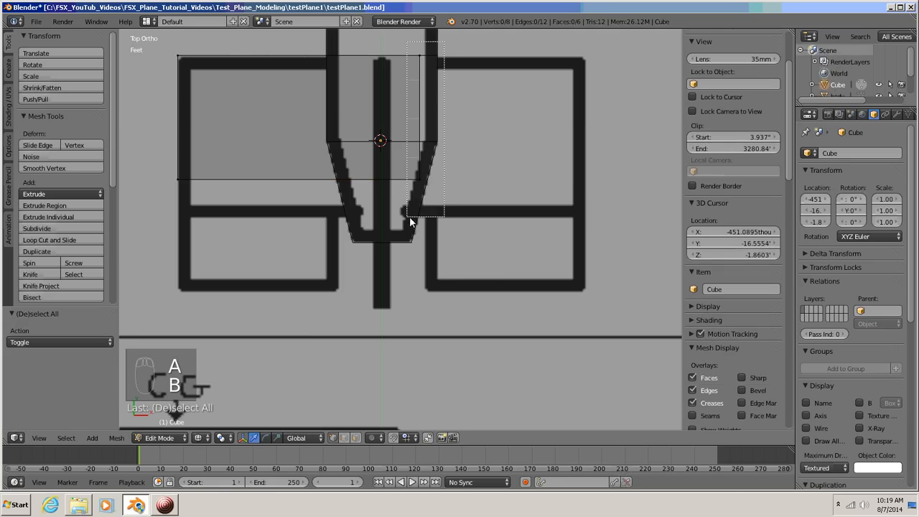
{"action": "key", "text": "g"}
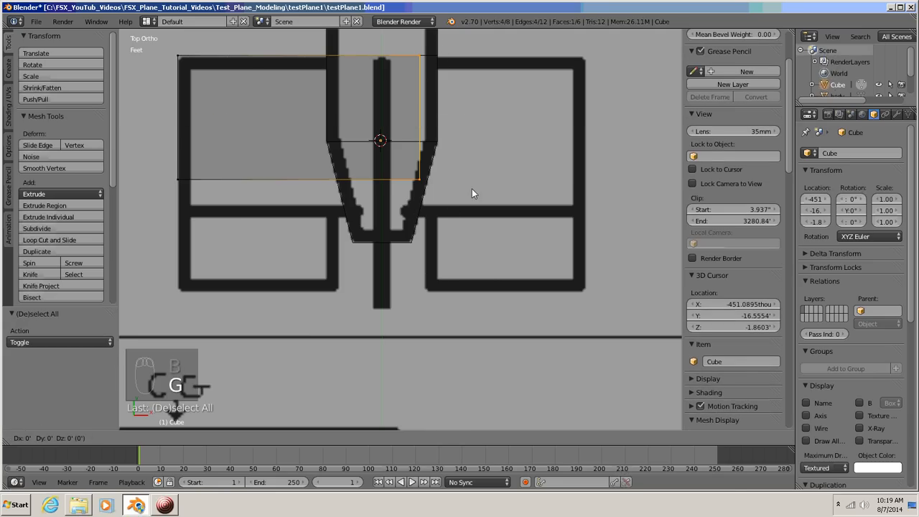
{"action": "key", "text": "x"}
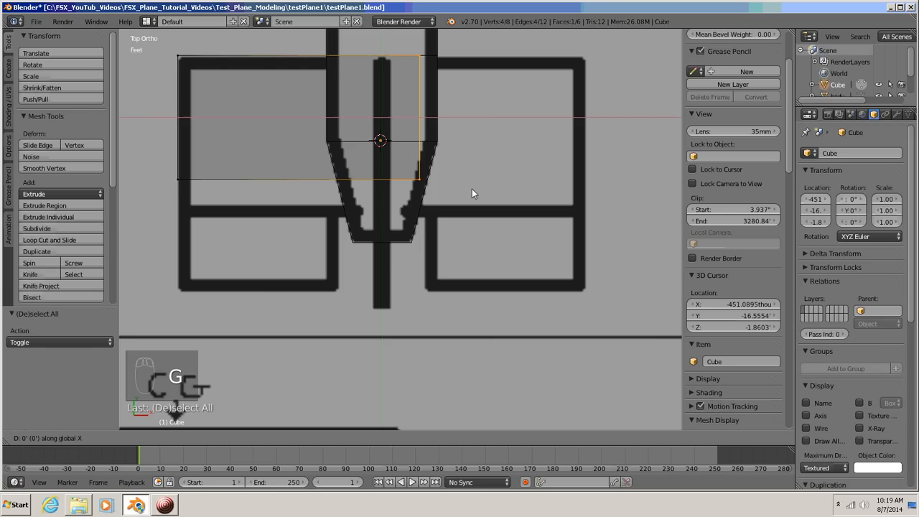
{"action": "left_click", "coordinate": [638, 201]}
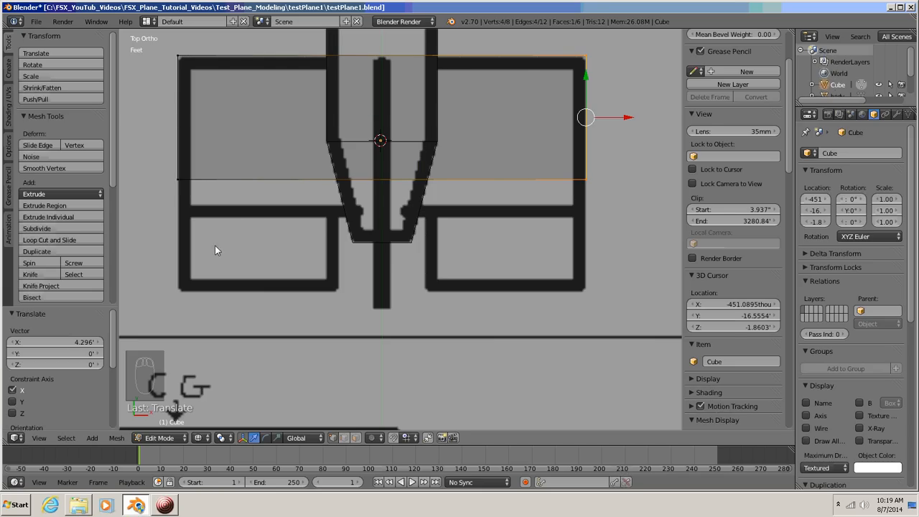
Move the tail block's rear vertices -11.732" along Y to the elevator hinge line, then deselect everything and leave mesh editing
{"action": "key", "text": "a"}
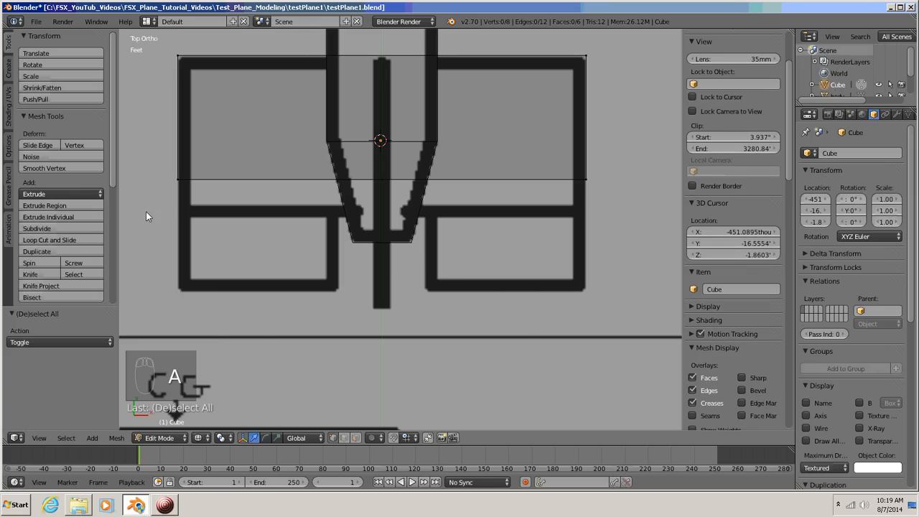
{"action": "key", "text": "b"}
{"action": "left_click_drag", "start_coordinate": [157, 157], "coordinate": [579, 221]}
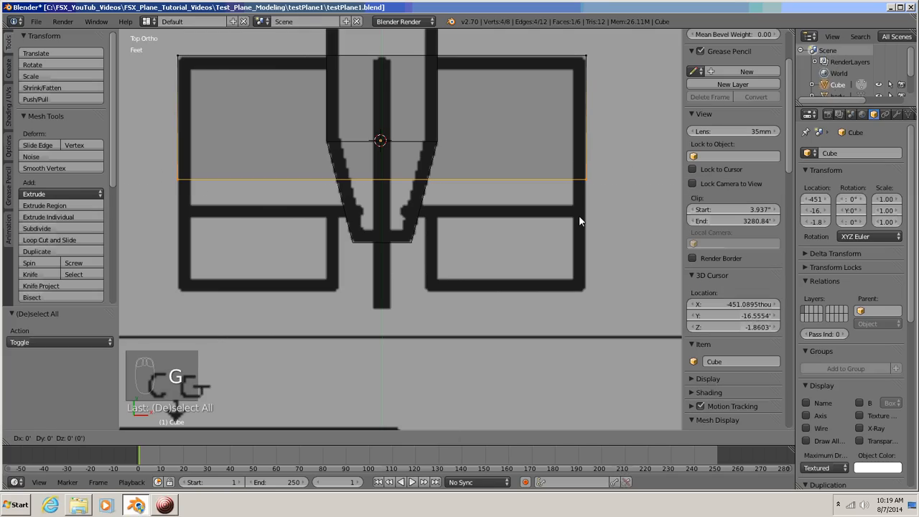
{"action": "key", "text": "y"}
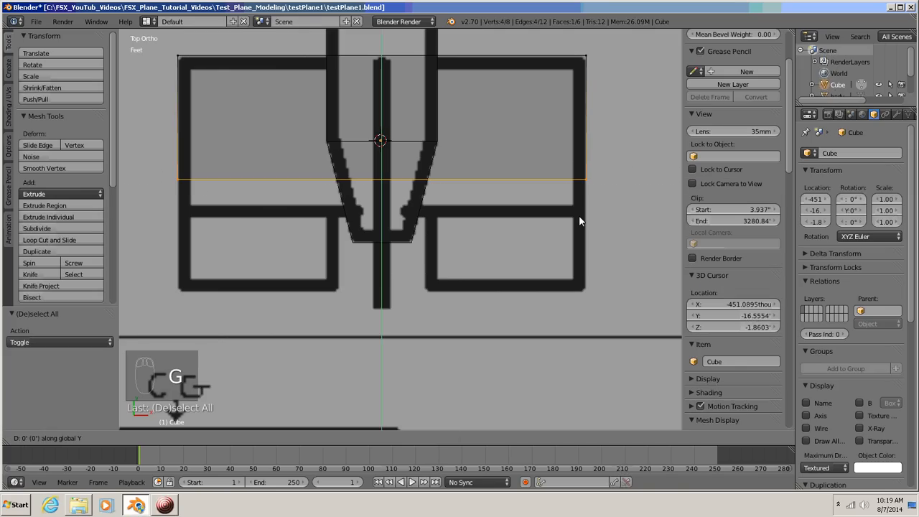
{"action": "left_click", "coordinate": [577, 254]}
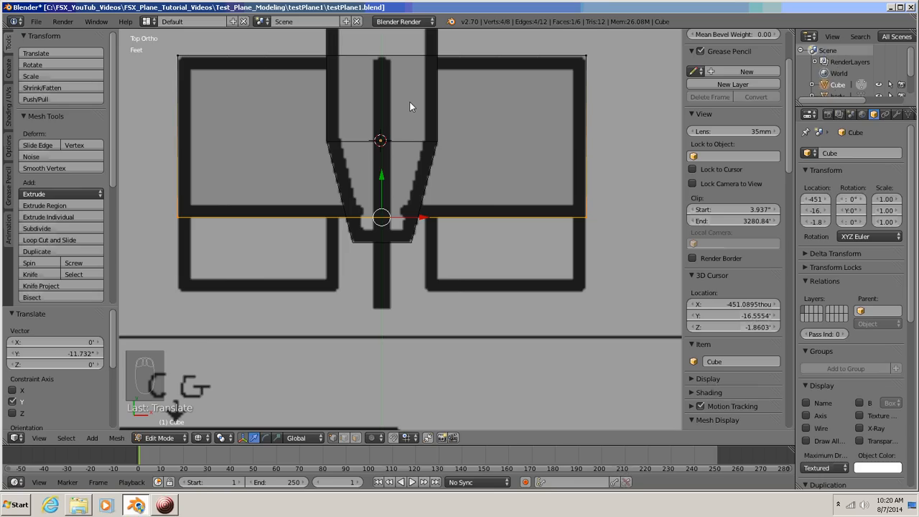
{"action": "key", "text": "a"}
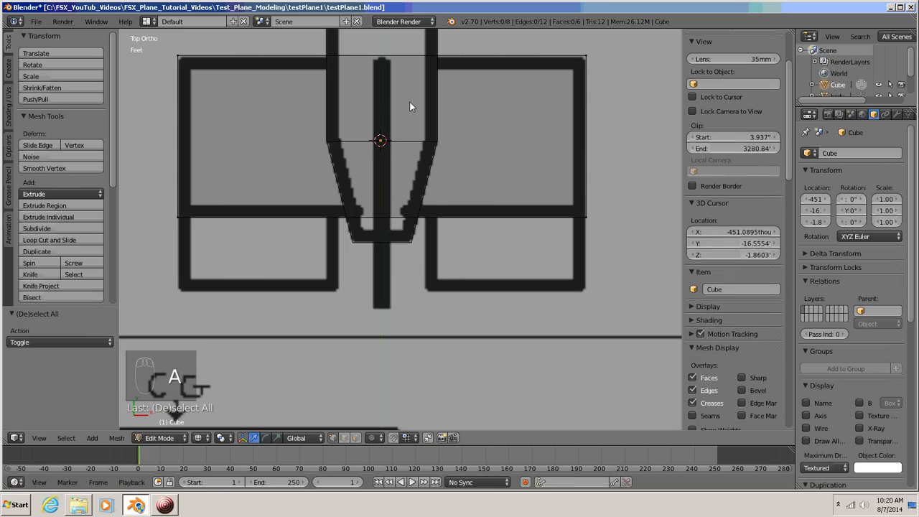
{"action": "key", "text": "Tab"}
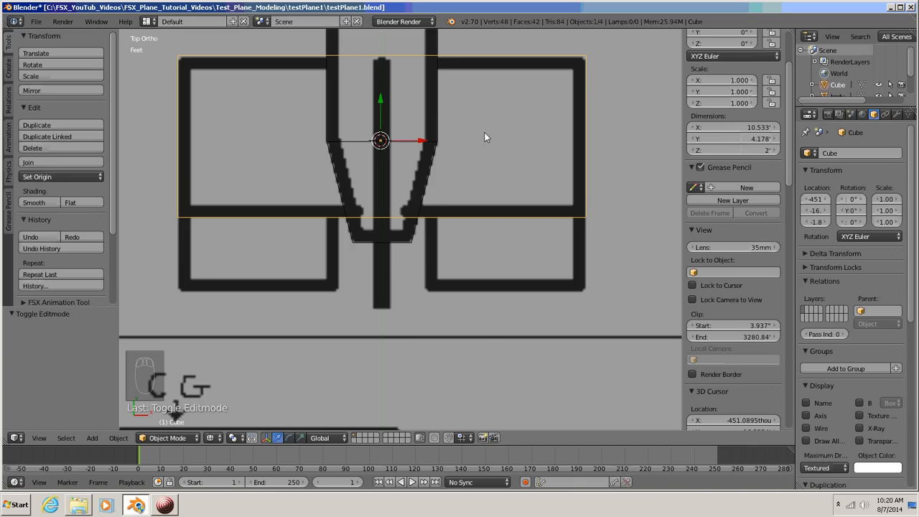
In the left side view, raise the tail block 11.555" along Z to the top of the blueprint's stabilizer, then return to mesh editing
{"action": "key", "text": "ctrl+KP_3"}
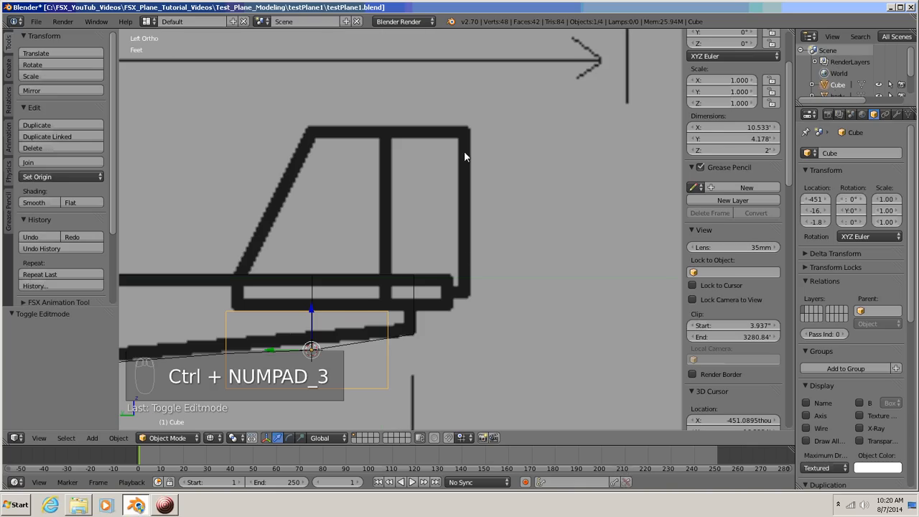
{"action": "middle_click_drag", "start_coordinate": [451, 308], "coordinate": [542, 171], "text": "shift"}
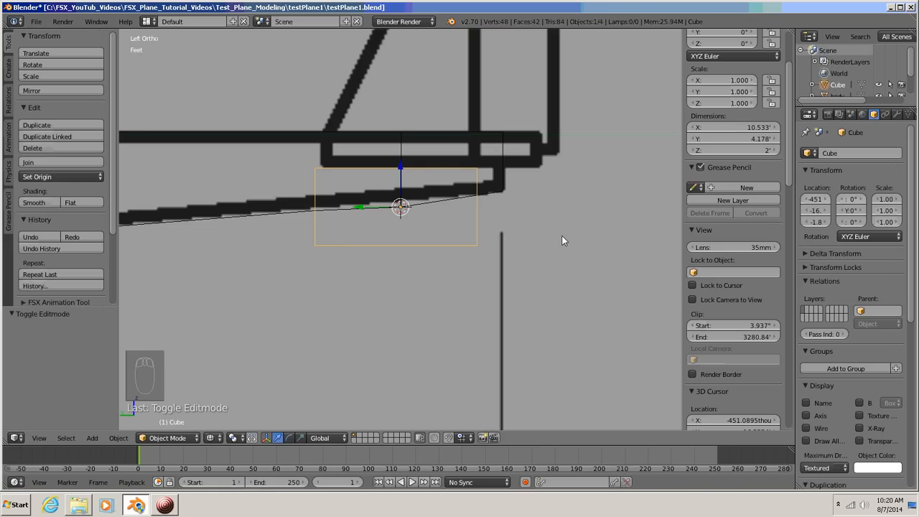
{"action": "key", "text": "g"}
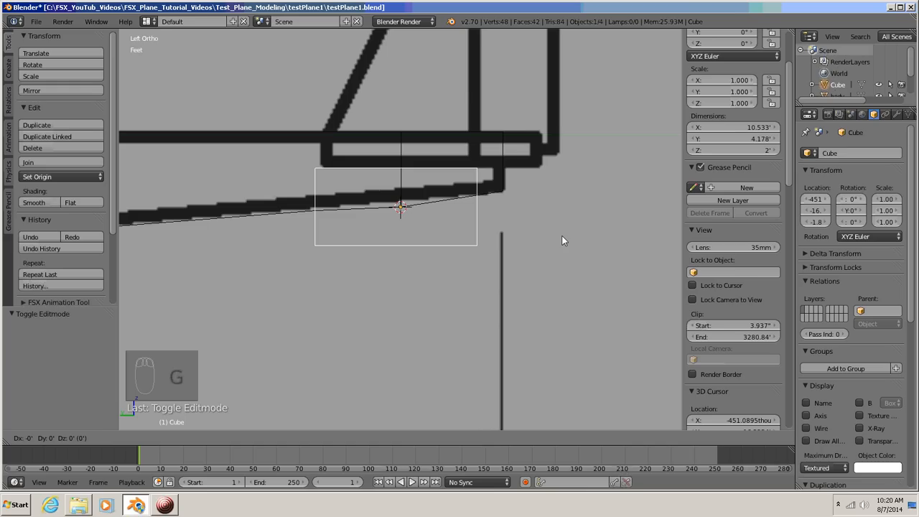
{"action": "key", "text": "z"}
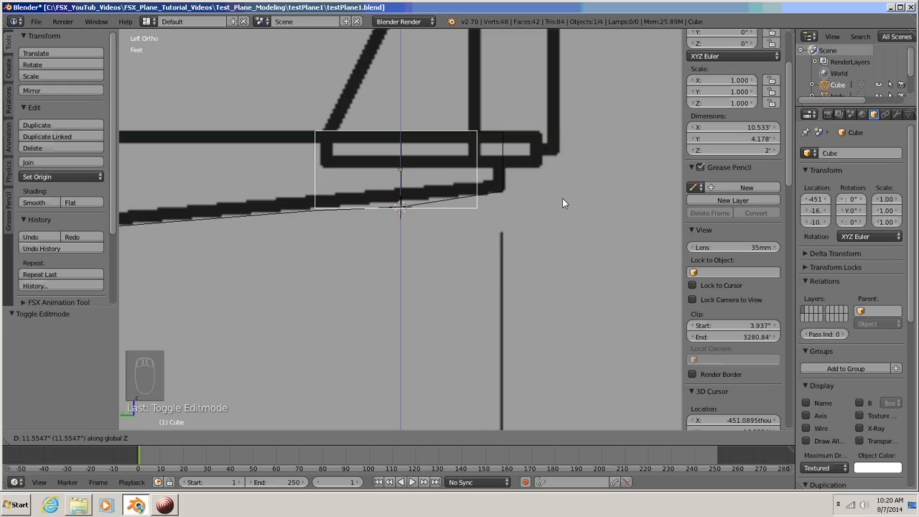
{"action": "left_click", "coordinate": [562, 198]}
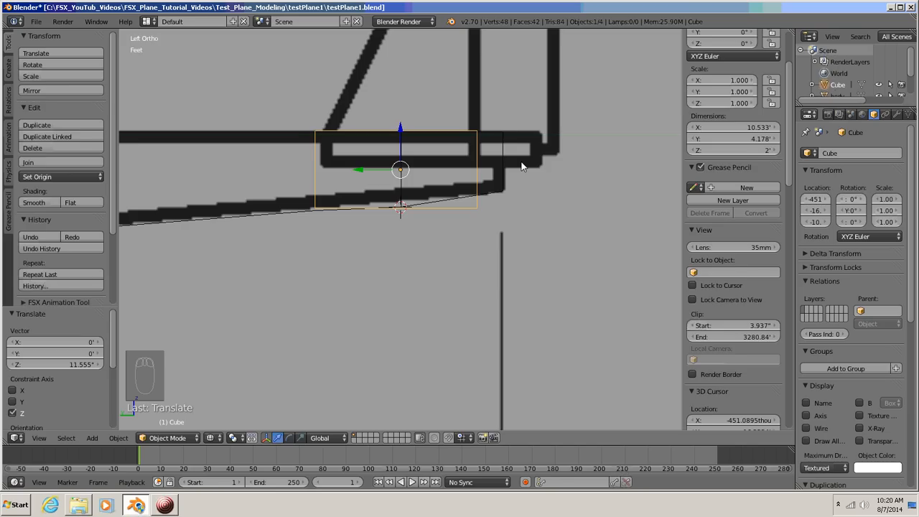
{"action": "key", "text": "Tab"}
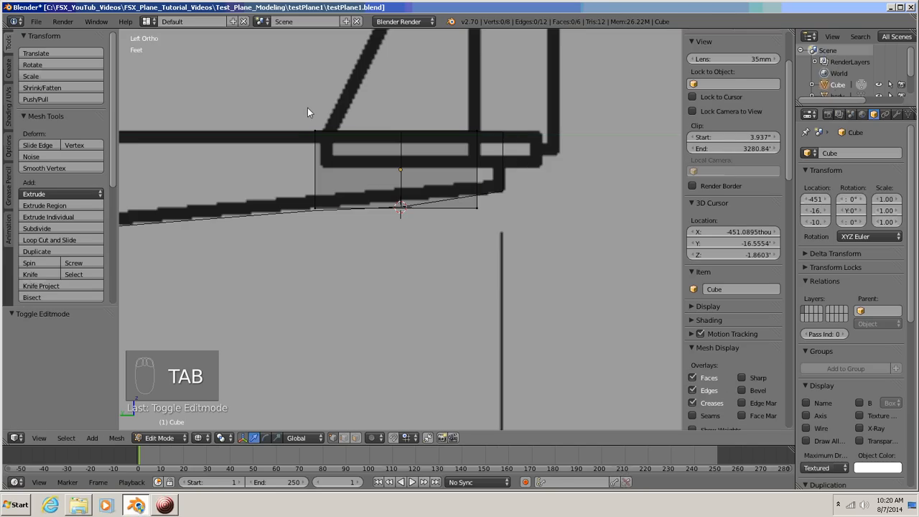
{"action": "key", "text": "b"}
{"action": "key", "text": "b"}
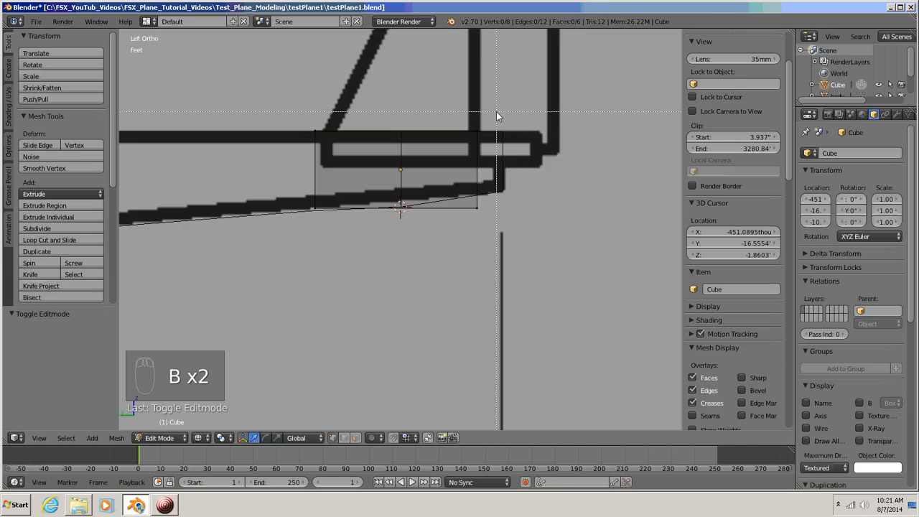
{"action": "left_click_drag", "start_coordinate": [469, 119], "coordinate": [468, 241]}
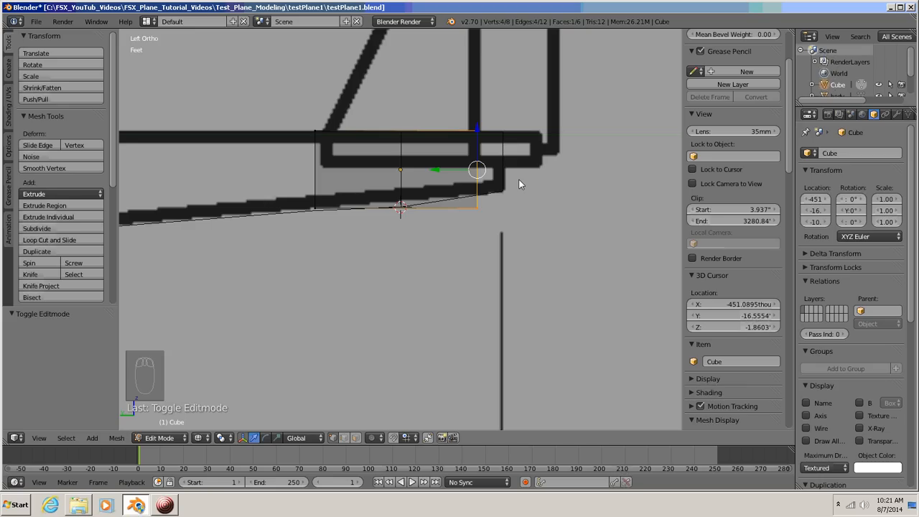
{"action": "key", "text": "g"}
{"action": "key", "text": "y"}
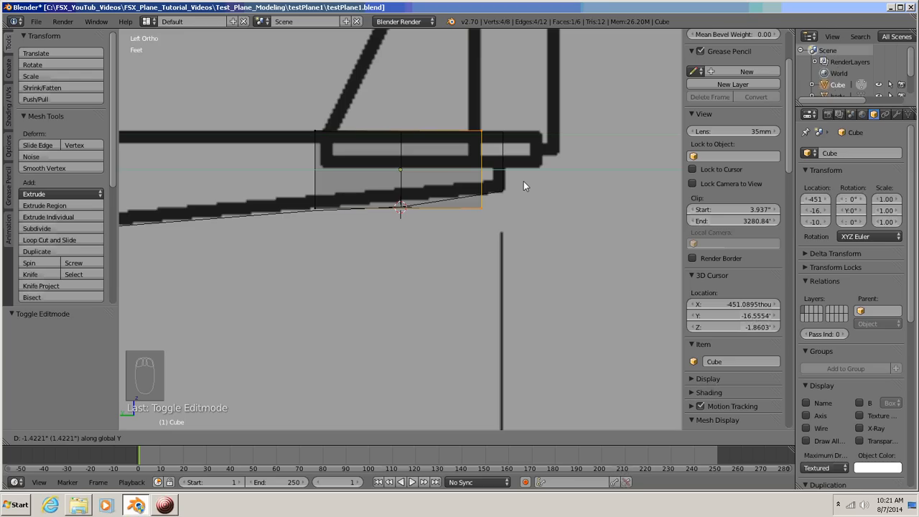
{"action": "key", "text": "Escape"}
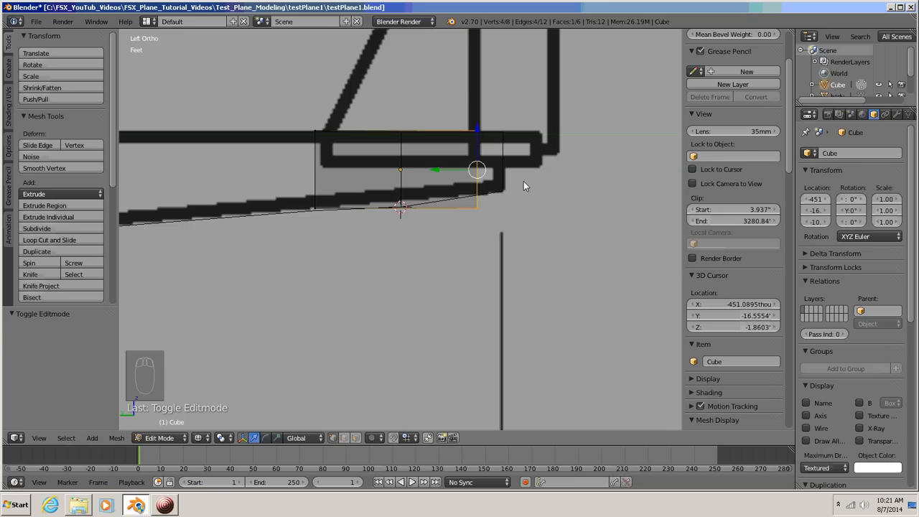
{"action": "key", "text": "a"}
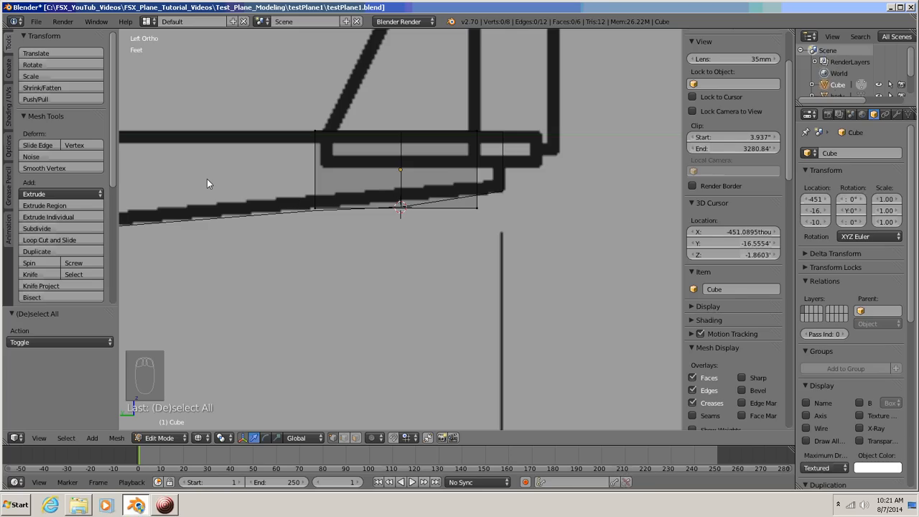
Raise the tail block's bottom vertices 1.022' along Z to the underside of the blueprint's stabilizer, then deselect everything and leave mesh editing
{"action": "key", "text": "b"}
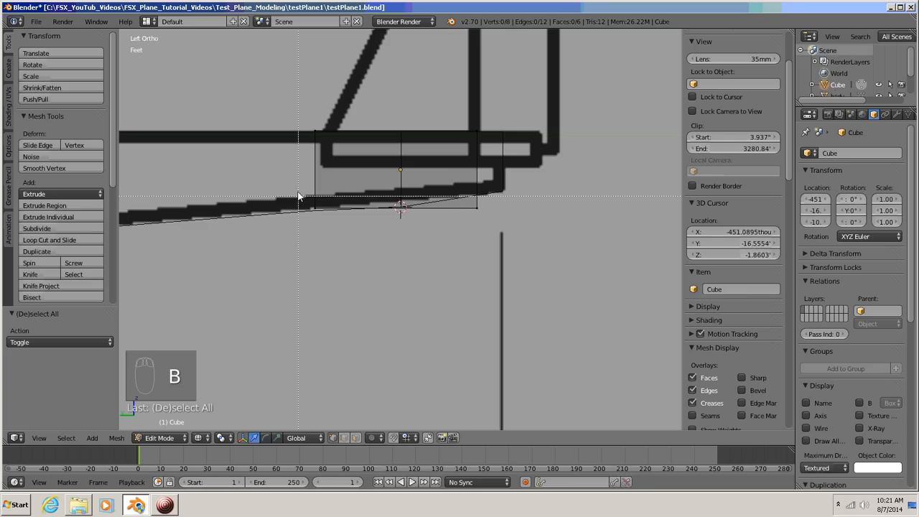
{"action": "left_click_drag", "start_coordinate": [299, 191], "coordinate": [520, 225]}
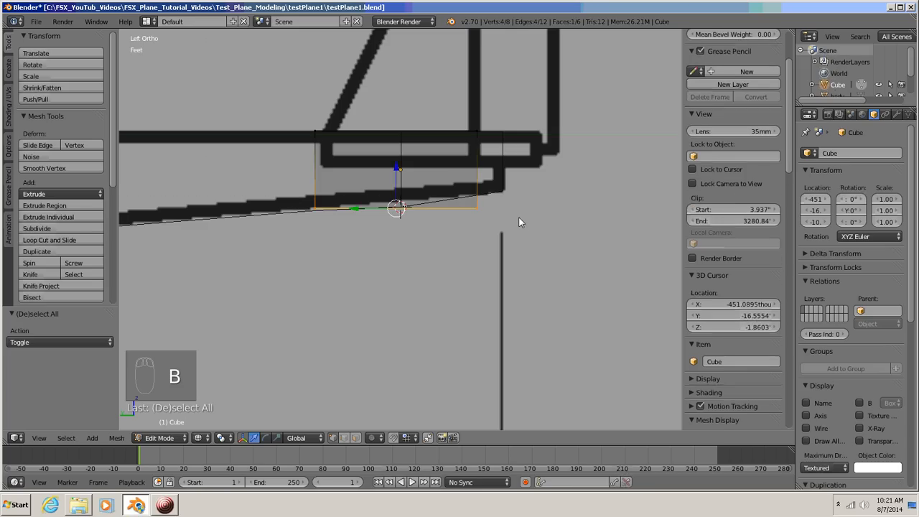
{"action": "key", "text": "g"}
{"action": "key", "text": "z"}
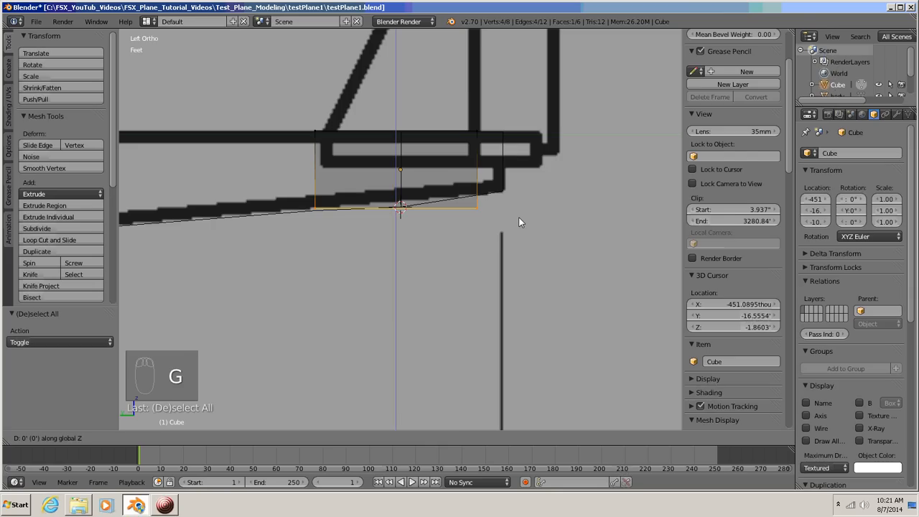
{"action": "left_click", "coordinate": [513, 178]}
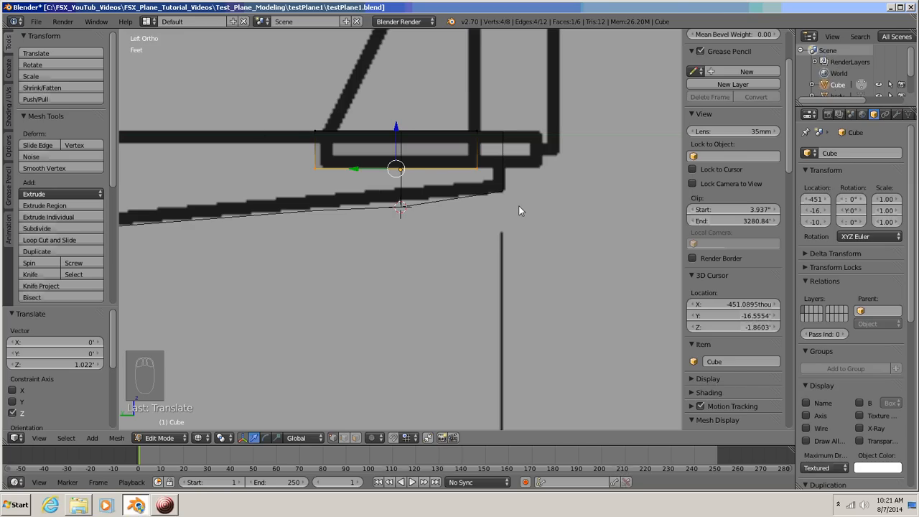
{"action": "key", "text": "a"}
{"action": "key", "text": "Tab"}
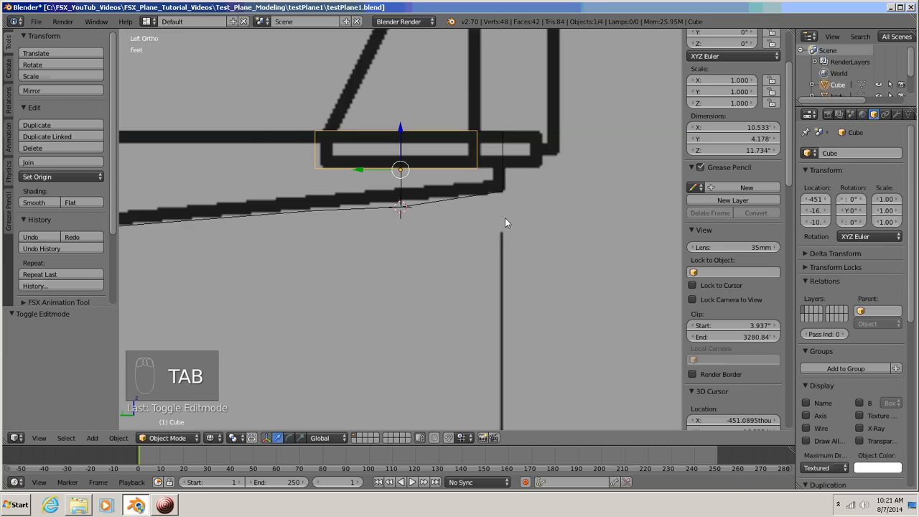
Compare the tail block with the blueprint's back view, then place the 3D cursor inside the vertical fin in the left side view
{"action": "scroll", "coordinate": [504, 219], "scroll_direction": "down", "scroll_amount": 4}
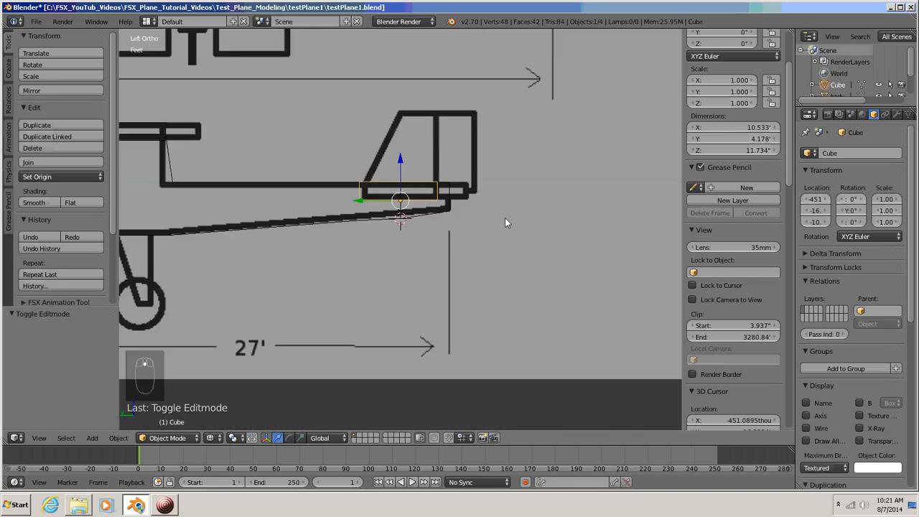
{"action": "scroll", "coordinate": [505, 217], "scroll_direction": "down", "scroll_amount": 1}
{"action": "middle_click_drag", "start_coordinate": [424, 261], "coordinate": [557, 226], "text": "shift"}
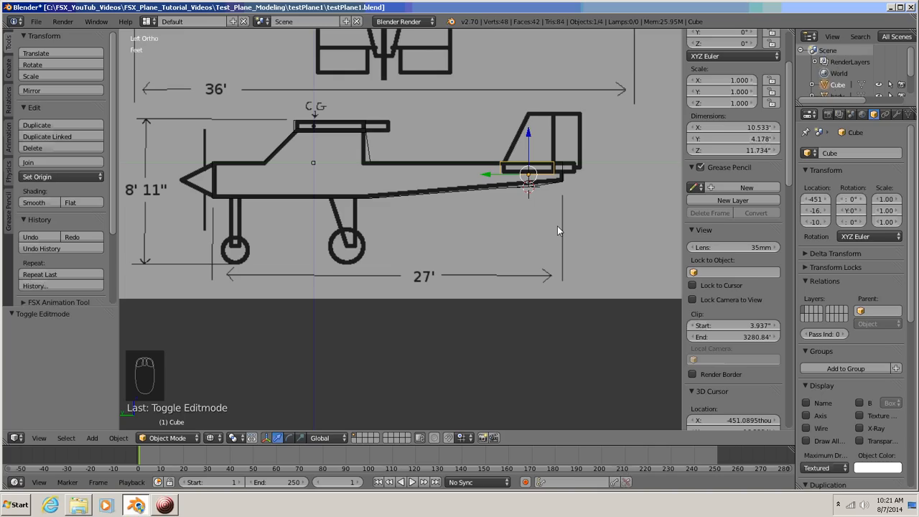
{"action": "key", "text": "ctrl+KP_1"}
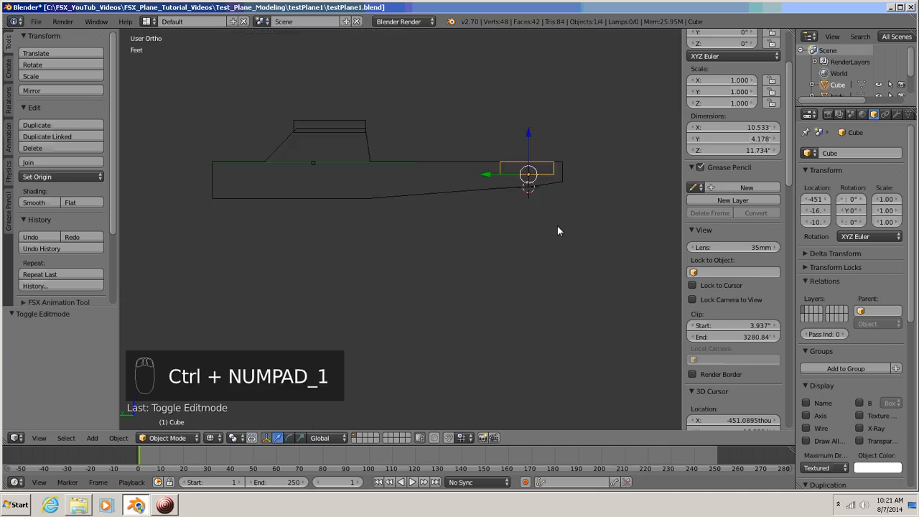
{"action": "scroll", "coordinate": [501, 240], "scroll_direction": "up", "scroll_amount": 2}
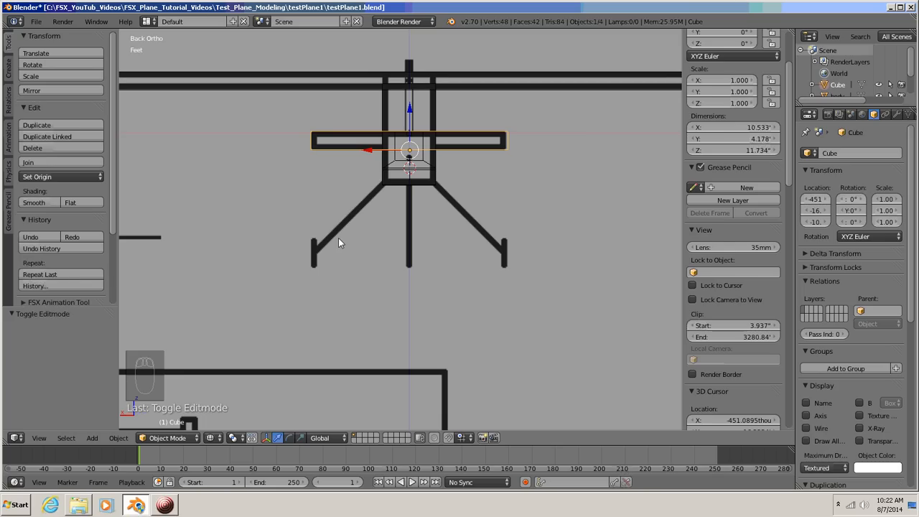
{"action": "key", "text": "ctrl+KP_3"}
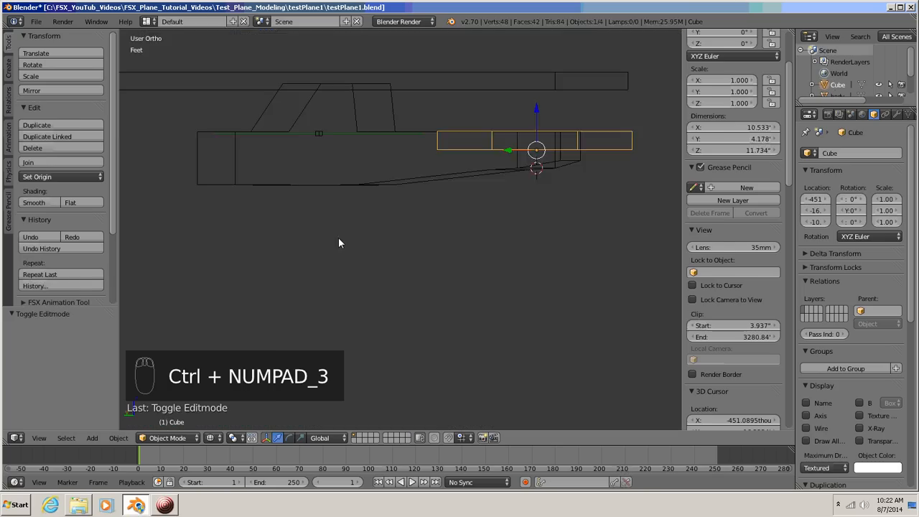
{"action": "middle_click_drag", "start_coordinate": [463, 223], "coordinate": [278, 316], "text": "shift"}
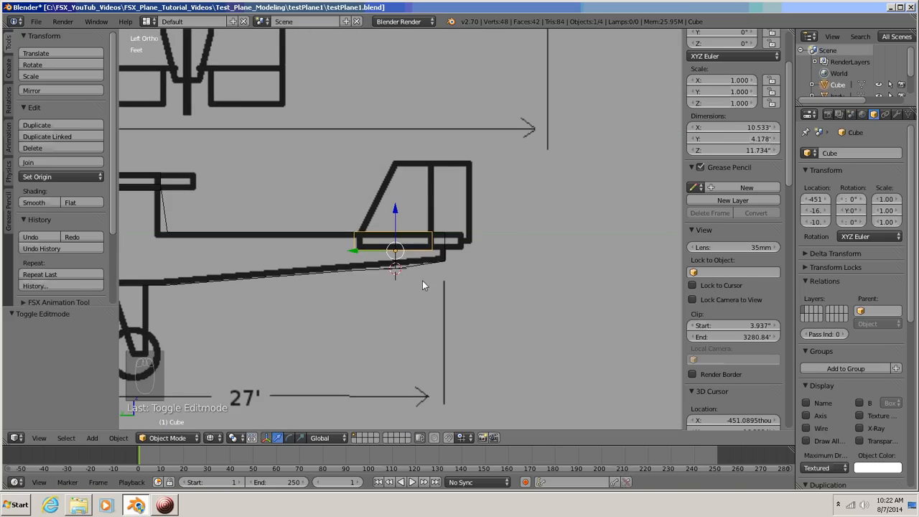
{"action": "left_click", "coordinate": [401, 209]}
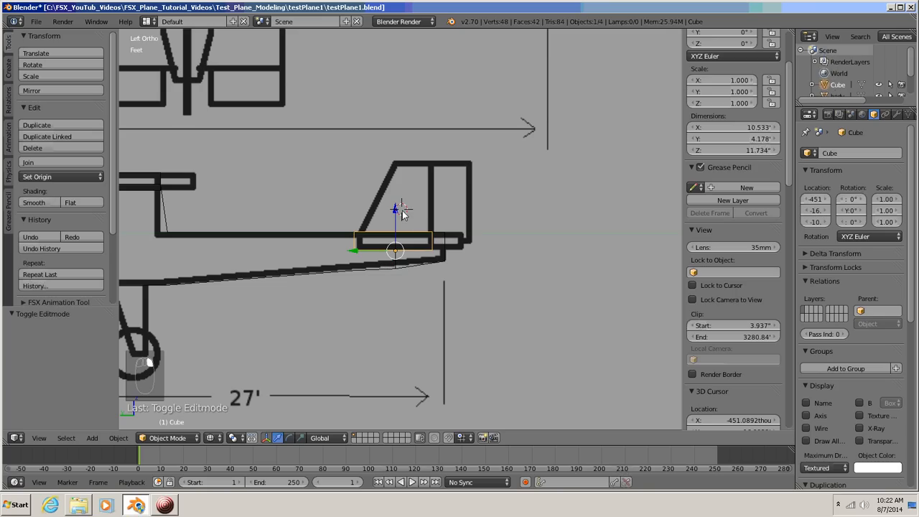
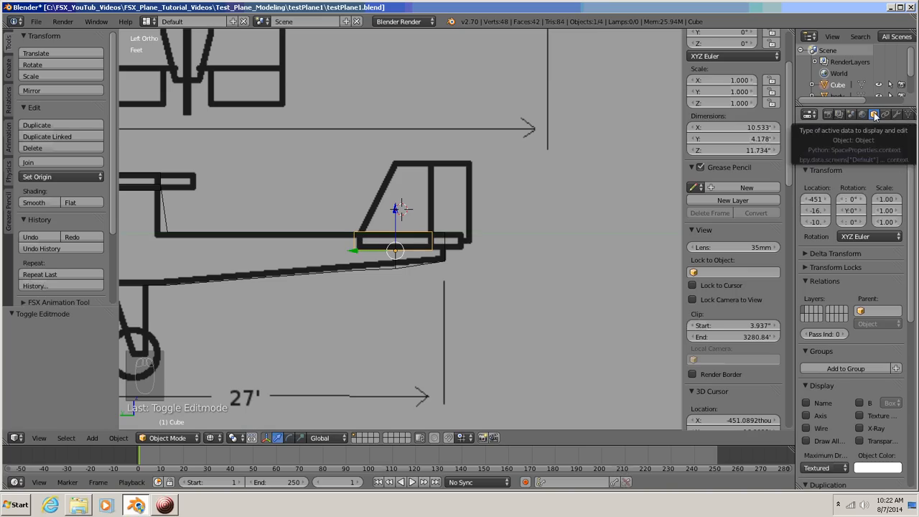
Rename the horizontal stabilizer object as elevator
{"action": "left_click", "coordinate": [874, 114]}
{"action": "left_click", "coordinate": [842, 154]}
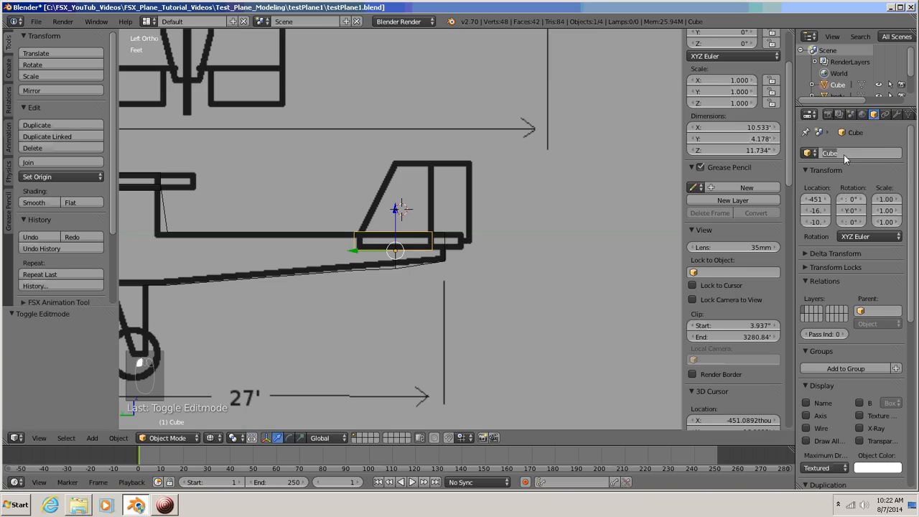
{"action": "type", "text": "elevator"}
{"action": "key", "text": "Return"}
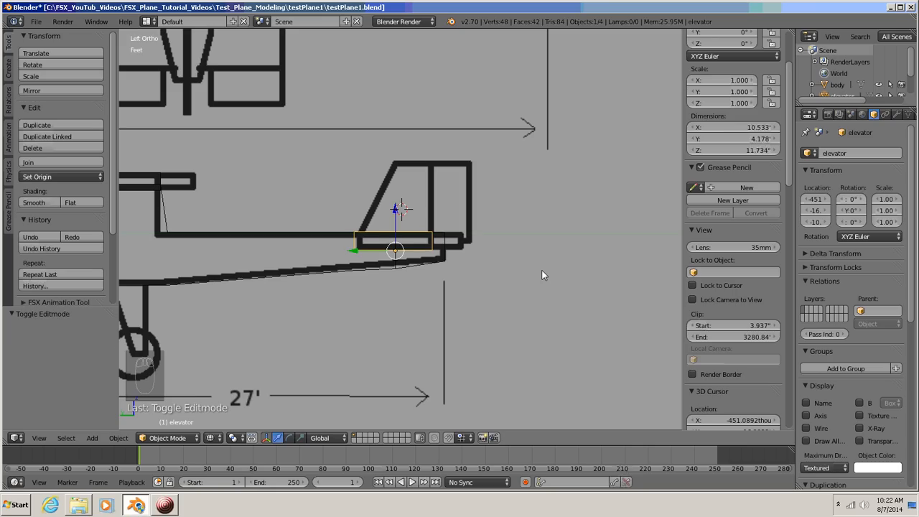
Deselect everything and add a cube mesh at the 3D cursor inside the blueprint's vertical fin
{"action": "key", "text": "a"}
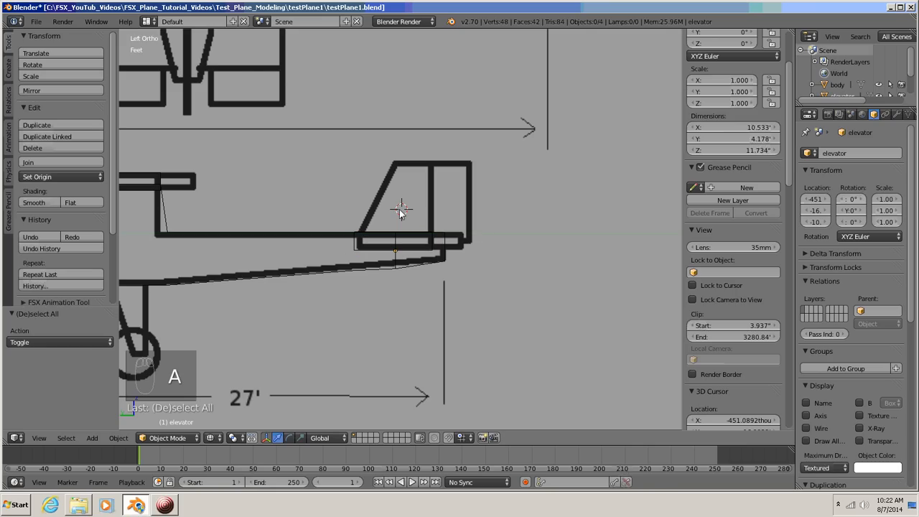
{"action": "key", "text": "shift+a"}
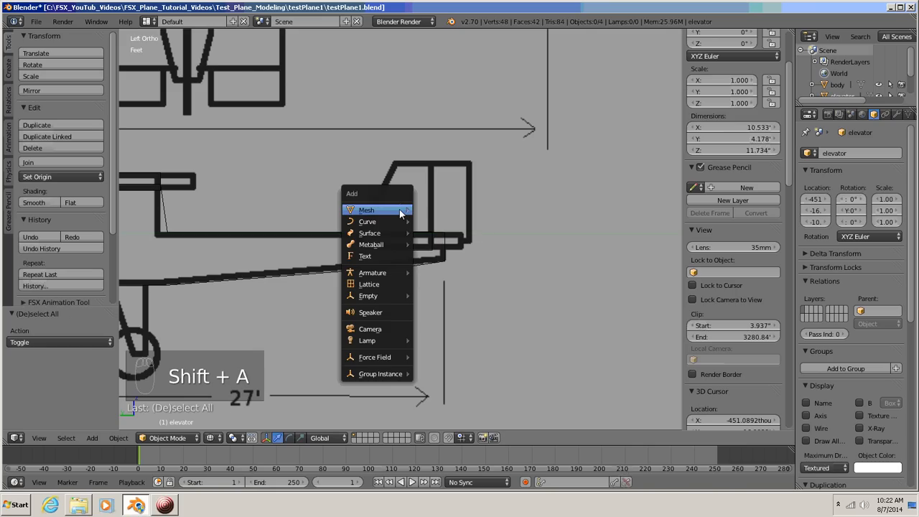
{"action": "mouse_move", "coordinate": [399, 209]}
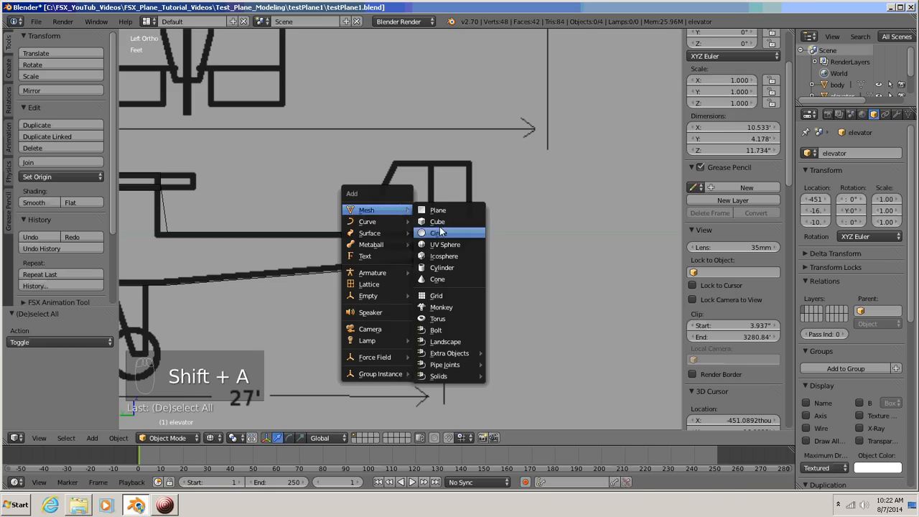
{"action": "left_click", "coordinate": [443, 222]}
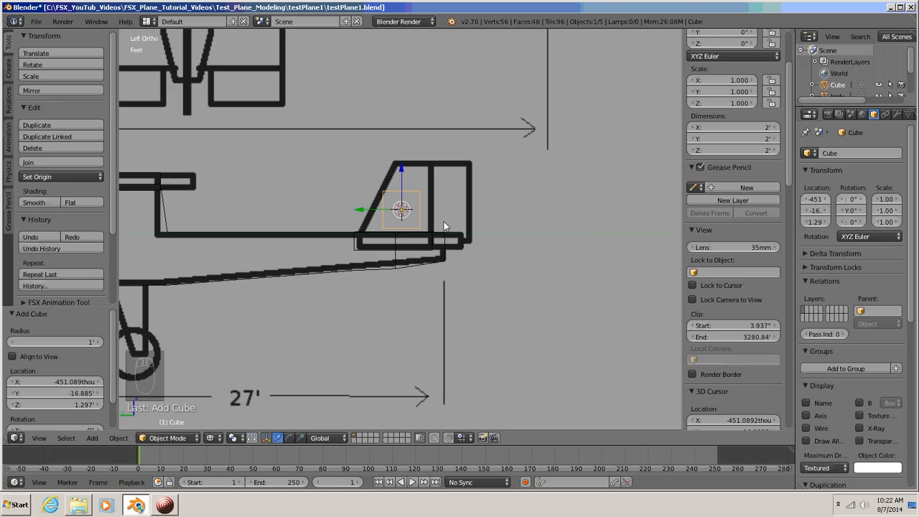
In mesh editing, select only the new cube's top vertices and raise them 1.642' along Z to the top of the blueprint's fin
{"action": "scroll", "coordinate": [444, 226], "scroll_direction": "up", "scroll_amount": 5}
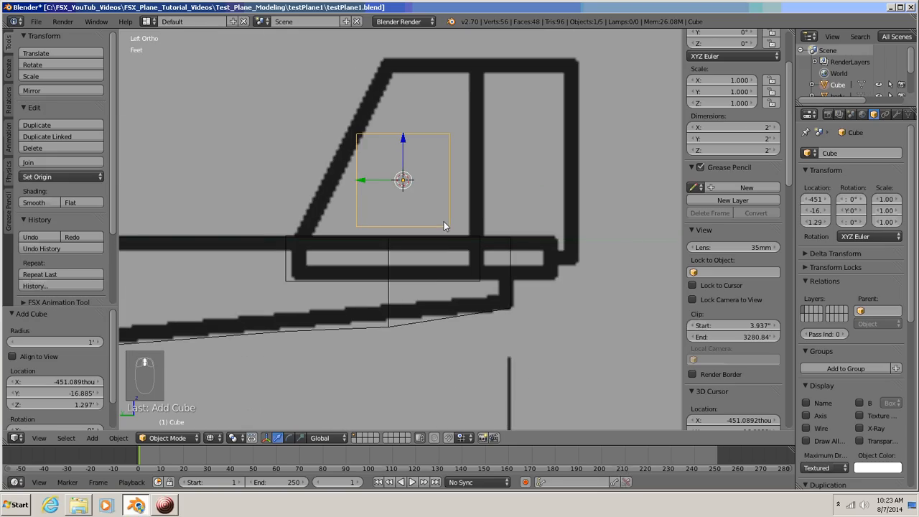
{"action": "middle_click_drag", "start_coordinate": [444, 225], "coordinate": [458, 285], "text": "shift"}
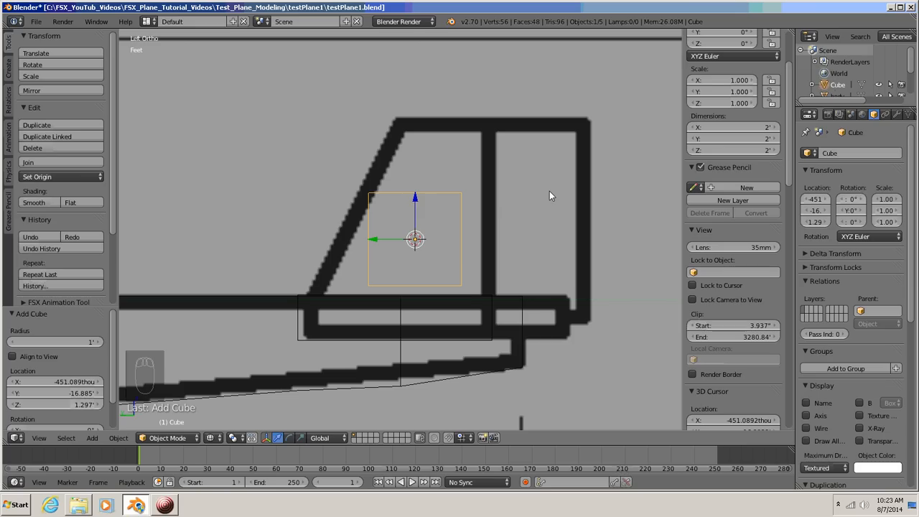
{"action": "key", "text": "Tab"}
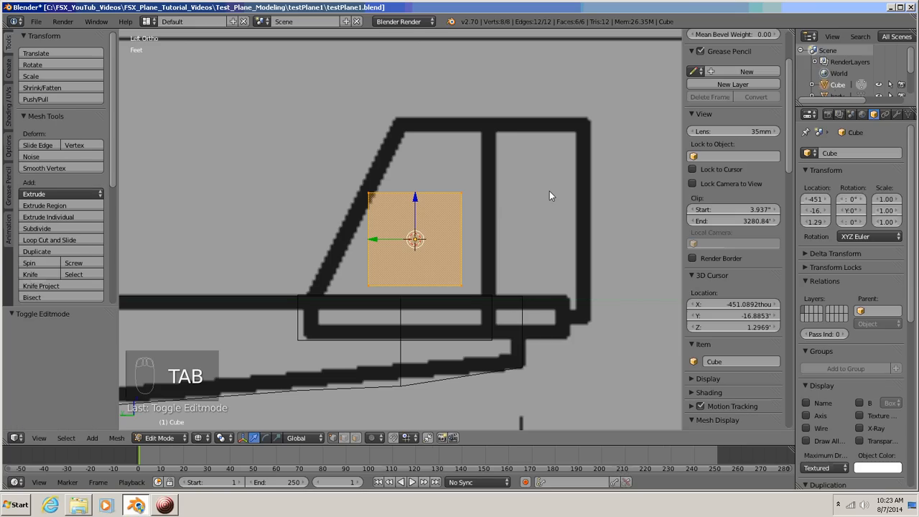
{"action": "key", "text": "a"}
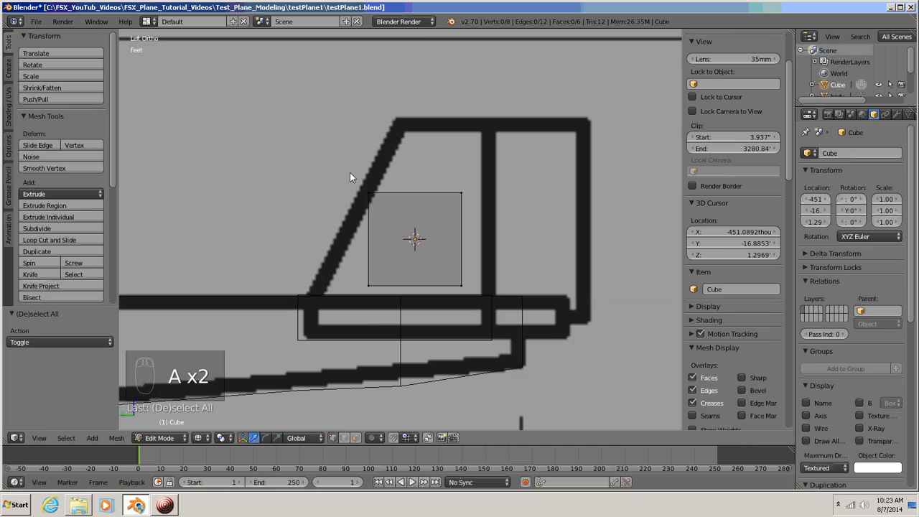
{"action": "key", "text": "b"}
{"action": "left_click_drag", "start_coordinate": [350, 180], "coordinate": [494, 218]}
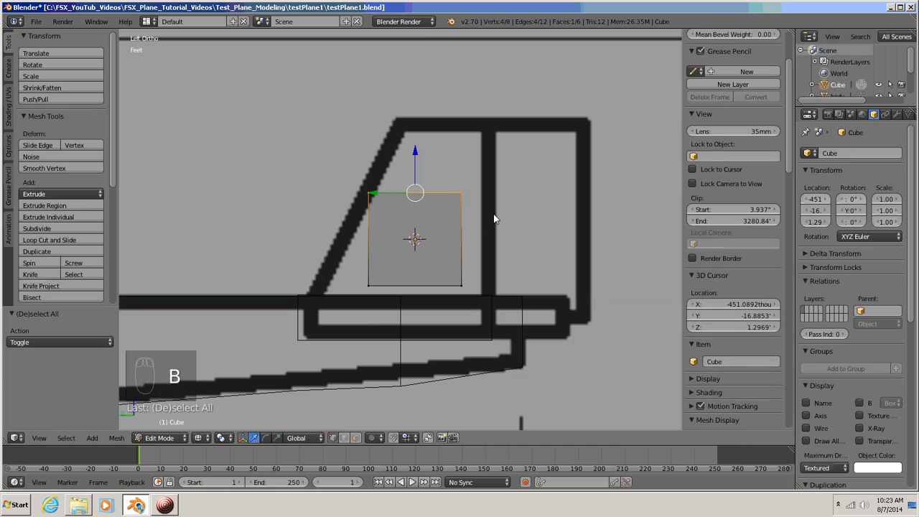
{"action": "key", "text": "g"}
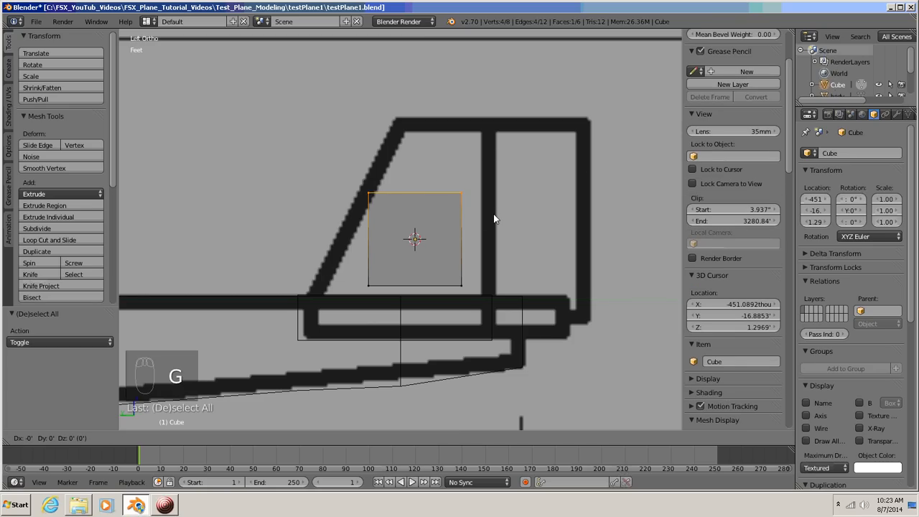
{"action": "key", "text": "z"}
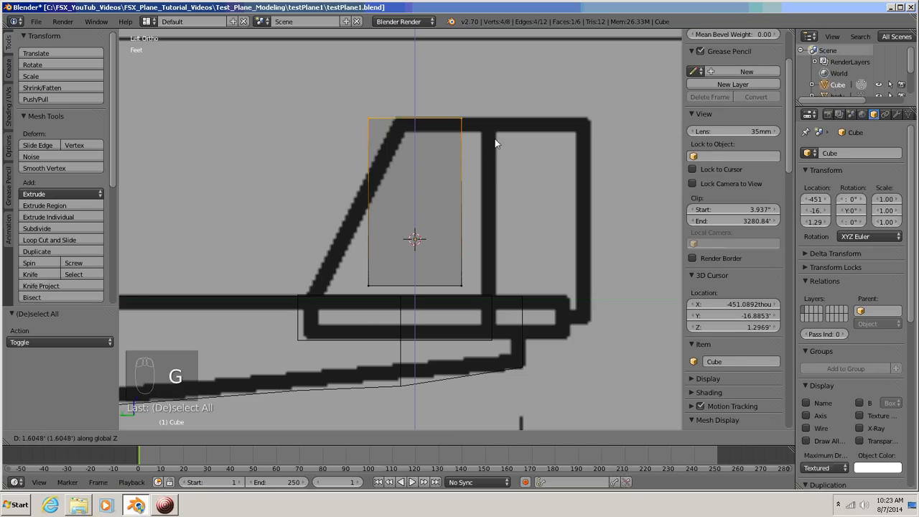
{"action": "left_click", "coordinate": [495, 139]}
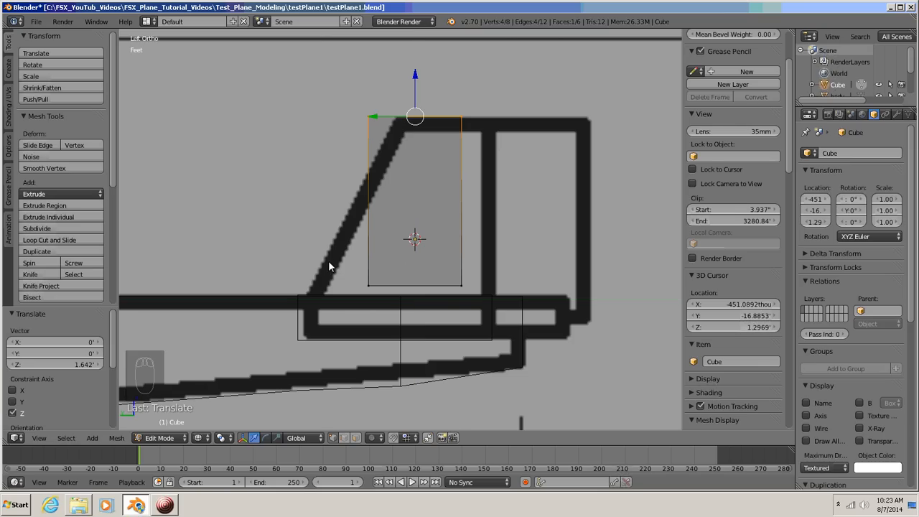
Select only the fin block's bottom vertices and move them -3.111" along Z to the top of the blueprint's stabilizer
{"action": "key", "text": "a"}
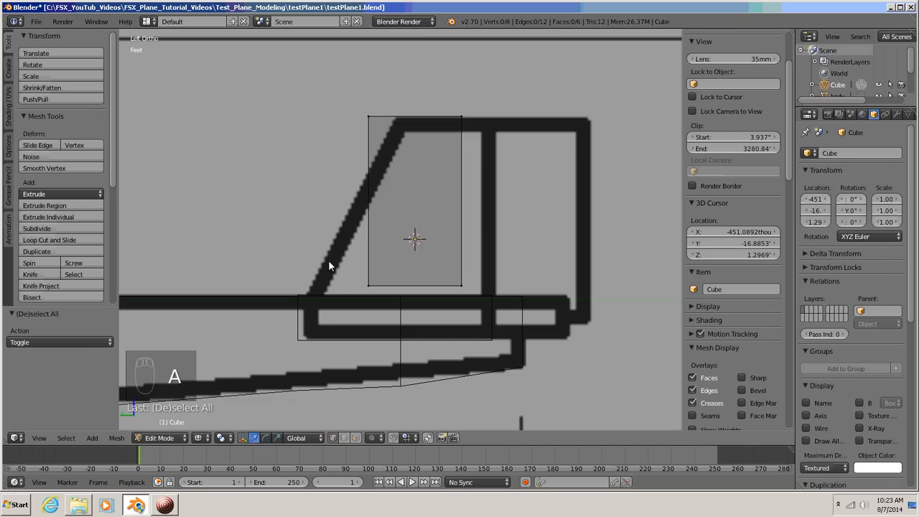
{"action": "key", "text": "b"}
{"action": "left_click_drag", "start_coordinate": [328, 259], "coordinate": [490, 293]}
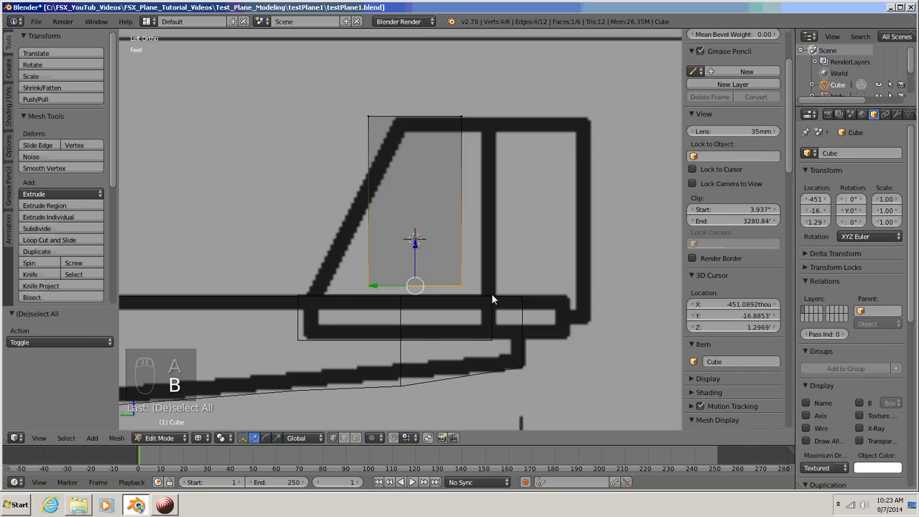
{"action": "key", "text": "g"}
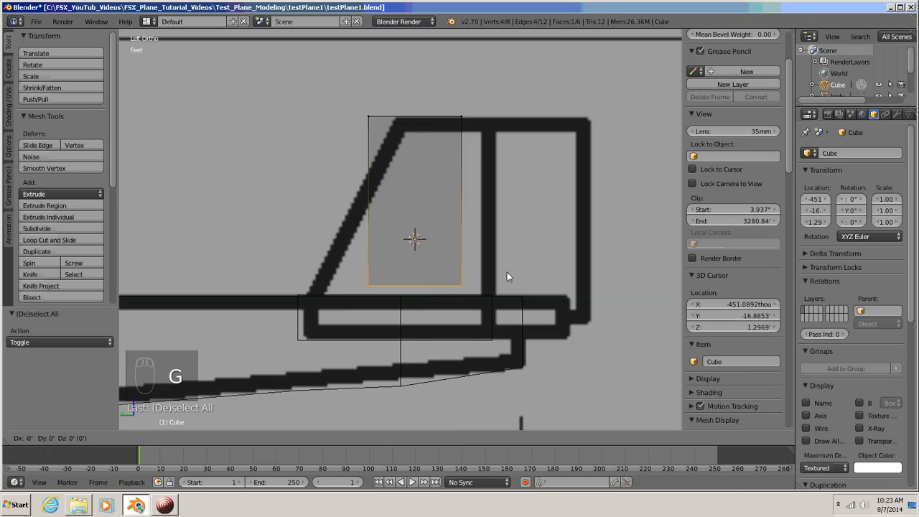
{"action": "key", "text": "z"}
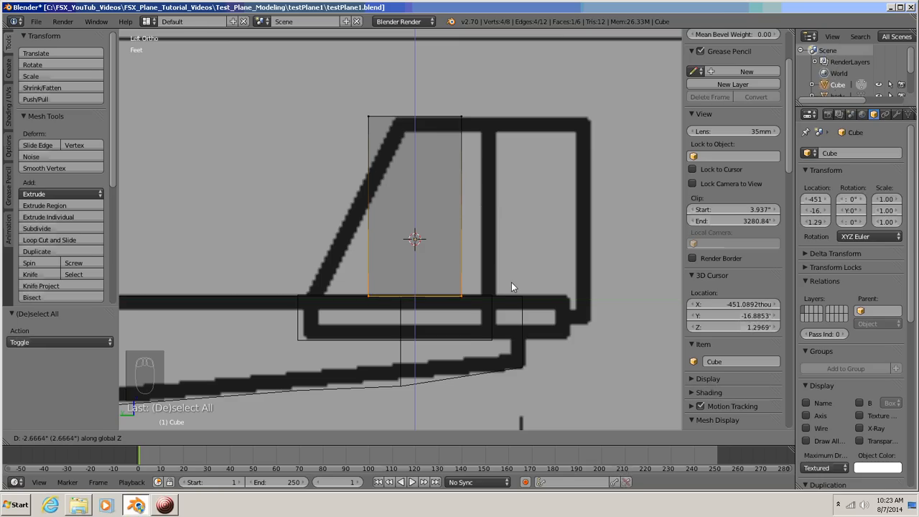
{"action": "left_click", "coordinate": [512, 284]}
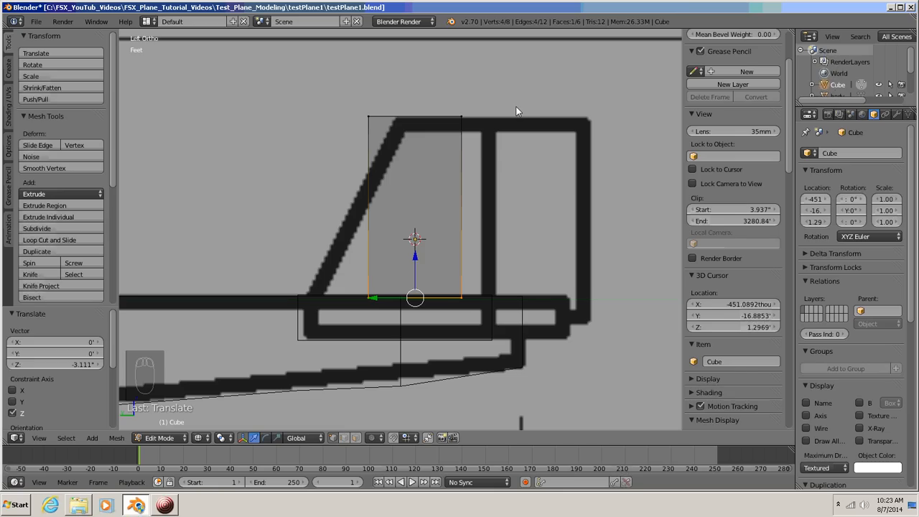
Select only the fin block's rear vertices and move them -8.888" along Y to the rear edge of the blueprint's fin post
{"action": "key", "text": "a"}
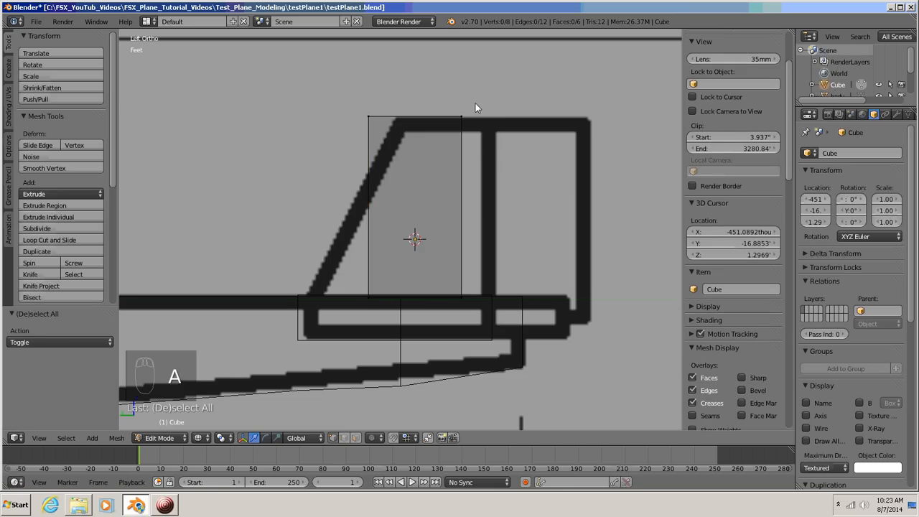
{"action": "key", "text": "b"}
{"action": "left_click_drag", "start_coordinate": [475, 103], "coordinate": [451, 314]}
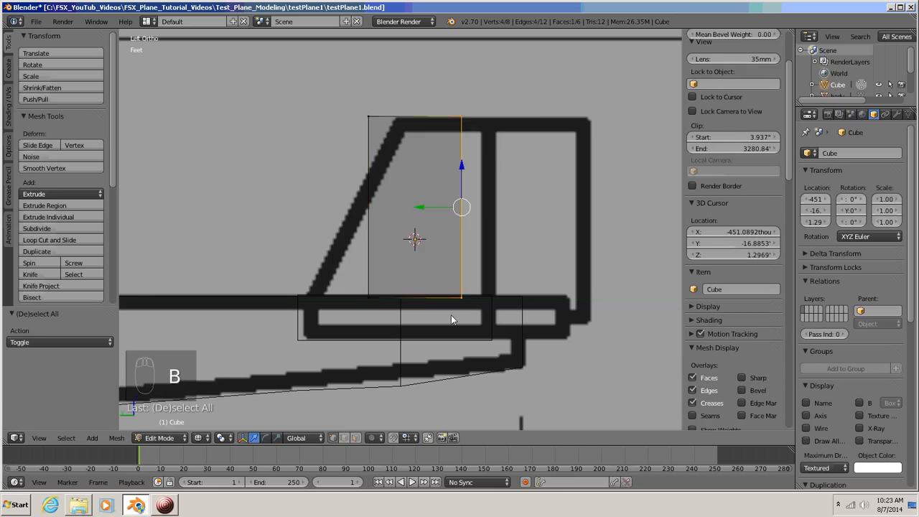
{"action": "key", "text": "g"}
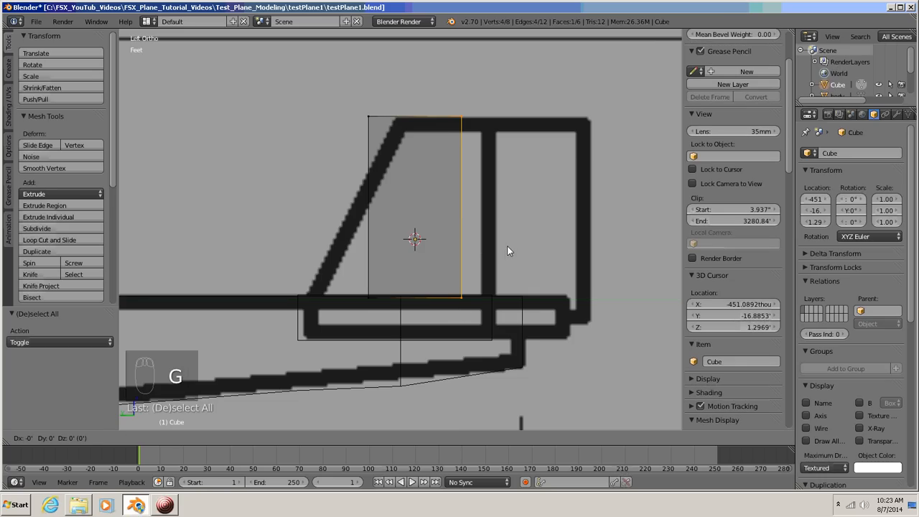
{"action": "key", "text": "y"}
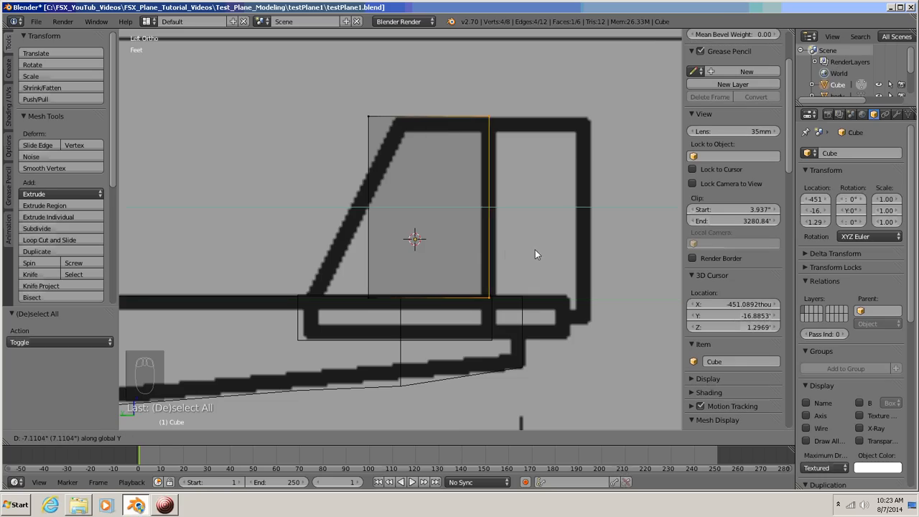
{"action": "left_click", "coordinate": [542, 254]}
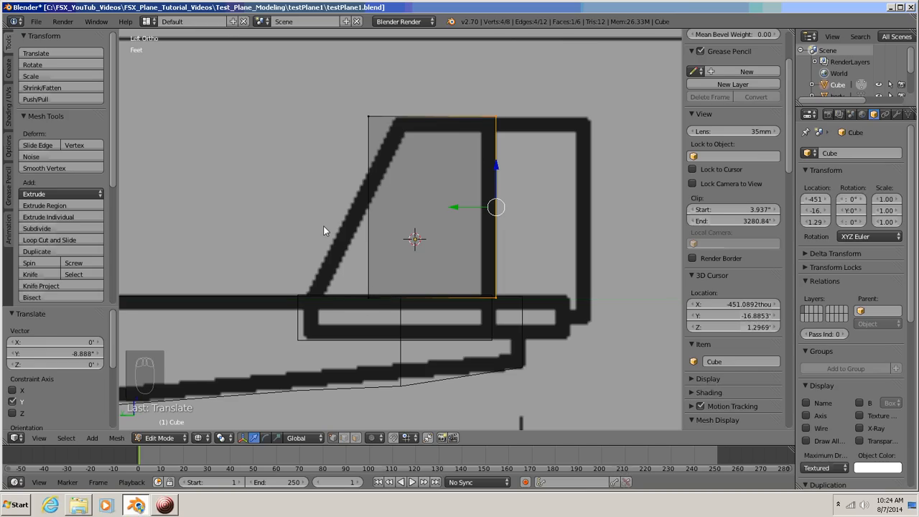
Select only the fin block's lower front vertices and move them 1.383' along Y to the base of the blueprint's sloped leading edge
{"action": "key", "text": "a"}
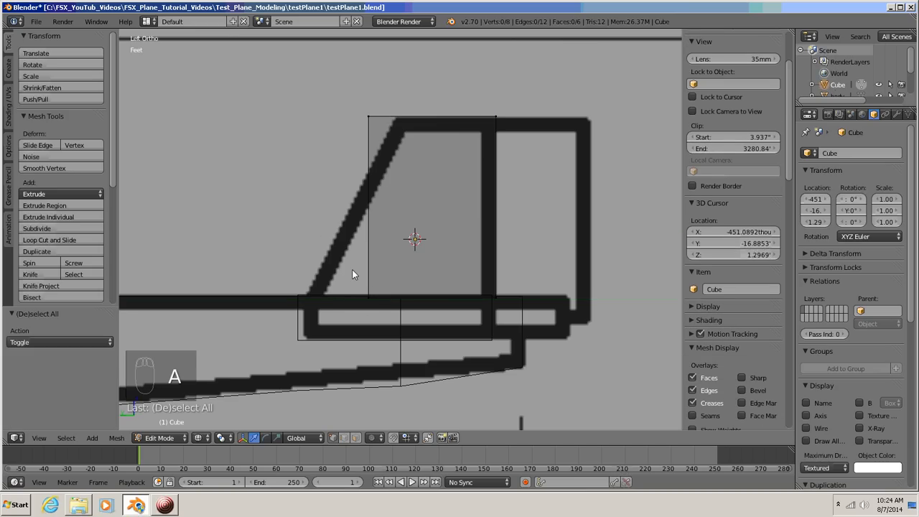
{"action": "key", "text": "b"}
{"action": "left_click_drag", "start_coordinate": [352, 291], "coordinate": [393, 310]}
{"action": "key", "text": "g"}
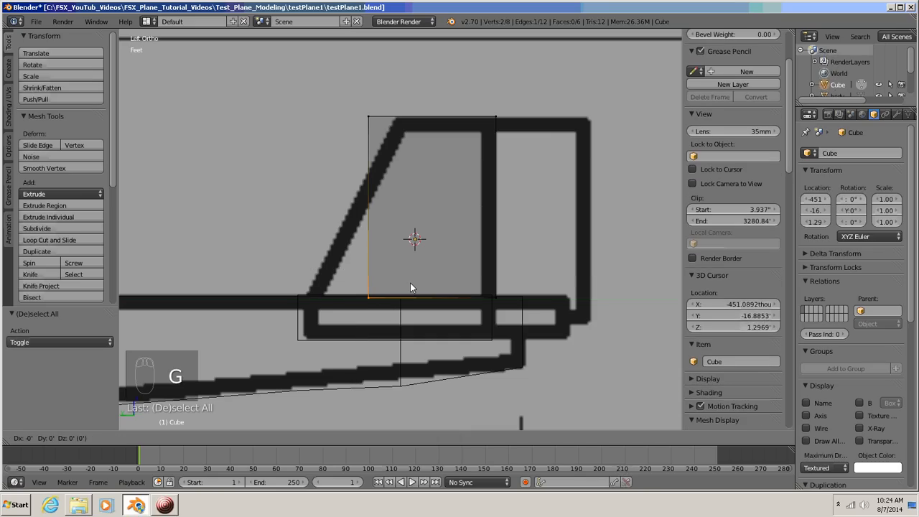
{"action": "key", "text": "y"}
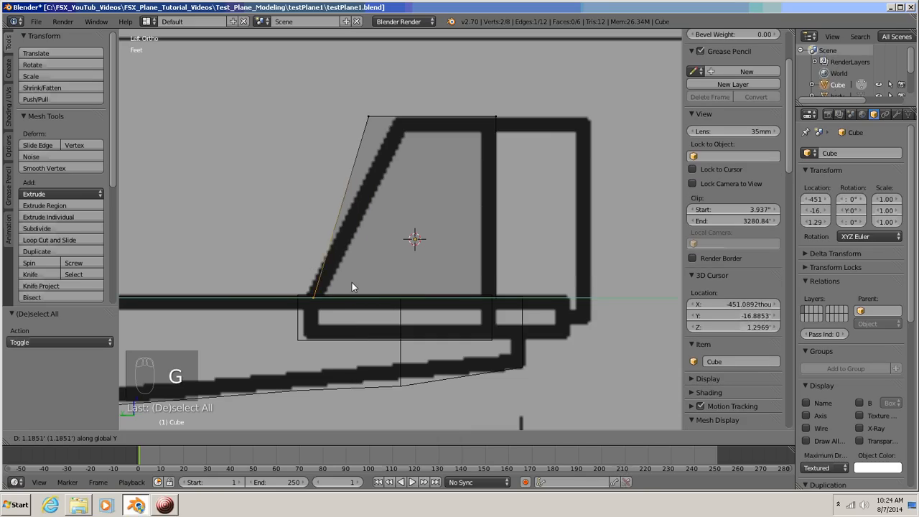
{"action": "left_click", "coordinate": [346, 283]}
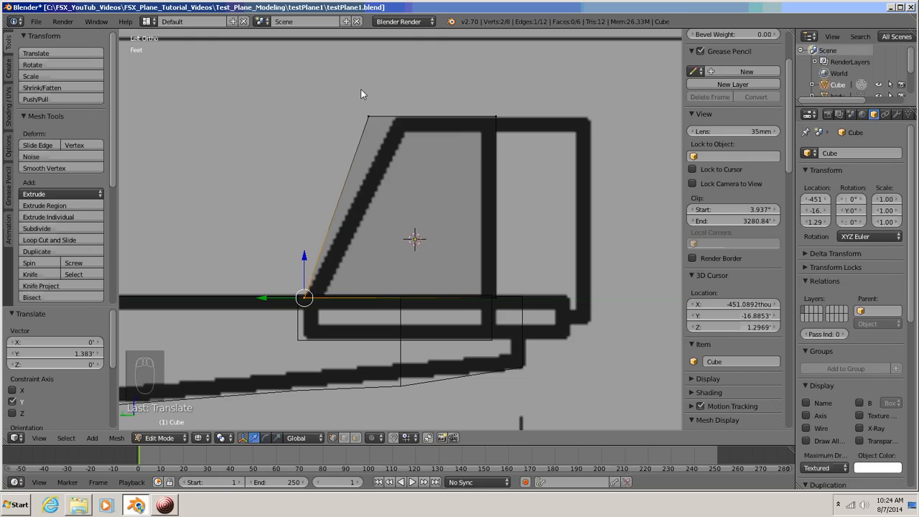
Select only the fin block's upper front vertices and move them -6.518" along Y to the top of the blueprint's sloped leading edge
{"action": "key", "text": "a"}
{"action": "key", "text": "b"}
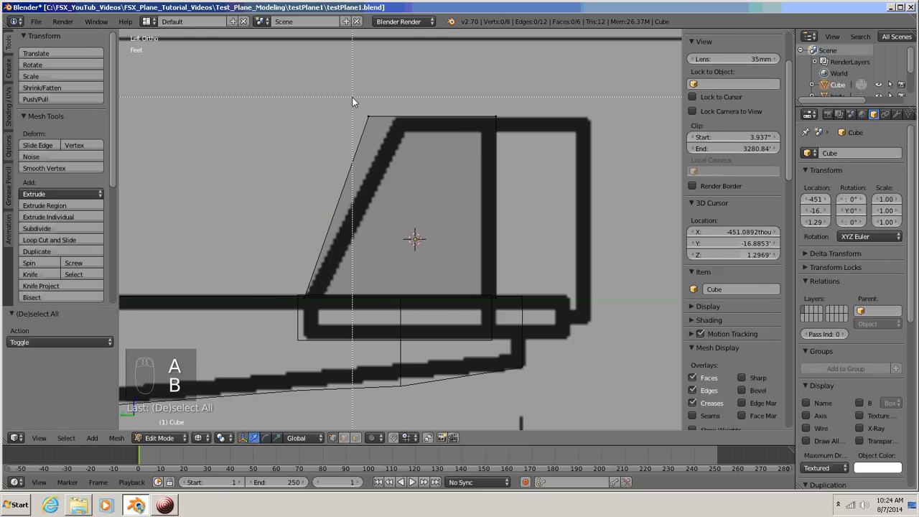
{"action": "left_click_drag", "start_coordinate": [352, 97], "coordinate": [399, 141]}
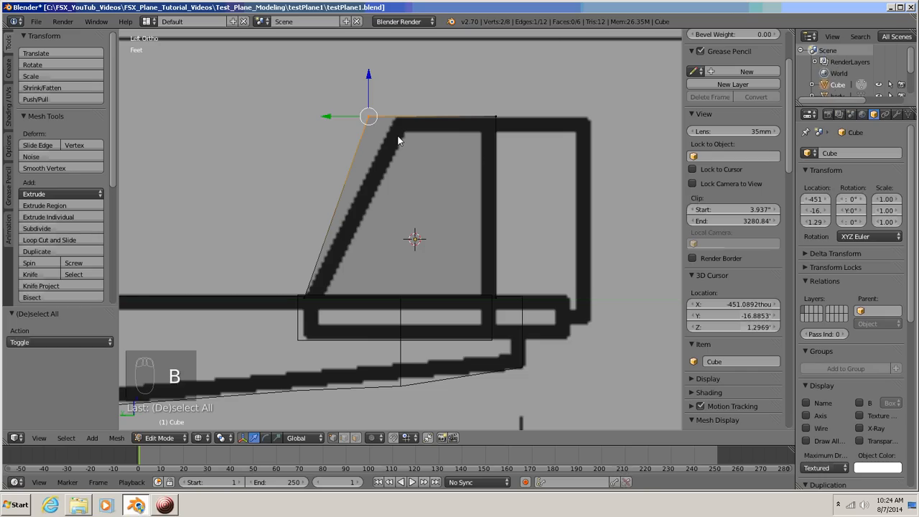
{"action": "key", "text": "g"}
{"action": "key", "text": "y"}
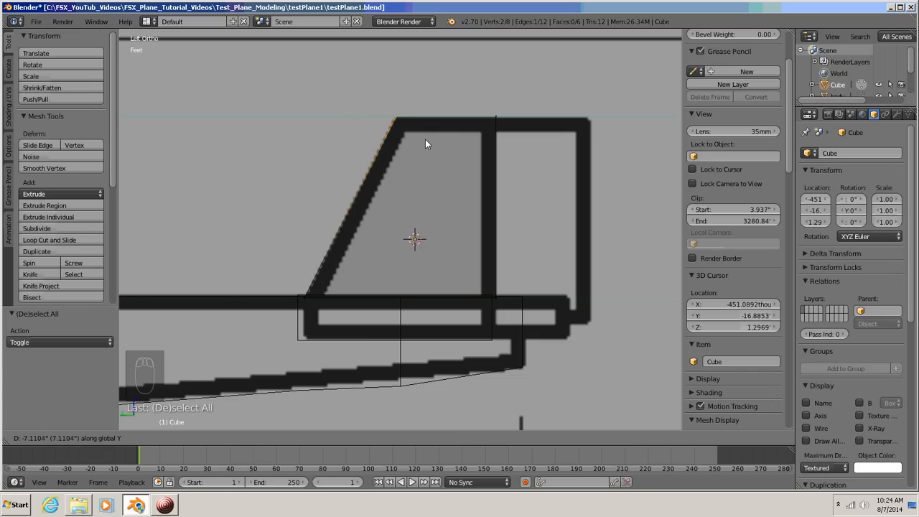
{"action": "left_click", "coordinate": [422, 139]}
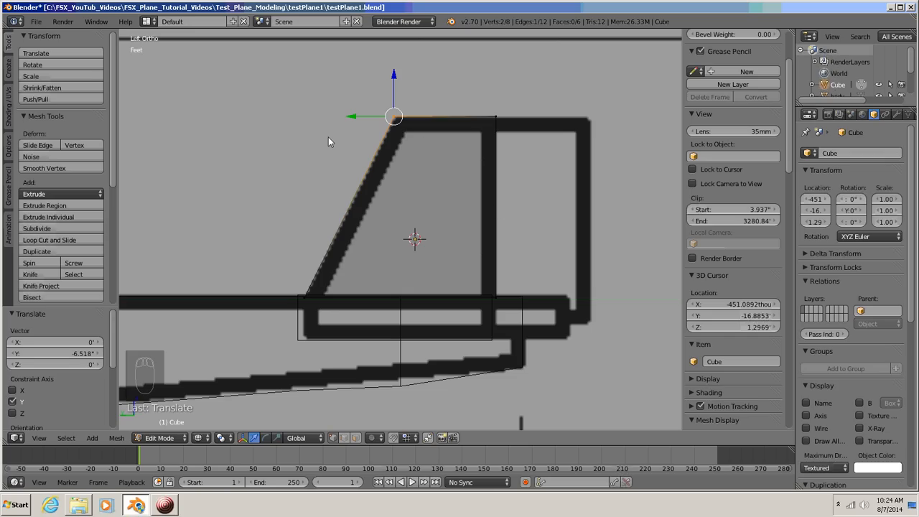
Deselect the fin's vertices, return to Object Mode and rename the fin object as rudder
{"action": "key", "text": "a"}
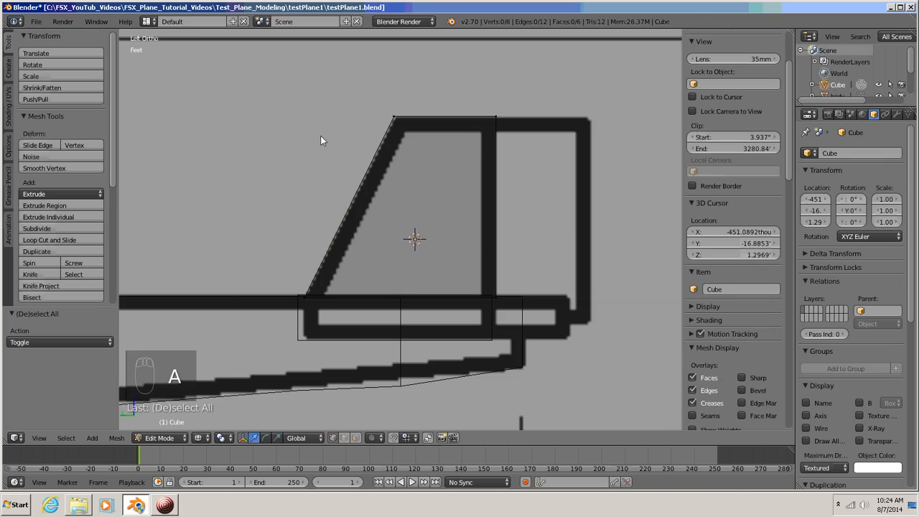
{"action": "key", "text": "Tab"}
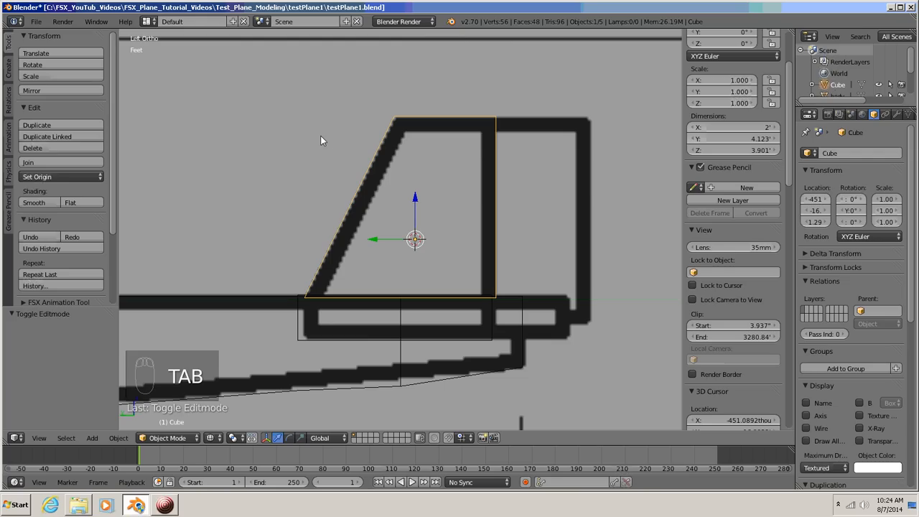
{"action": "left_click", "coordinate": [842, 153]}
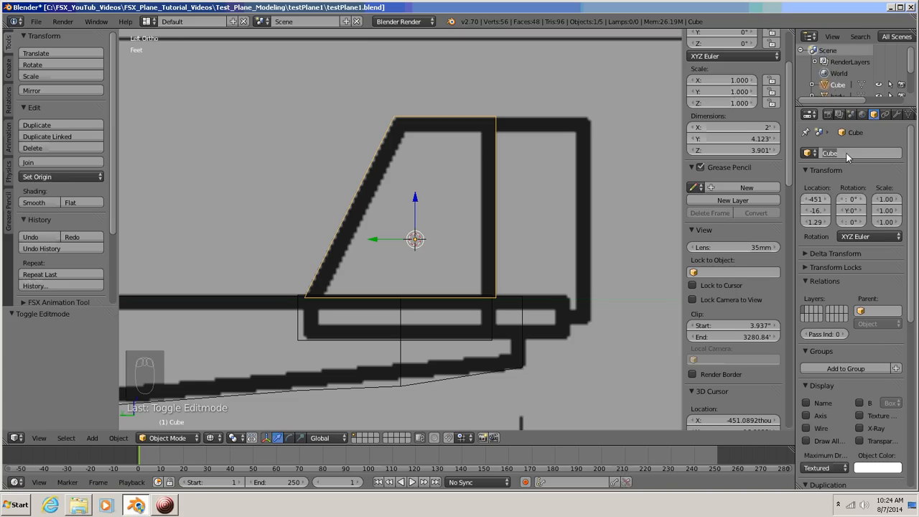
{"action": "type", "text": "rudder"}
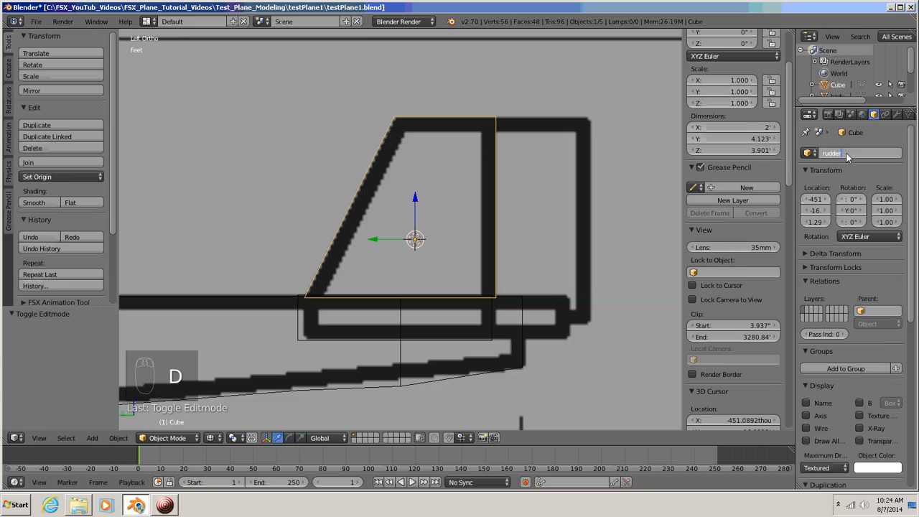
{"action": "key", "text": "Return"}
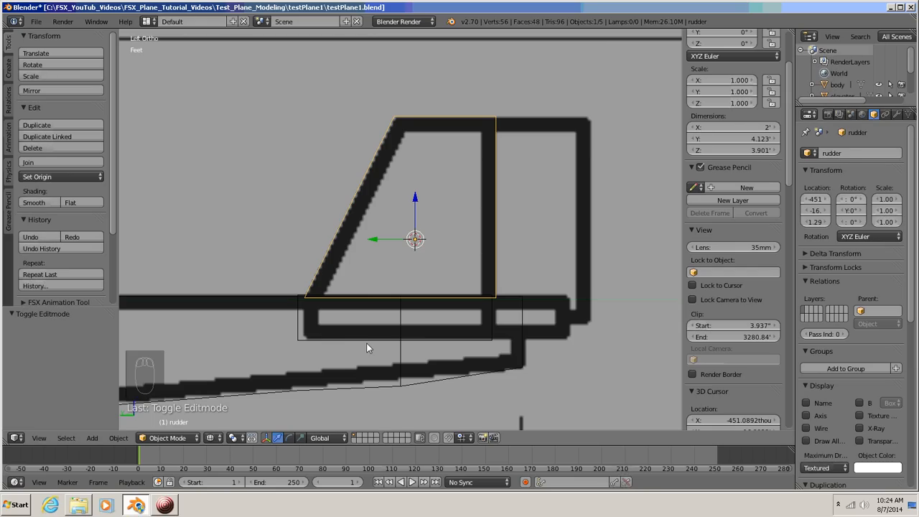
In the top view, scale the rudder object by 0.242 along X to match the blueprint's fin thickness
{"action": "key", "text": "KP_7"}
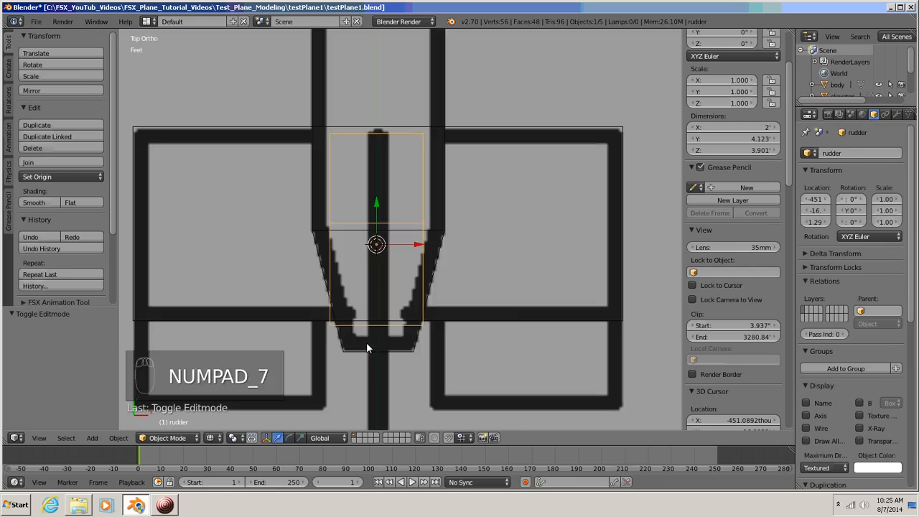
{"action": "scroll", "coordinate": [367, 347], "scroll_direction": "down", "scroll_amount": 2}
{"action": "scroll", "coordinate": [366, 348], "scroll_direction": "up", "scroll_amount": 5}
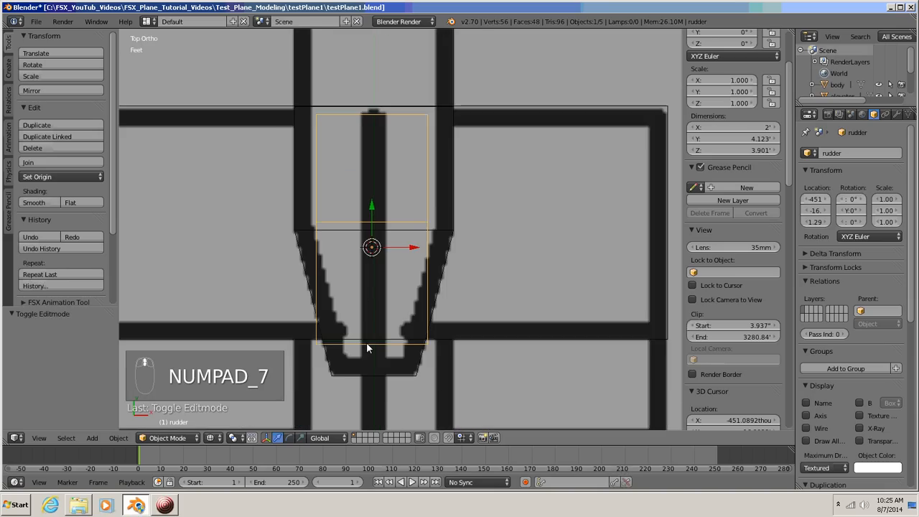
{"action": "scroll", "coordinate": [366, 347], "scroll_direction": "down", "scroll_amount": 2}
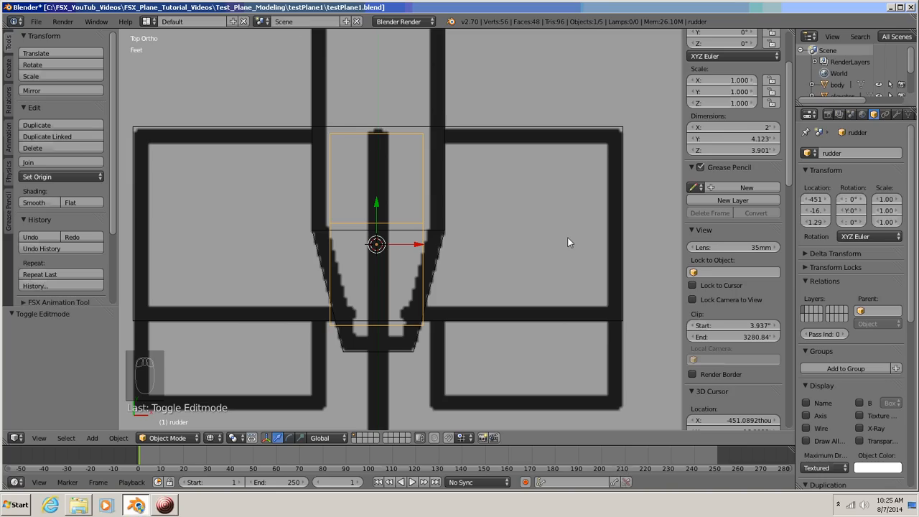
{"action": "key", "text": "s"}
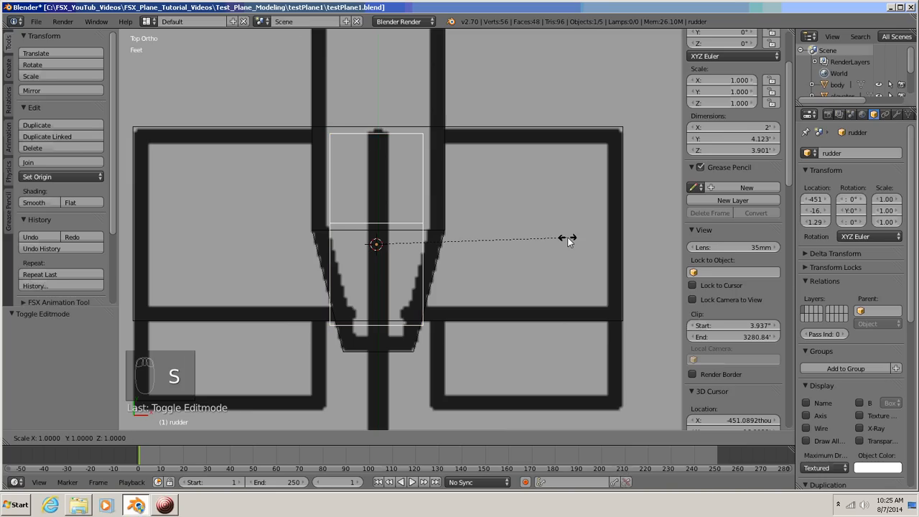
{"action": "middle_click", "coordinate": [567, 242]}
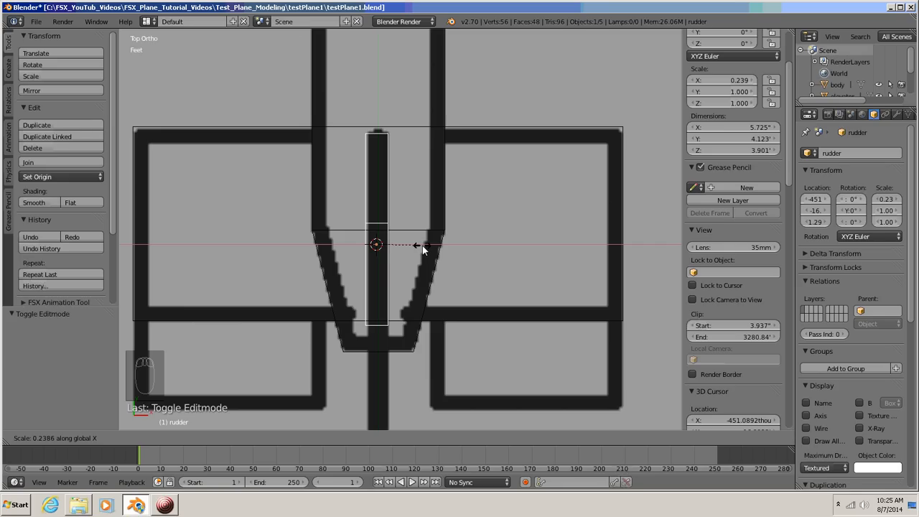
{"action": "left_click", "coordinate": [423, 247]}
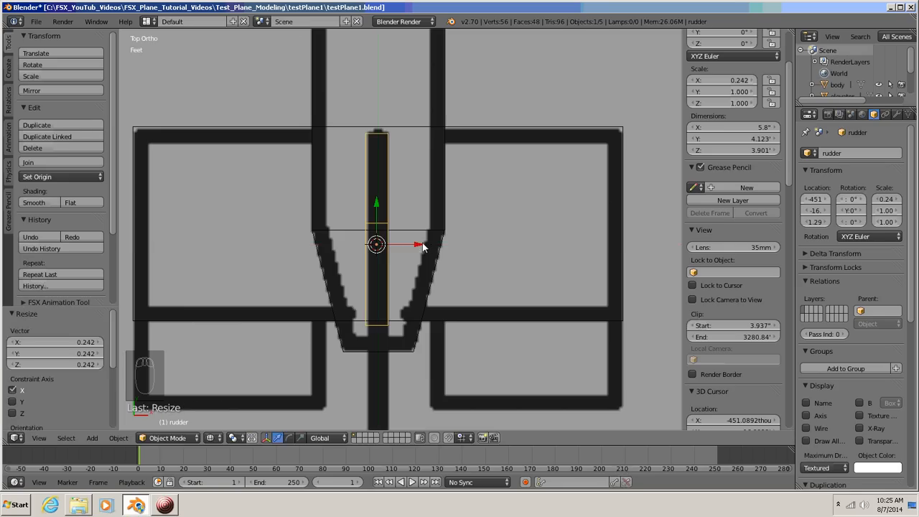
Move the rudder object 357.174thou along X to center it on the blueprint's fin
{"action": "scroll", "coordinate": [422, 237], "scroll_direction": "up", "scroll_amount": 4}
{"action": "middle_click_drag", "start_coordinate": [413, 266], "coordinate": [436, 201], "text": "shift"}
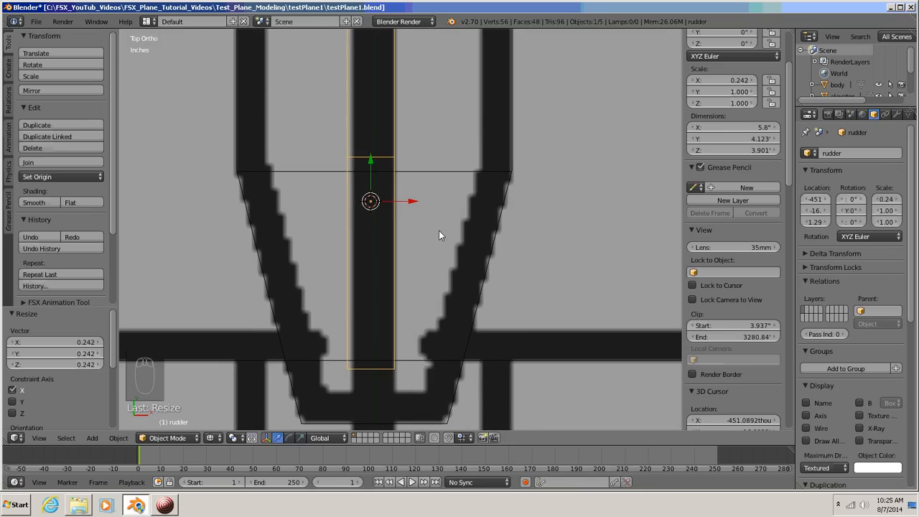
{"action": "key", "text": "g"}
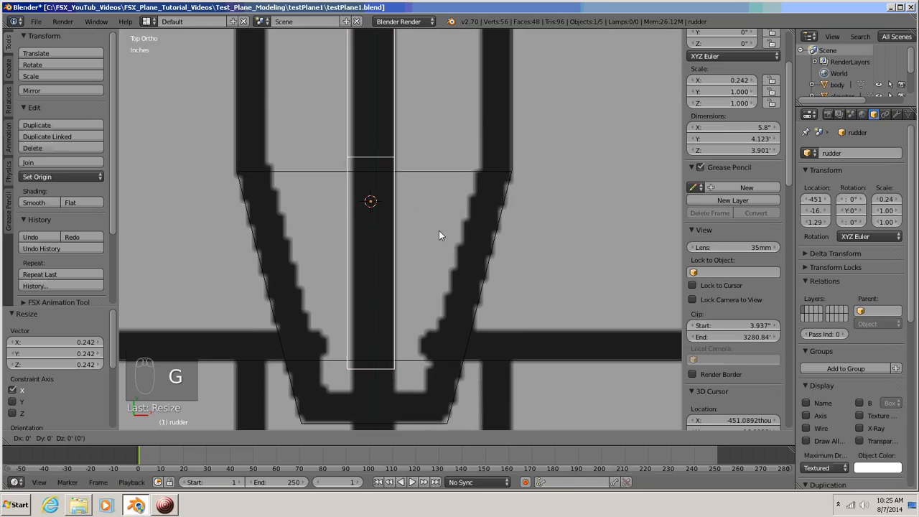
{"action": "key", "text": "x"}
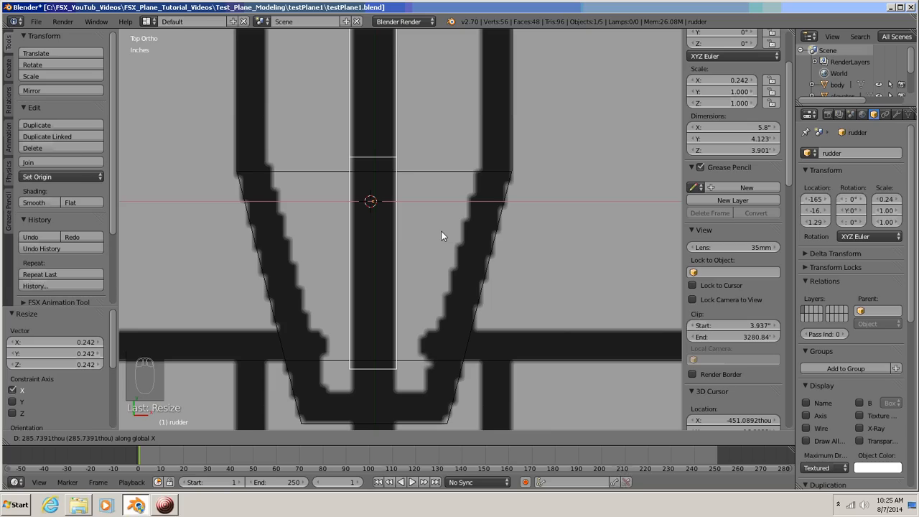
{"action": "left_click", "coordinate": [441, 236]}
{"action": "scroll", "coordinate": [461, 232], "scroll_direction": "down", "scroll_amount": 3}
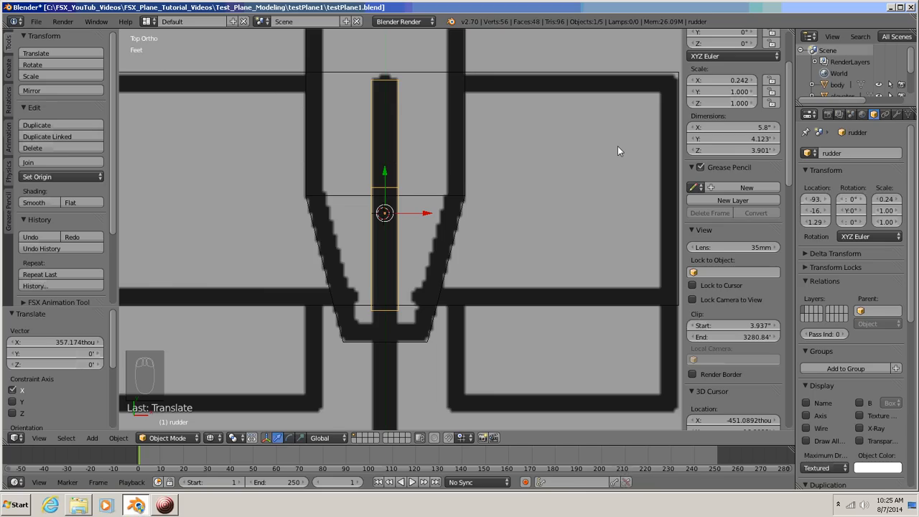
Check the rudder against the blueprint from the back, and examine the whole airplane wireframe in perspective from several sides
{"action": "key", "text": "ctrl+KP_1"}
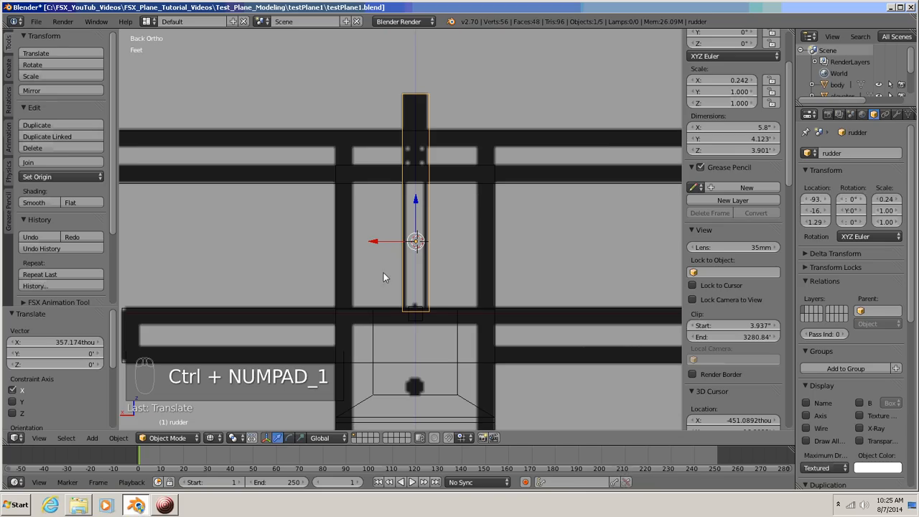
{"action": "scroll", "coordinate": [457, 241], "scroll_direction": "down", "scroll_amount": 6}
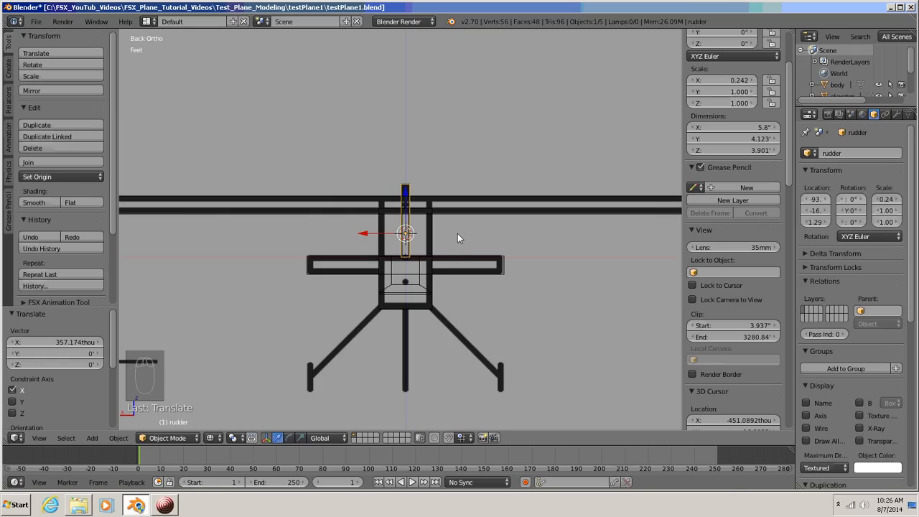
{"action": "middle_click_drag", "start_coordinate": [458, 234], "coordinate": [522, 266]}
{"action": "scroll", "coordinate": [511, 244], "scroll_direction": "down", "scroll_amount": 5}
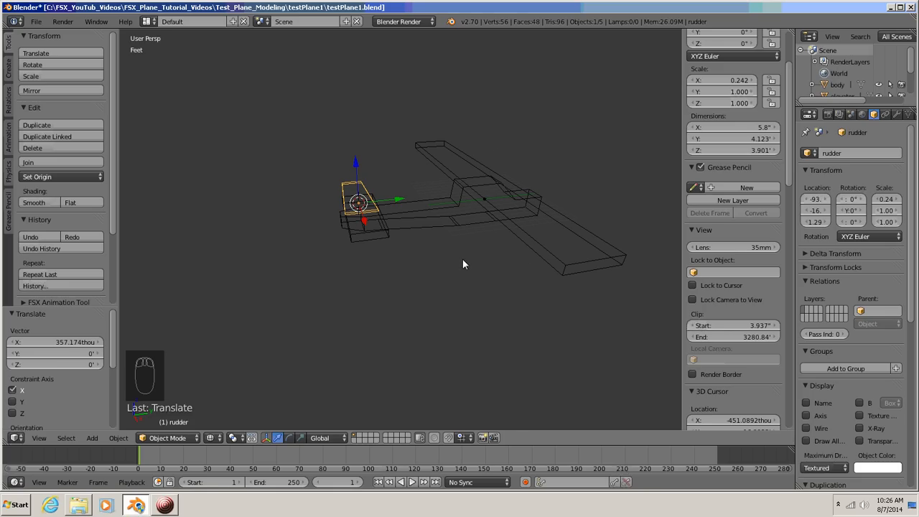
{"action": "mouse_move", "coordinate": [463, 261]}
{"action": "middle_mouse_down"}
{"action": "mouse_move", "coordinate": [488, 258]}
{"action": "mouse_move", "coordinate": [361, 247]}
{"action": "mouse_move", "coordinate": [458, 244]}
{"action": "mouse_move", "coordinate": [414, 260]}
{"action": "mouse_move", "coordinate": [416, 230]}
{"action": "mouse_move", "coordinate": [420, 243]}
{"action": "mouse_move", "coordinate": [412, 231]}
{"action": "mouse_move", "coordinate": [322, 241]}
{"action": "mouse_move", "coordinate": [418, 237]}
{"action": "mouse_move", "coordinate": [449, 244]}
{"action": "mouse_move", "coordinate": [455, 260]}
{"action": "mouse_move", "coordinate": [453, 253]}
{"action": "middle_mouse_up"}
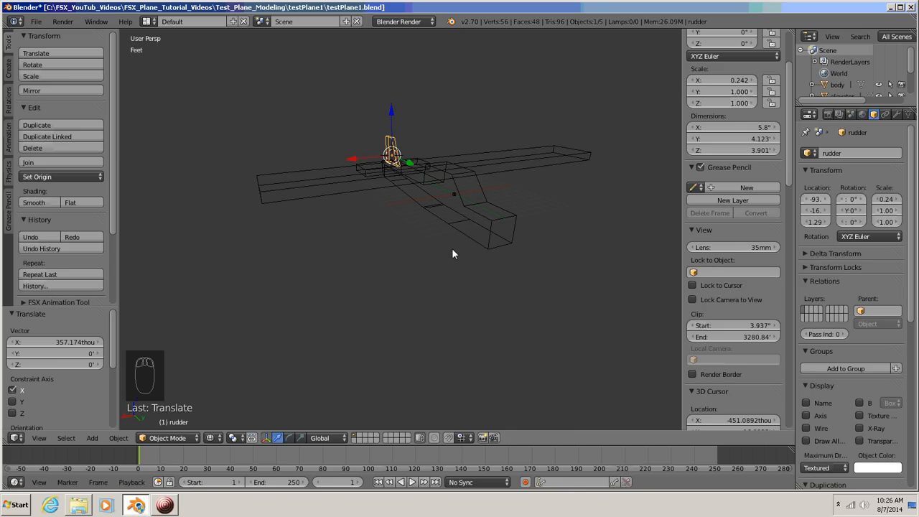
{"action": "left_click", "coordinate": [164, 505]}
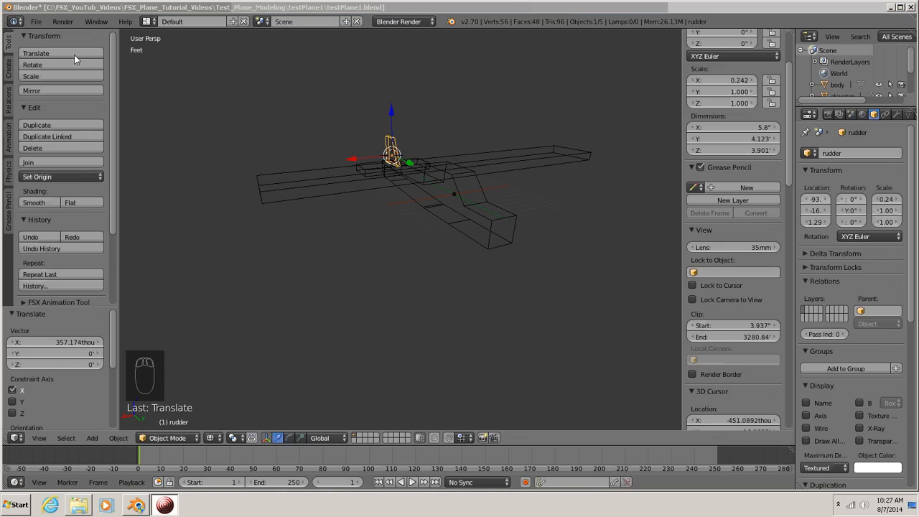
{"action": "left_click", "coordinate": [393, 9]}
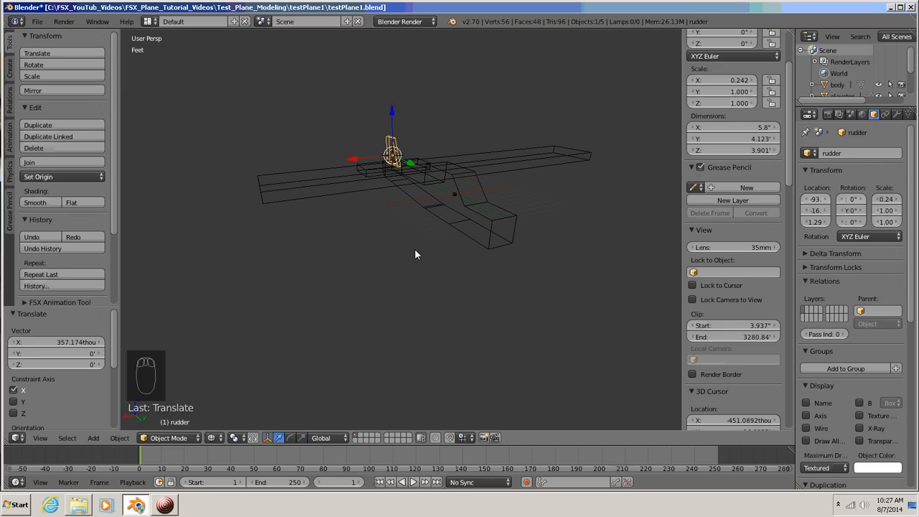
Save the airplane model to its existing testPlane1.blend file and close Blender
{"action": "left_click", "coordinate": [38, 22]}
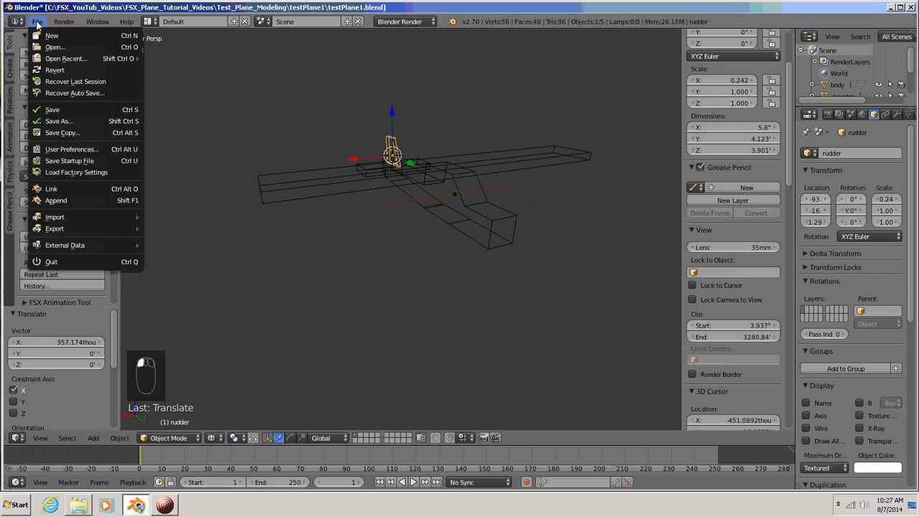
{"action": "left_click", "coordinate": [52, 110]}
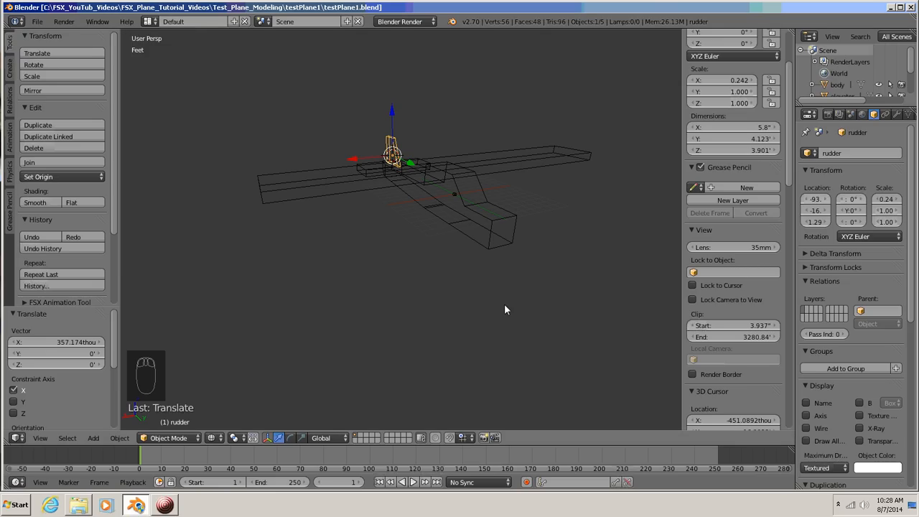
{"action": "left_click", "coordinate": [910, 7]}
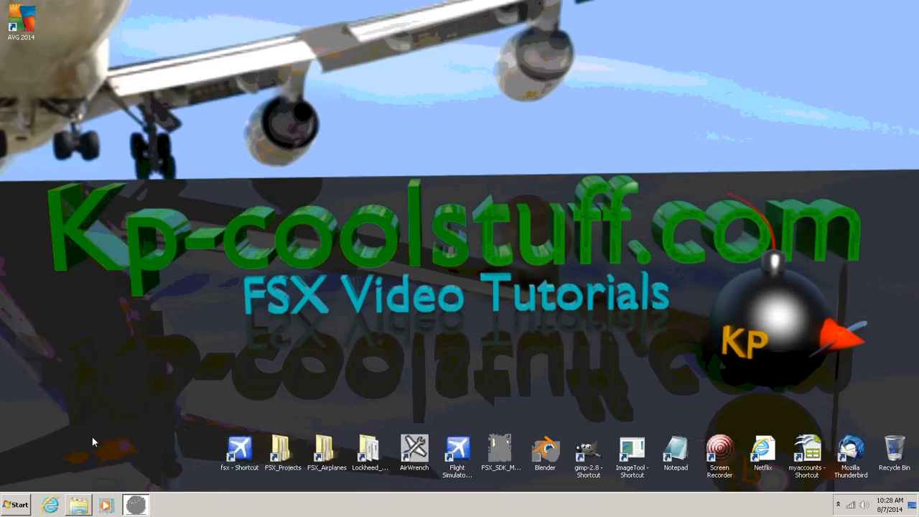
Switch to Windows Explorer and copy the testPlane1 Blender file from the testPlane1 folder into its Backup_Files subfolder
{"action": "left_click", "coordinate": [79, 506]}
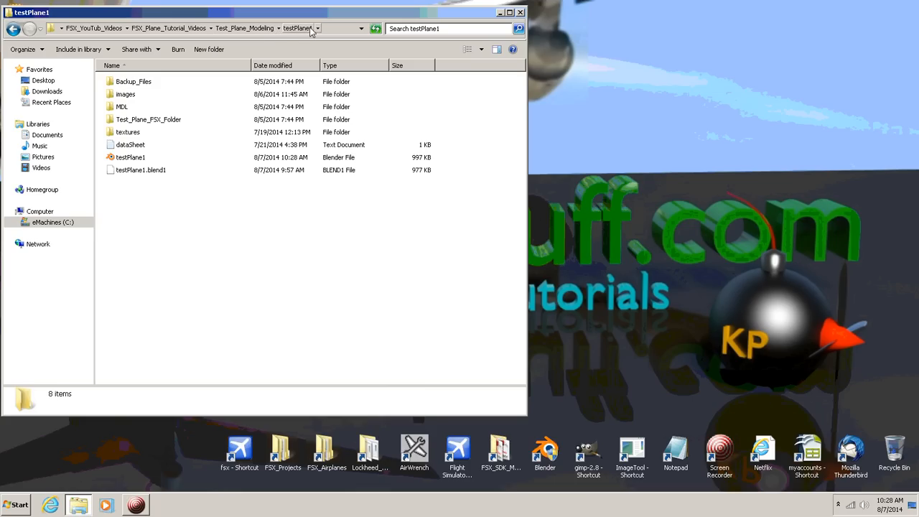
{"action": "left_click", "coordinate": [118, 160]}
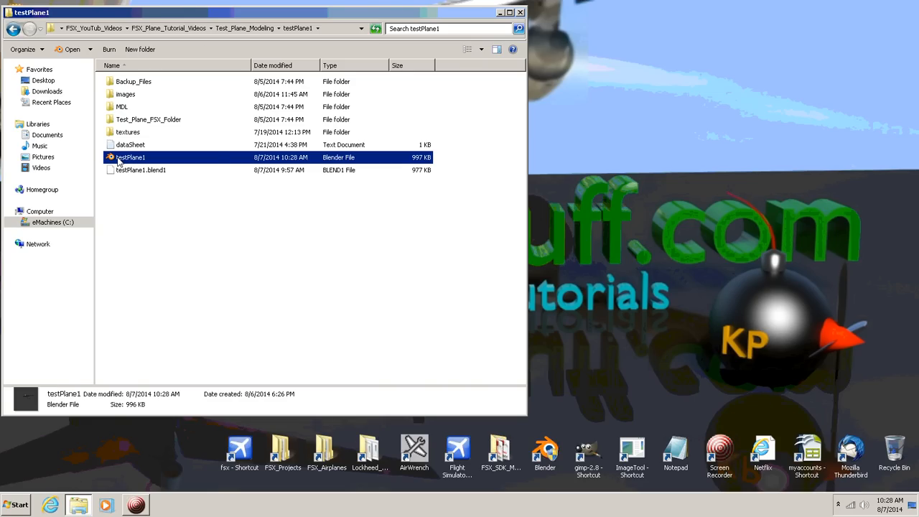
{"action": "right_click", "coordinate": [119, 161]}
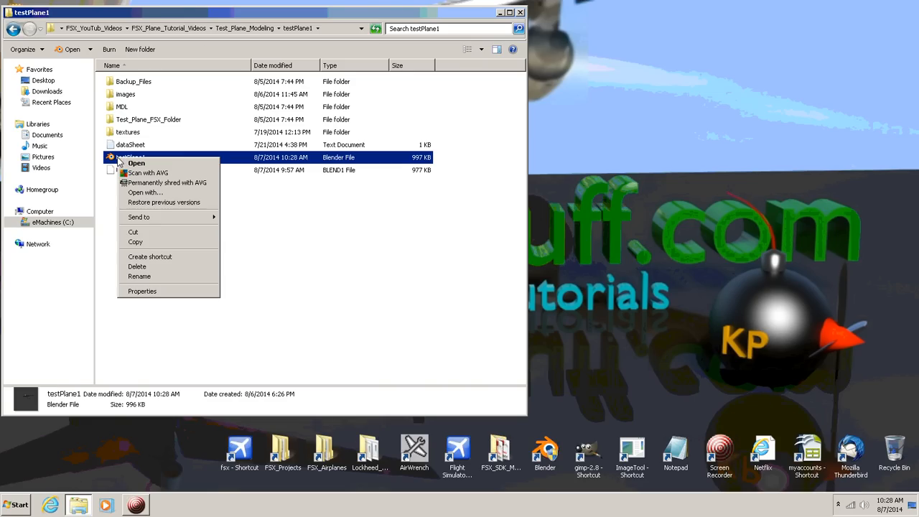
{"action": "left_click", "coordinate": [144, 242]}
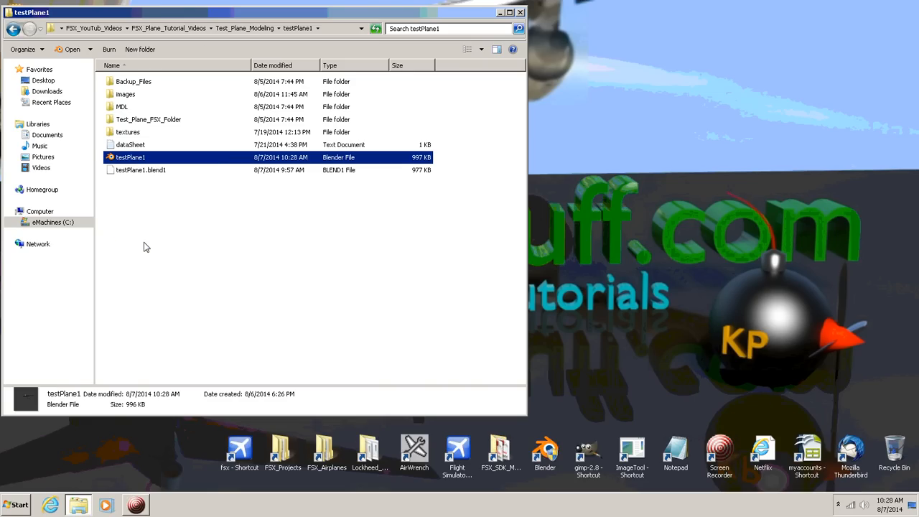
{"action": "double_click", "coordinate": [111, 85]}
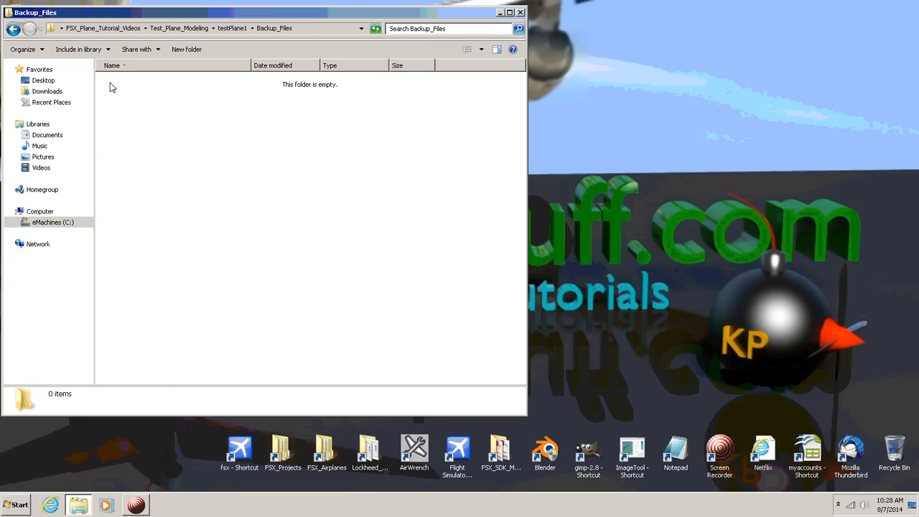
{"action": "right_click", "coordinate": [192, 182]}
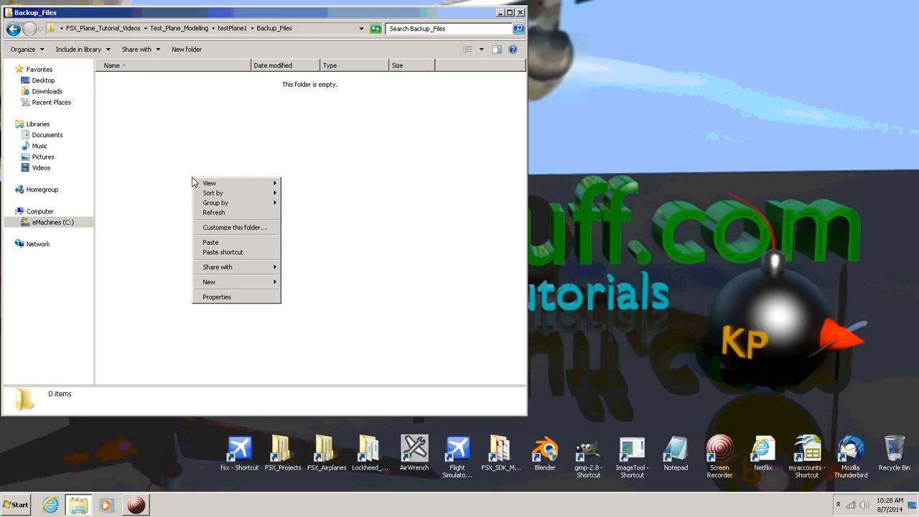
{"action": "left_click", "coordinate": [215, 243]}
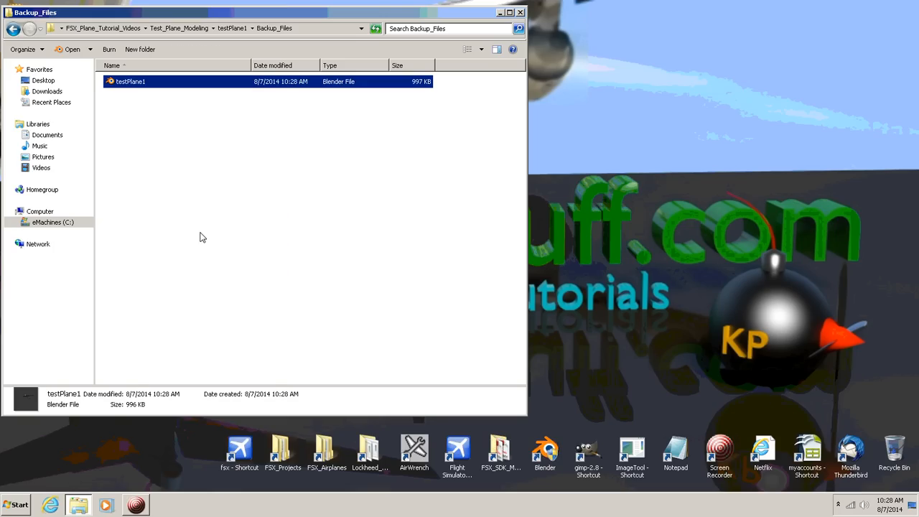
Rename the copied Blender file in Backup_Files as testPlane1_1
{"action": "left_click", "coordinate": [131, 82]}
{"action": "left_click", "coordinate": [147, 84]}
{"action": "type", "text": "_1"}
{"action": "key", "text": "Return"}
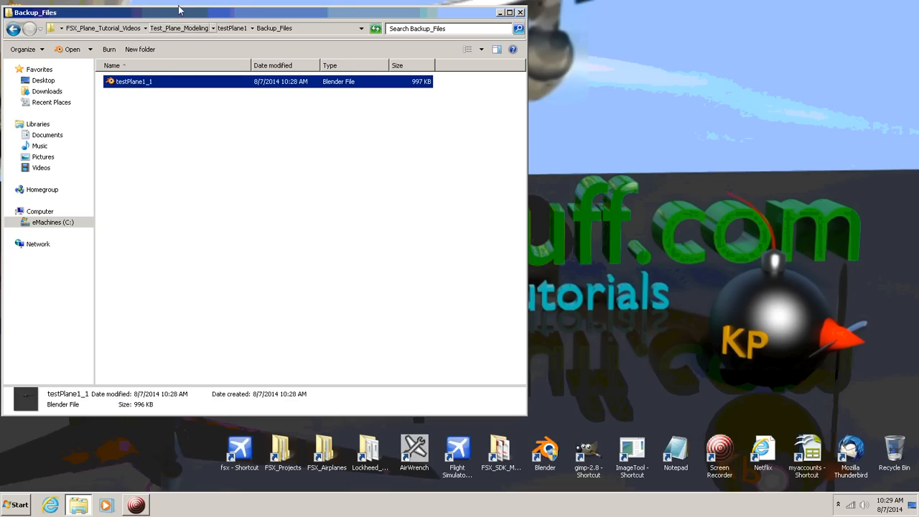